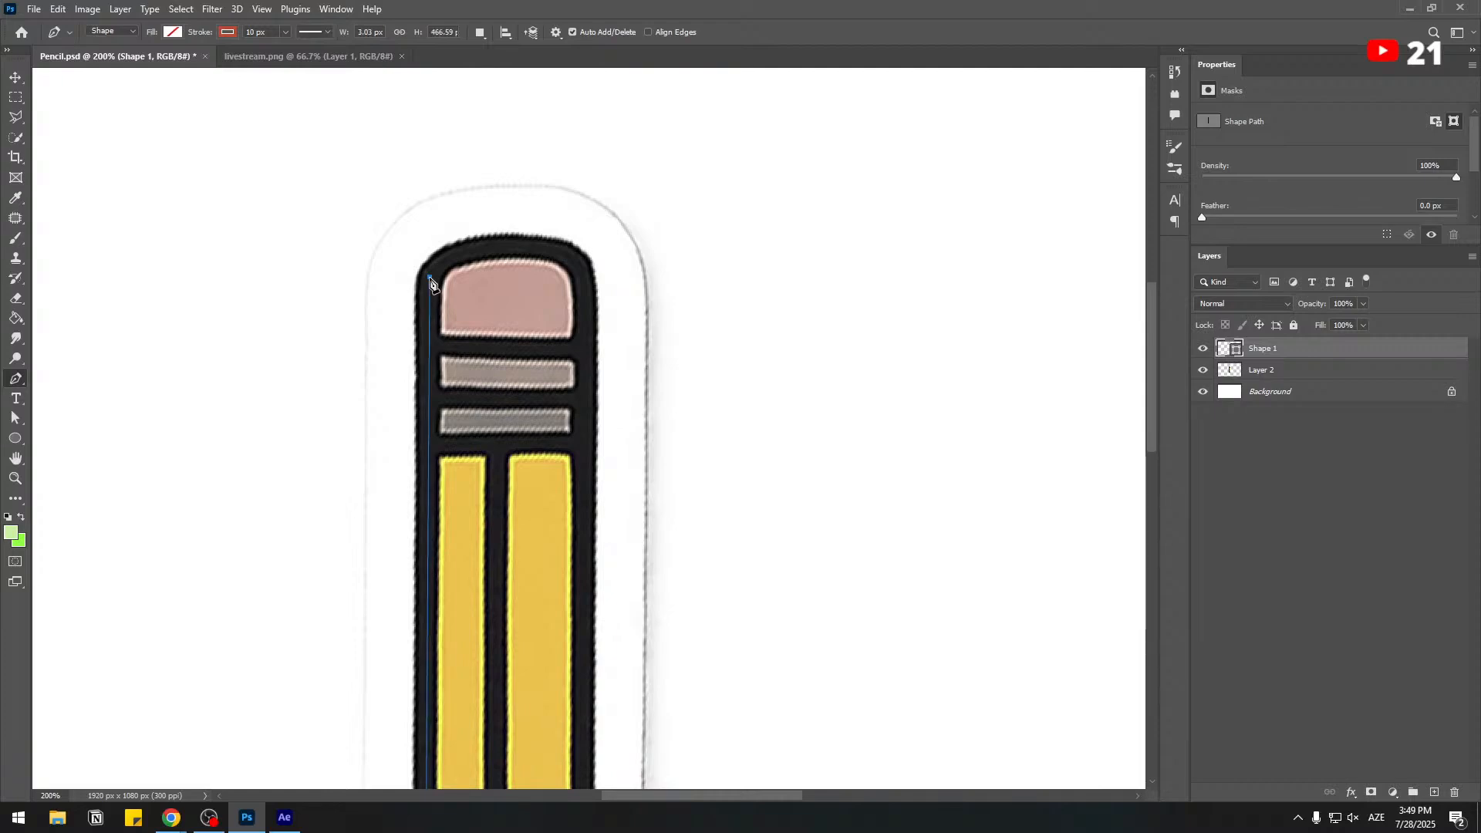
# Finish tracing the pencil's outer contour with the Pen tool, around the eraser top and pointed tip, and close the path.
pyautogui.click(577, 262)
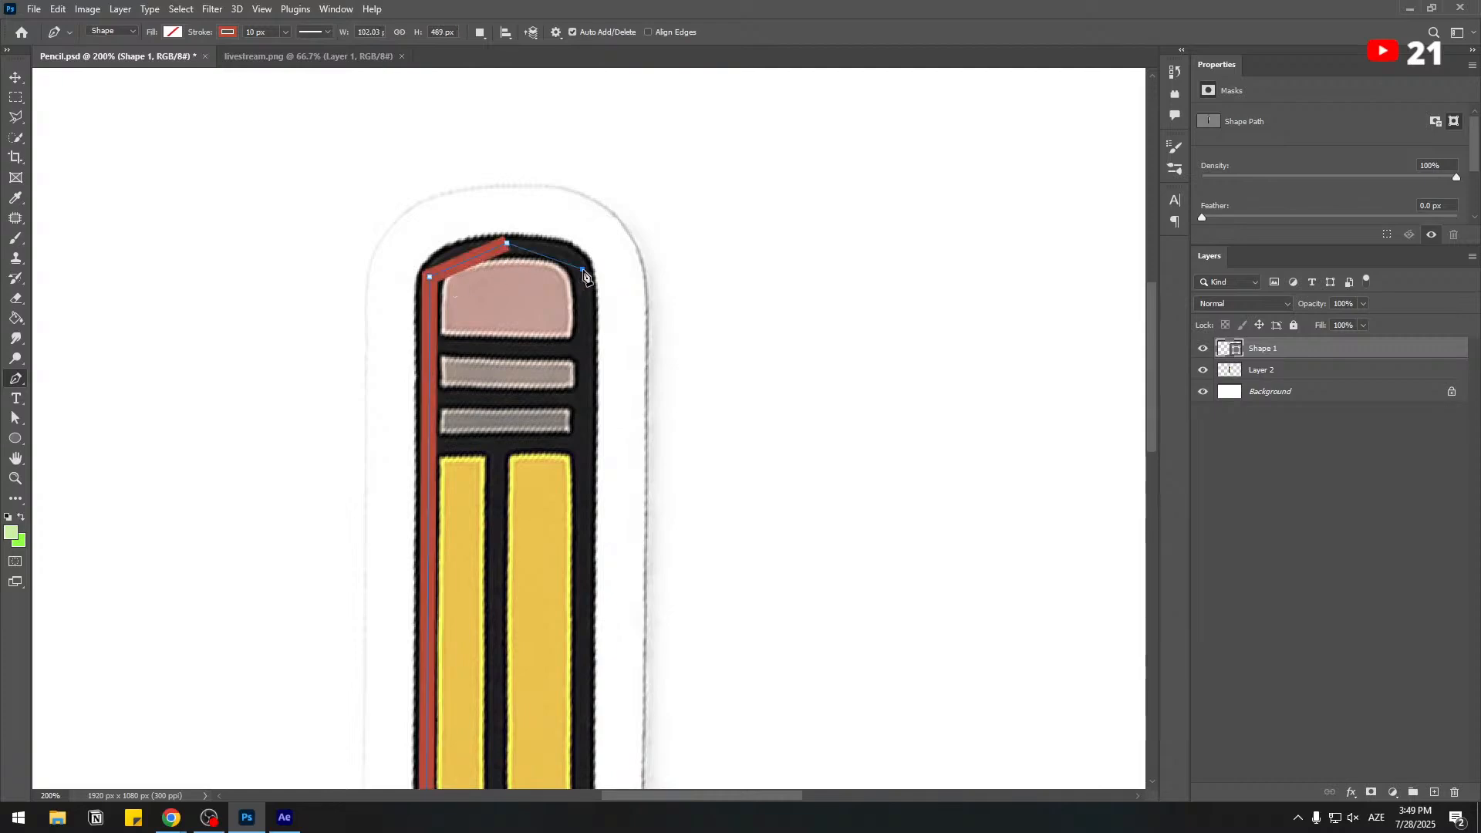
pyautogui.moveTo(581, 553); pyautogui.dragTo(572, 158)
pyautogui.click(577, 600)
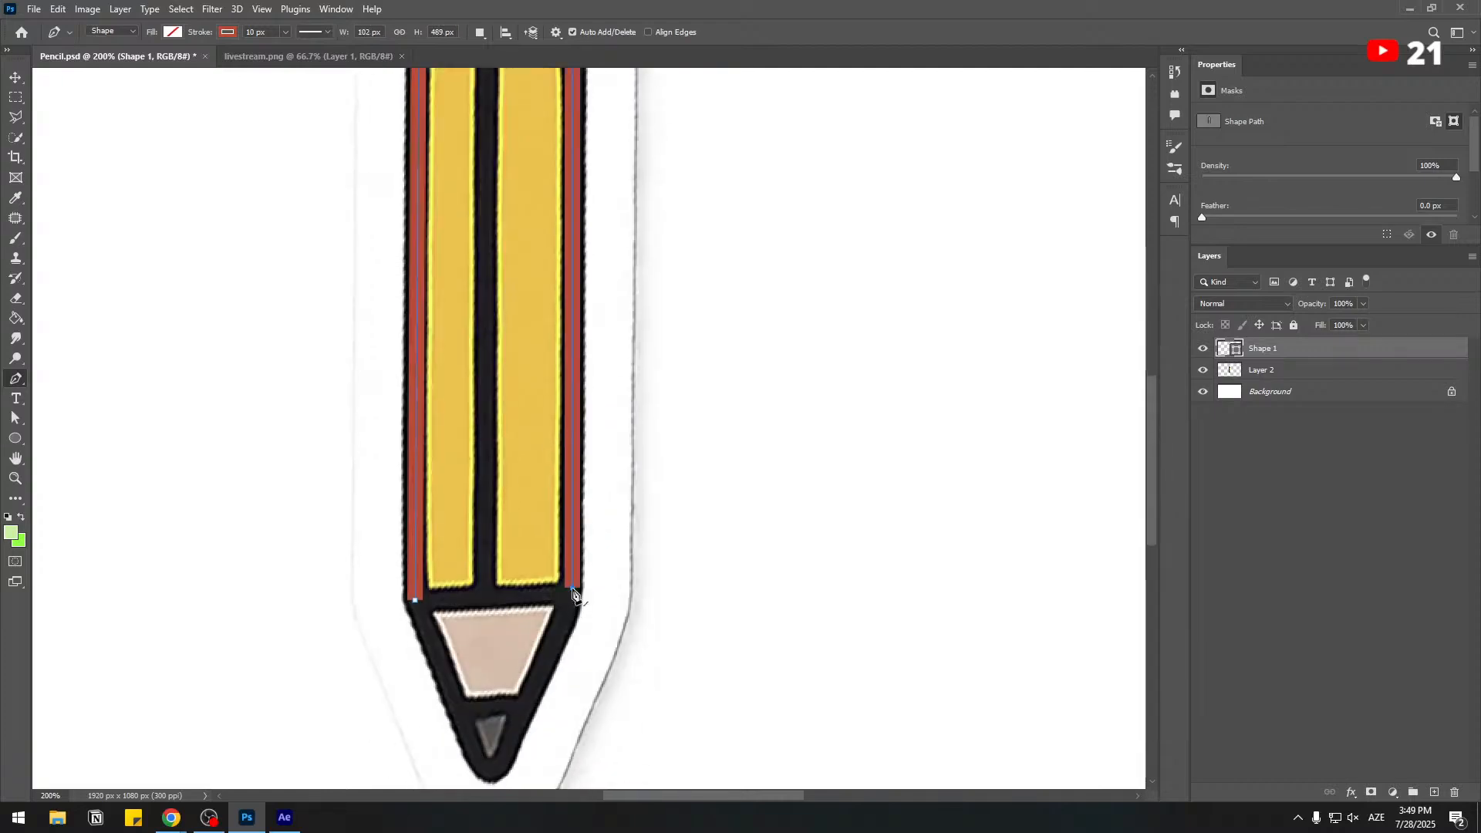
pyautogui.moveTo(577, 600); pyautogui.dragTo(579, 514)
pyautogui.click(503, 681)
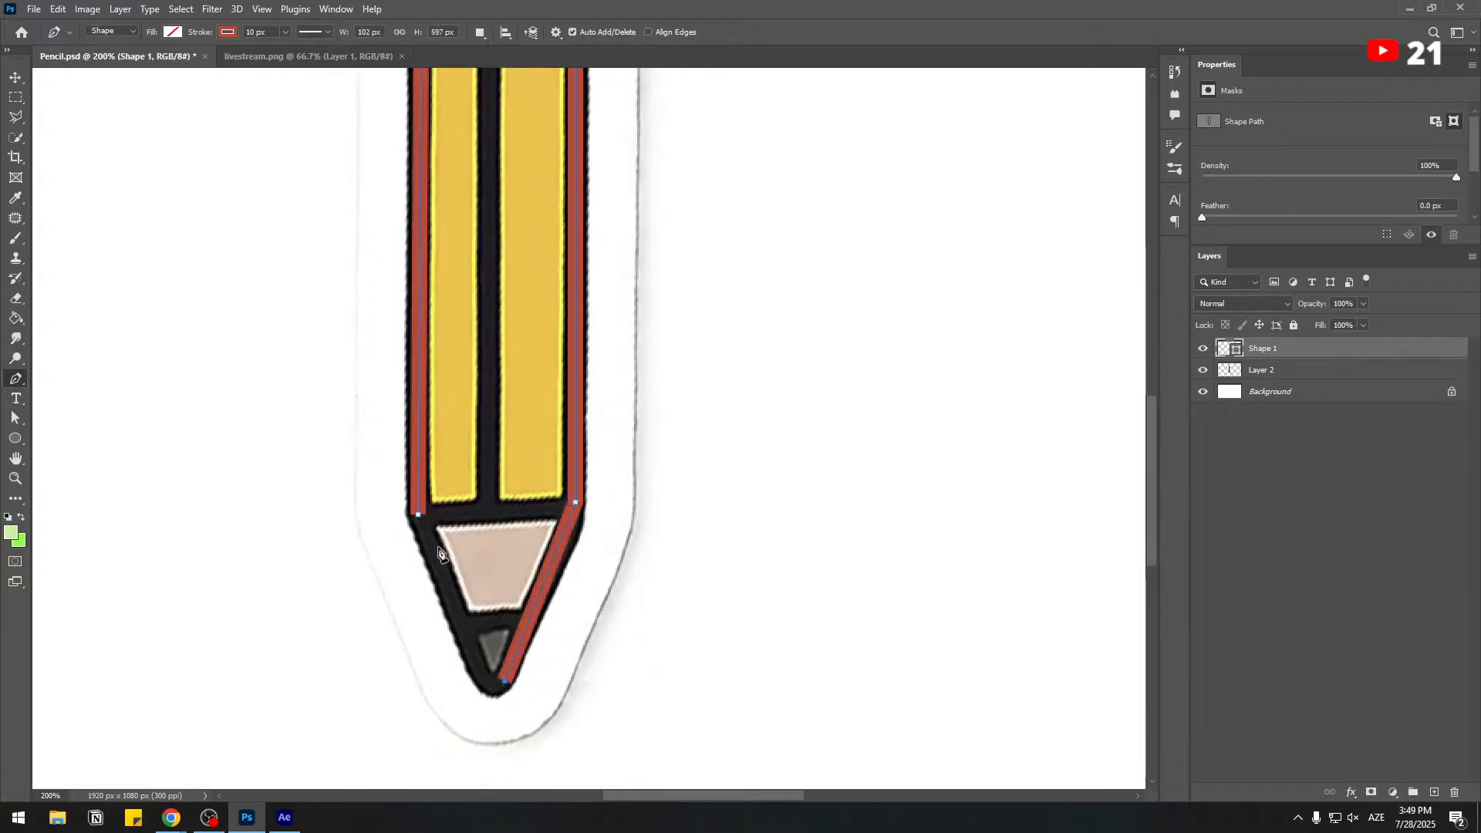
pyautogui.click(418, 514)
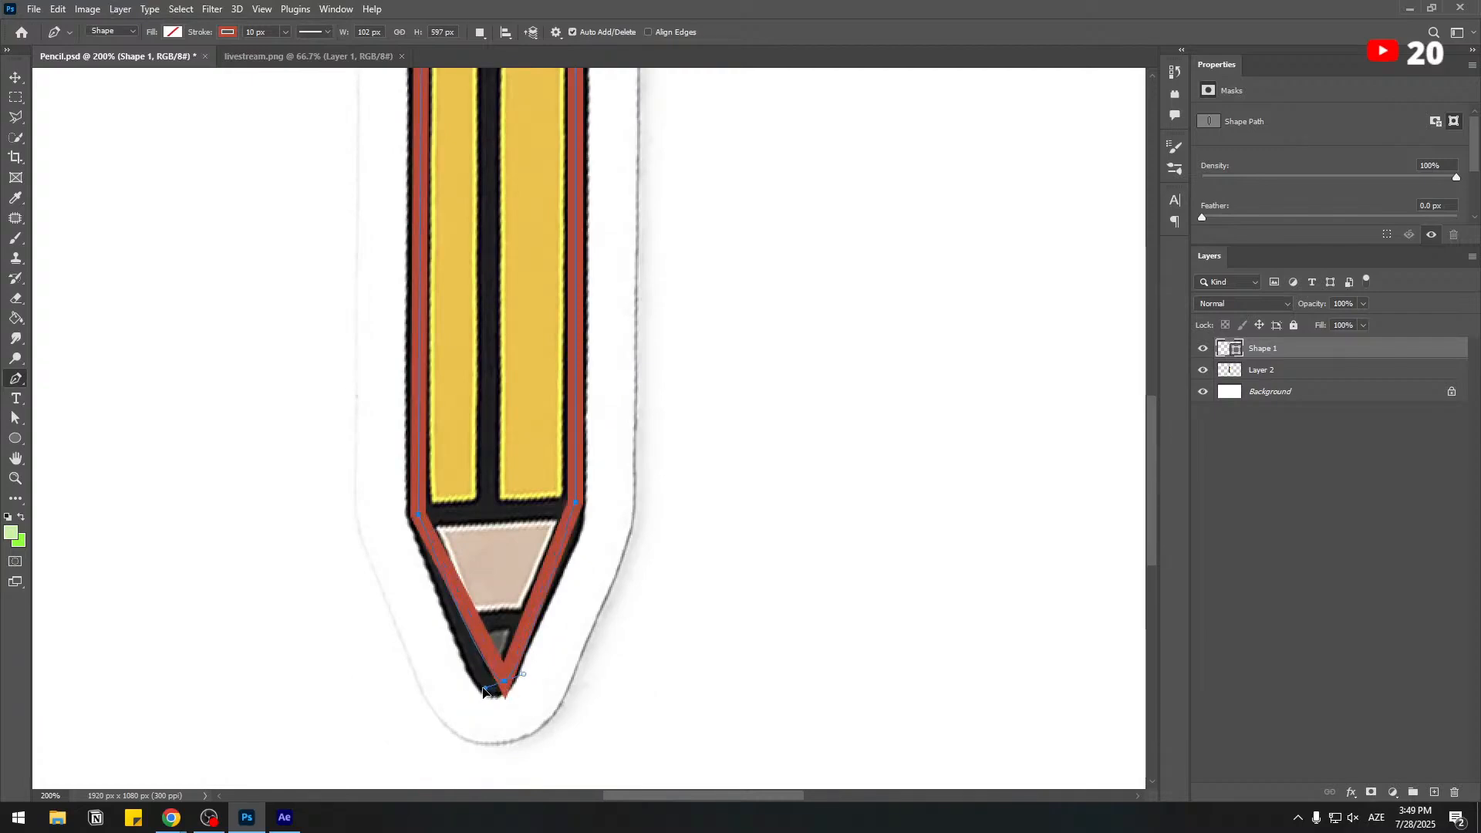
# Curve the outline's anchor points at the tip, the two lower shoulders and the eraser top to follow the reference pencil.
pyautogui.moveTo(483, 687); pyautogui.dragTo(484, 684)
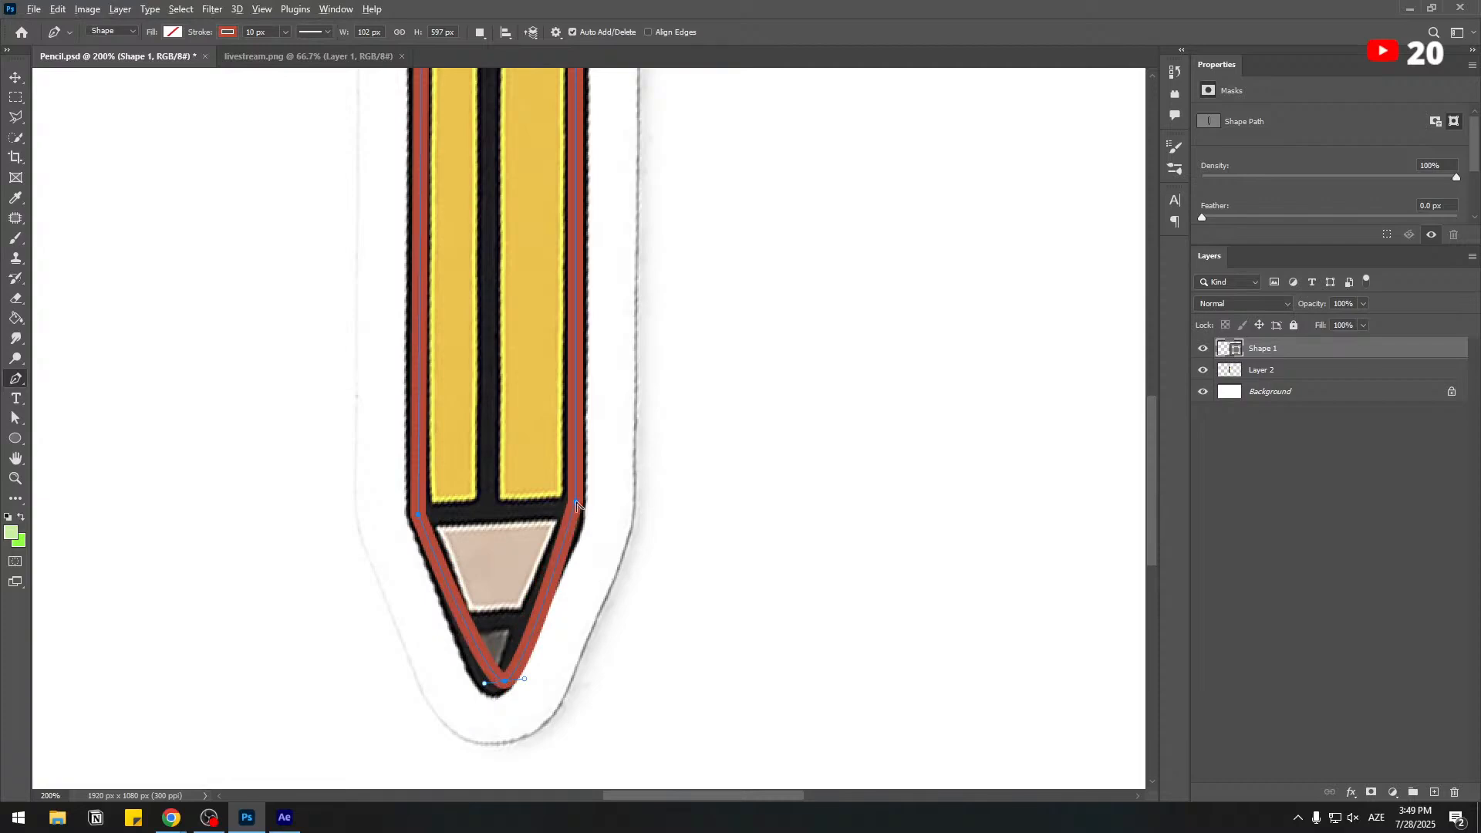
pyautogui.moveTo(572, 515); pyautogui.dragTo(574, 516)
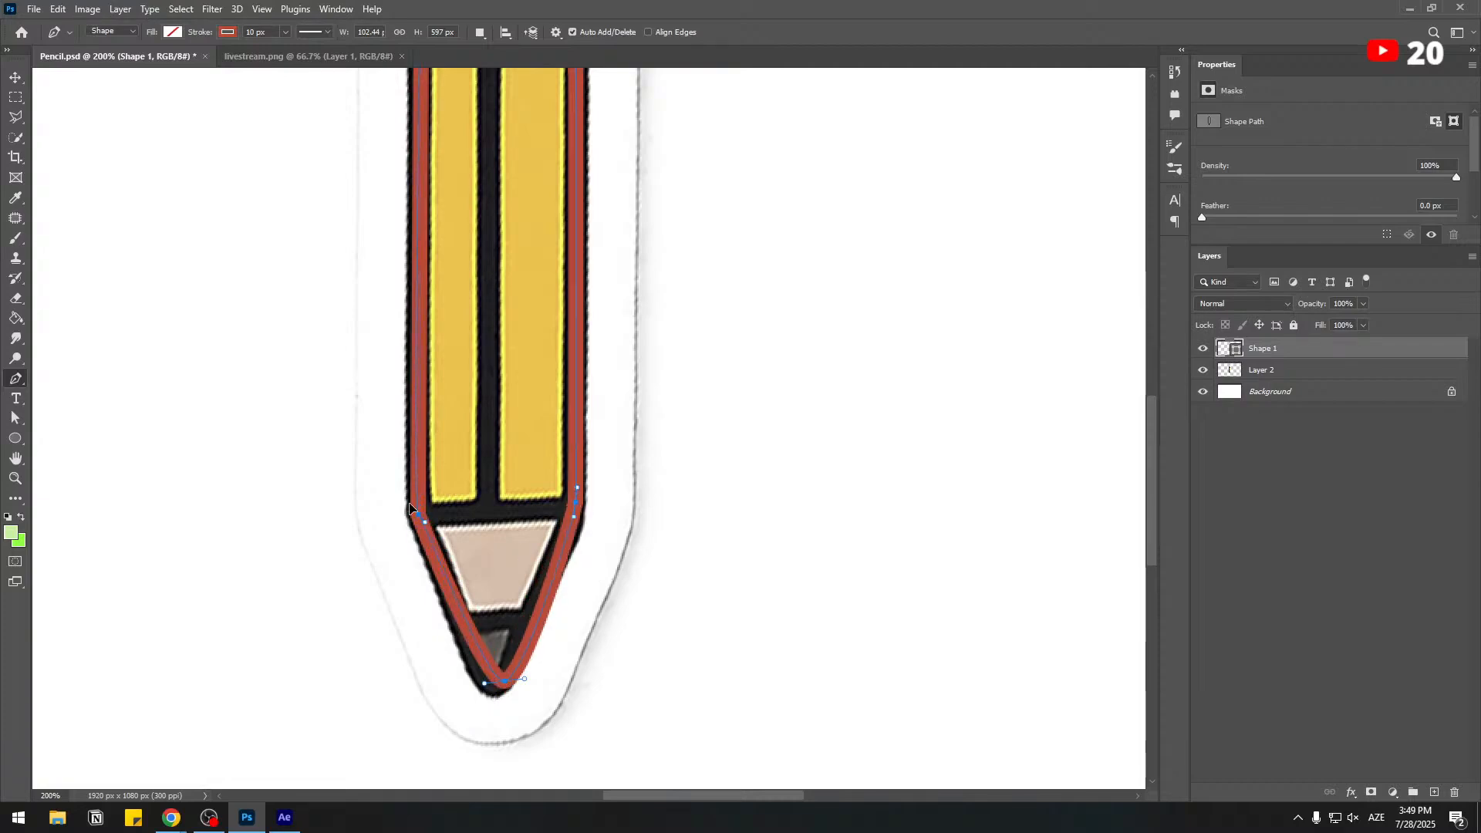
pyautogui.moveTo(412, 494); pyautogui.dragTo(413, 491)
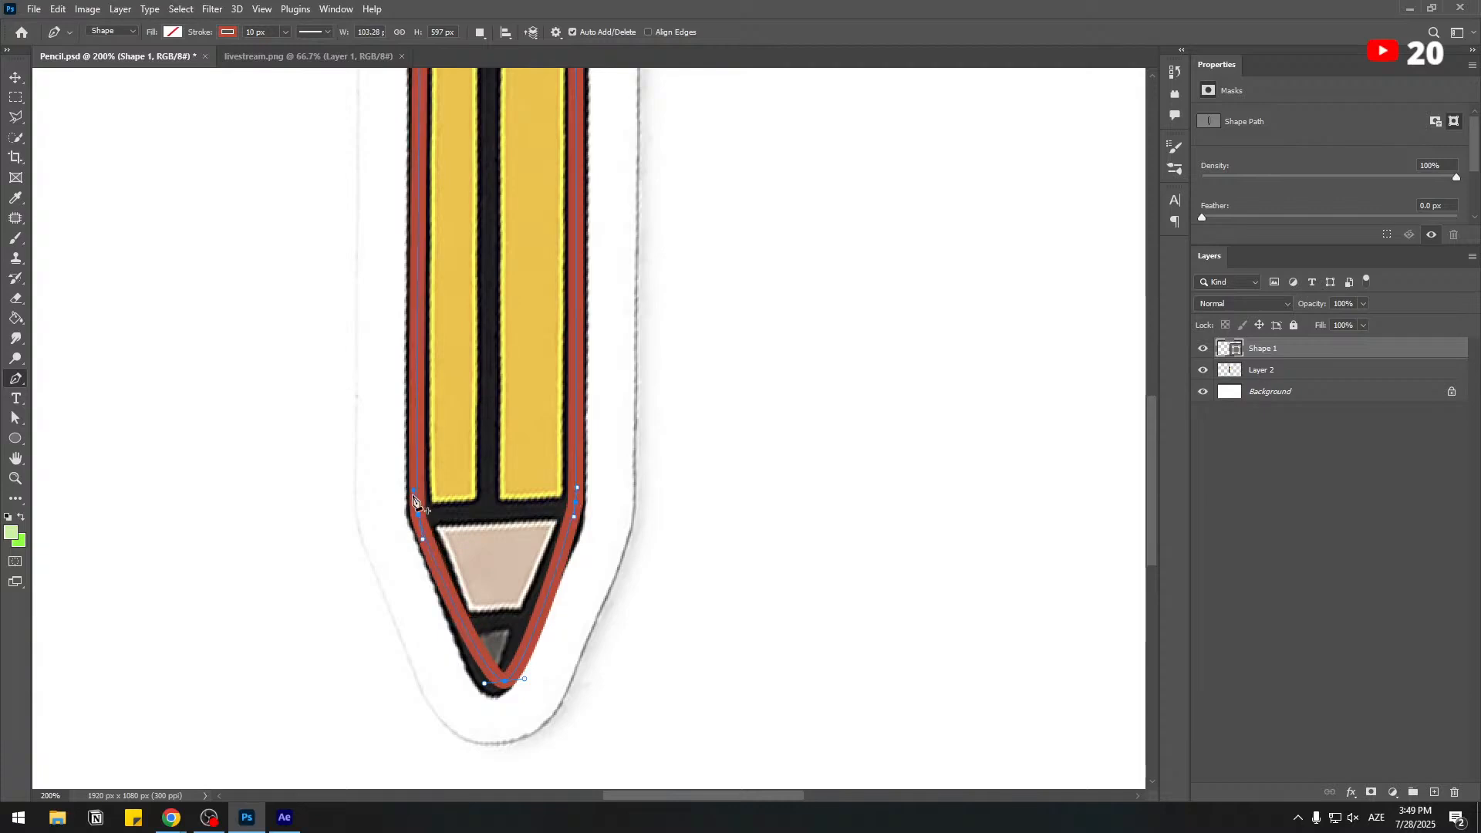
pyautogui.scroll(5, 552, 304)
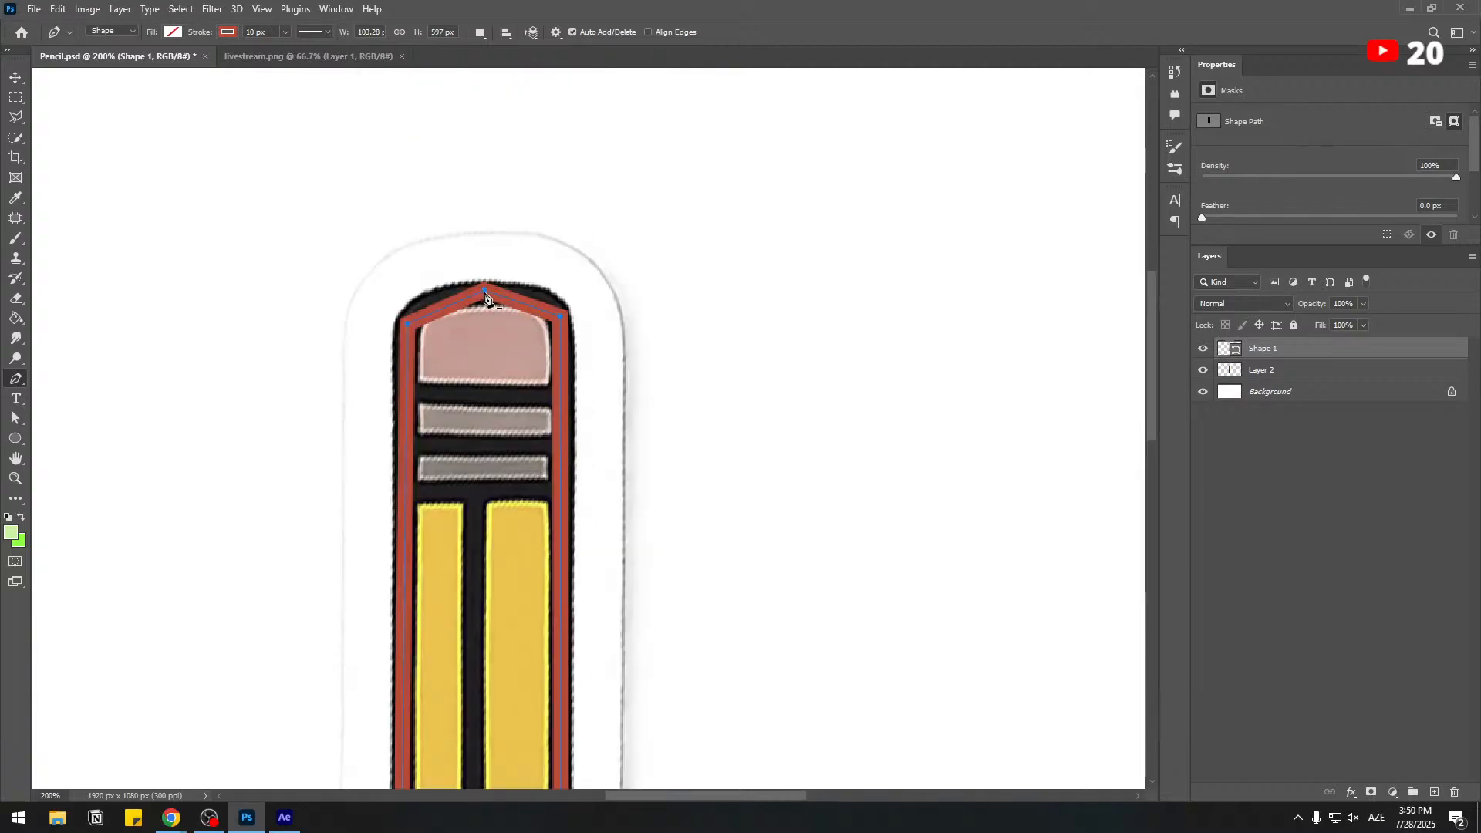
pyautogui.moveTo(486, 298); pyautogui.dragTo(567, 291)
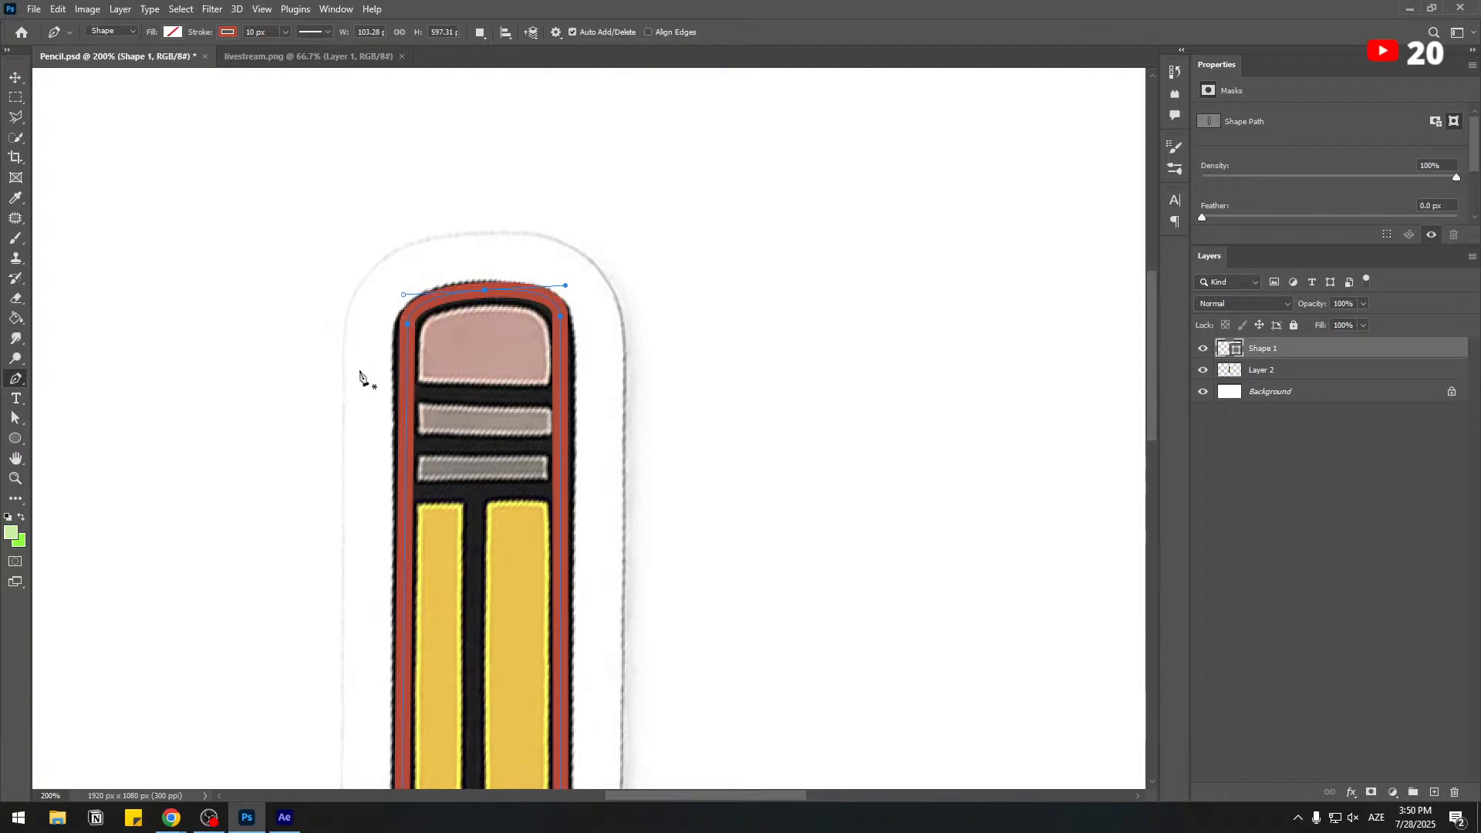
# Set the outline's stroke width to 15 px and fine-tune the curve over the eraser top.
pyautogui.click(254, 32)
pyautogui.write('15')
pyautogui.press('Return')
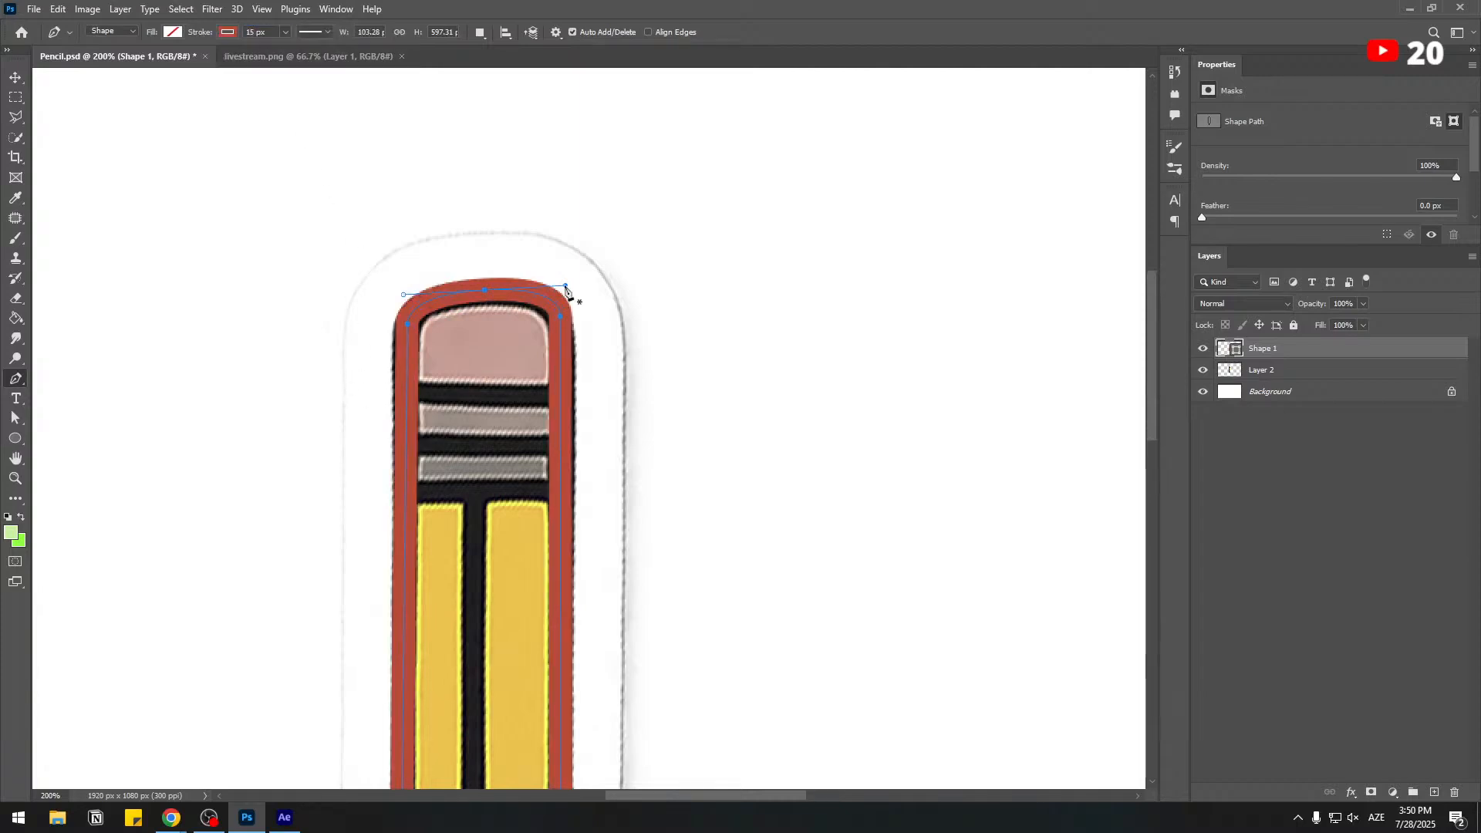
pyautogui.moveTo(566, 292); pyautogui.dragTo(568, 290)
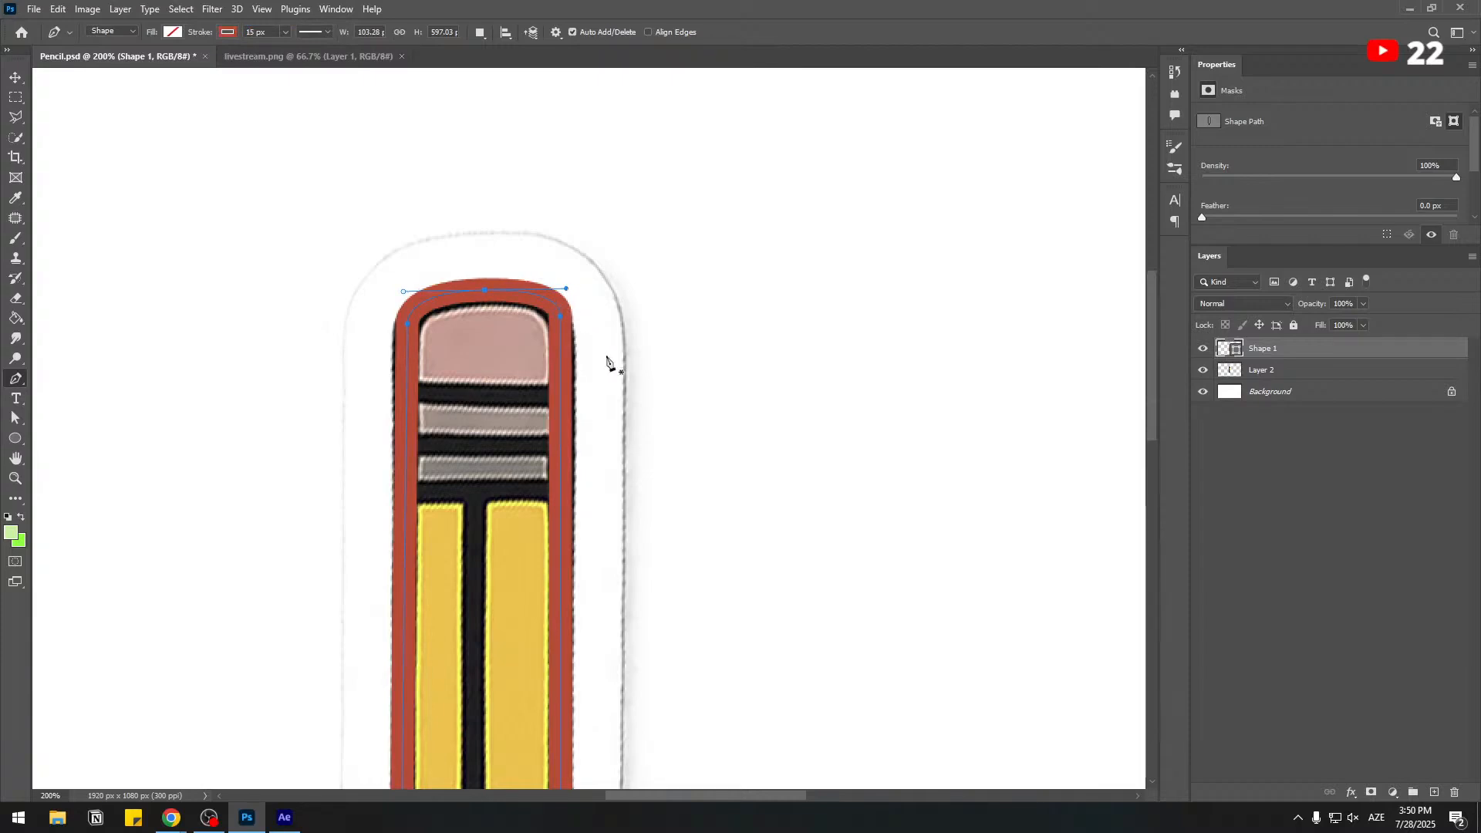
# Change the pencil outline's stroke colour to black.
pyautogui.click(227, 34)
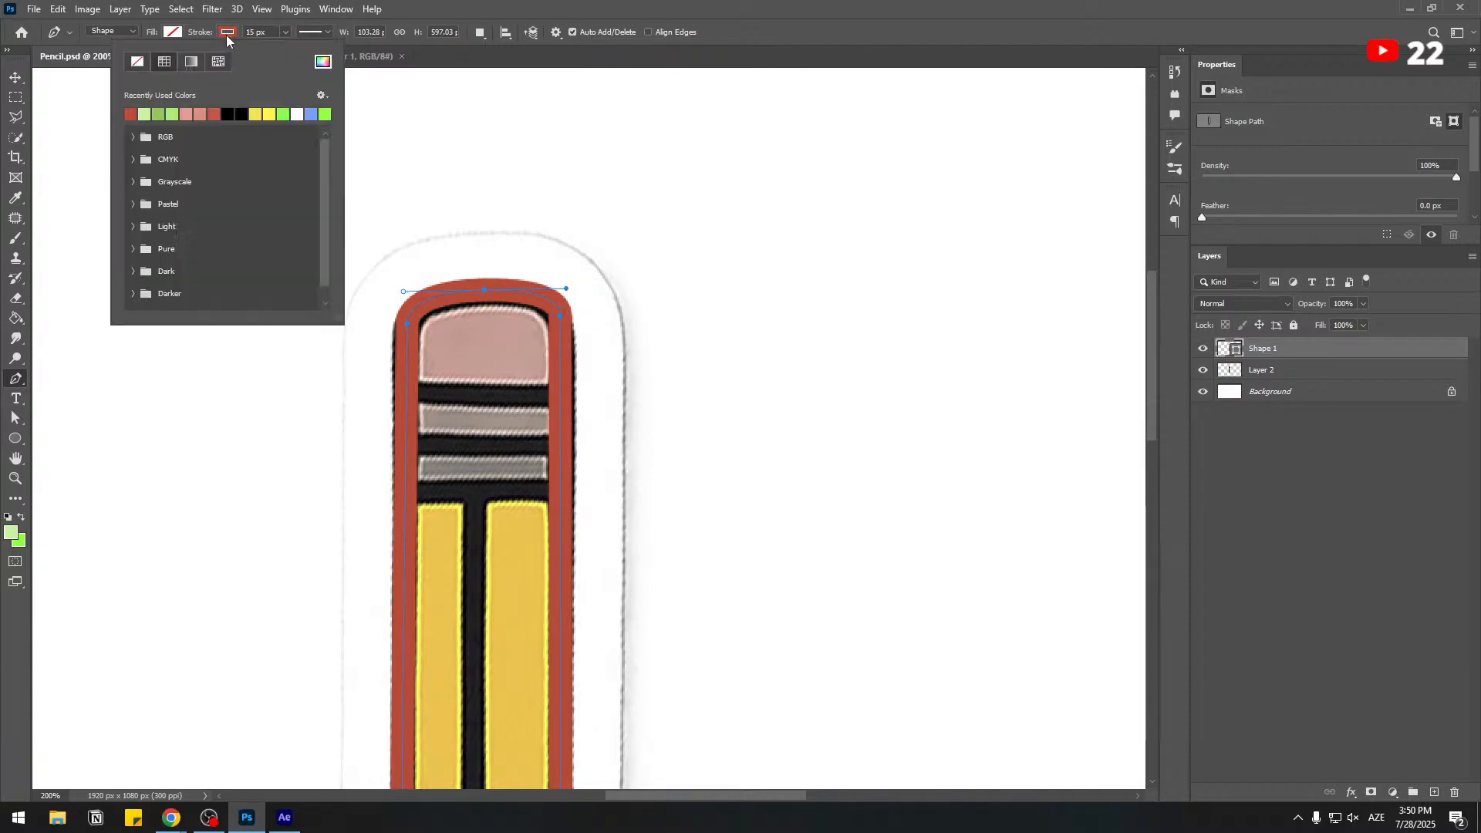
pyautogui.click(239, 114)
pyautogui.click(1286, 451)
pyautogui.press('v')
pyautogui.hotkey('ctrl', '+')
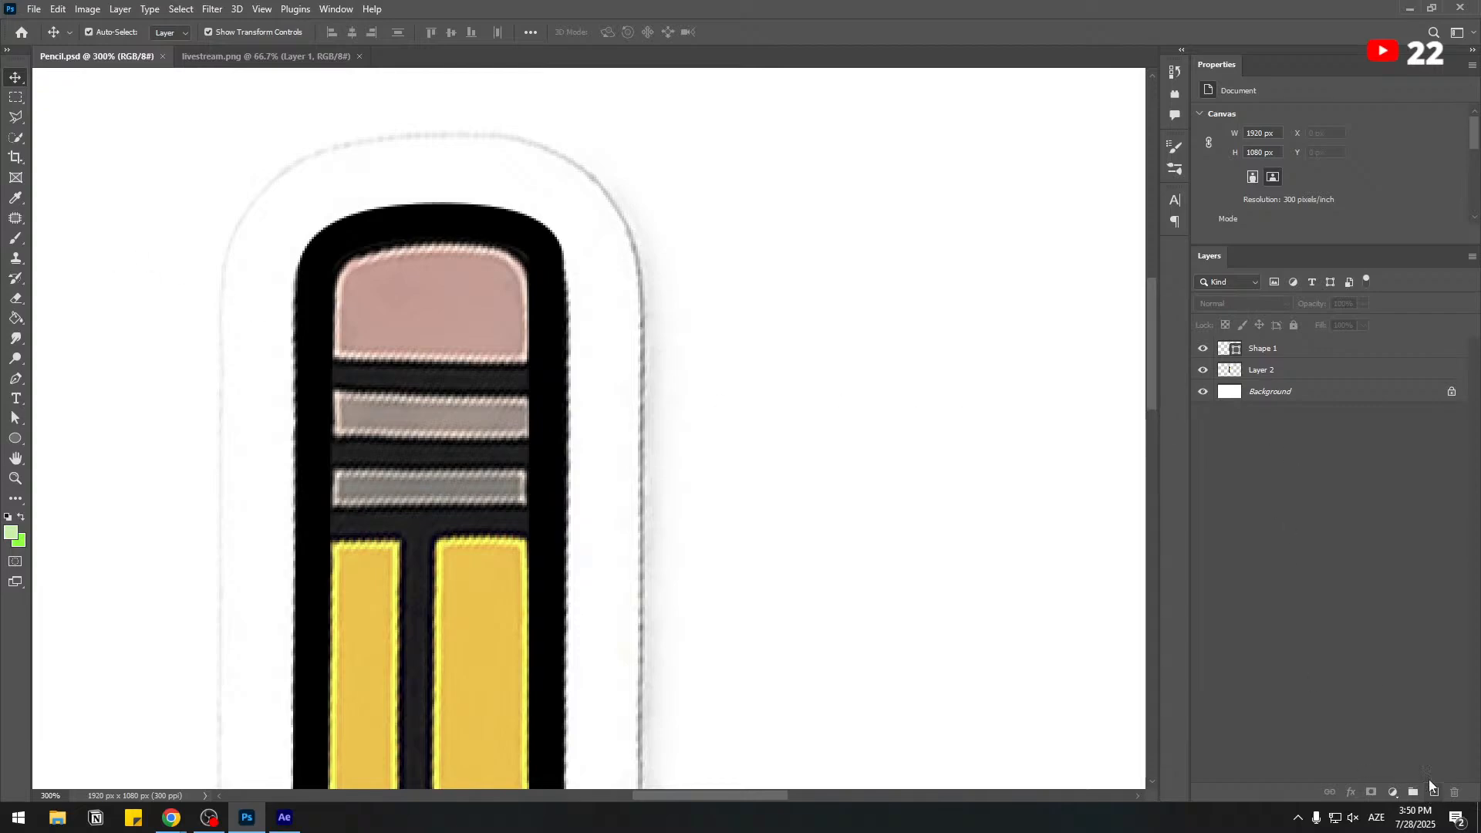
# Rasterize the Shape 1 layer for painting and set the Hard Round brush size to 15 px.
pyautogui.click(1271, 354)
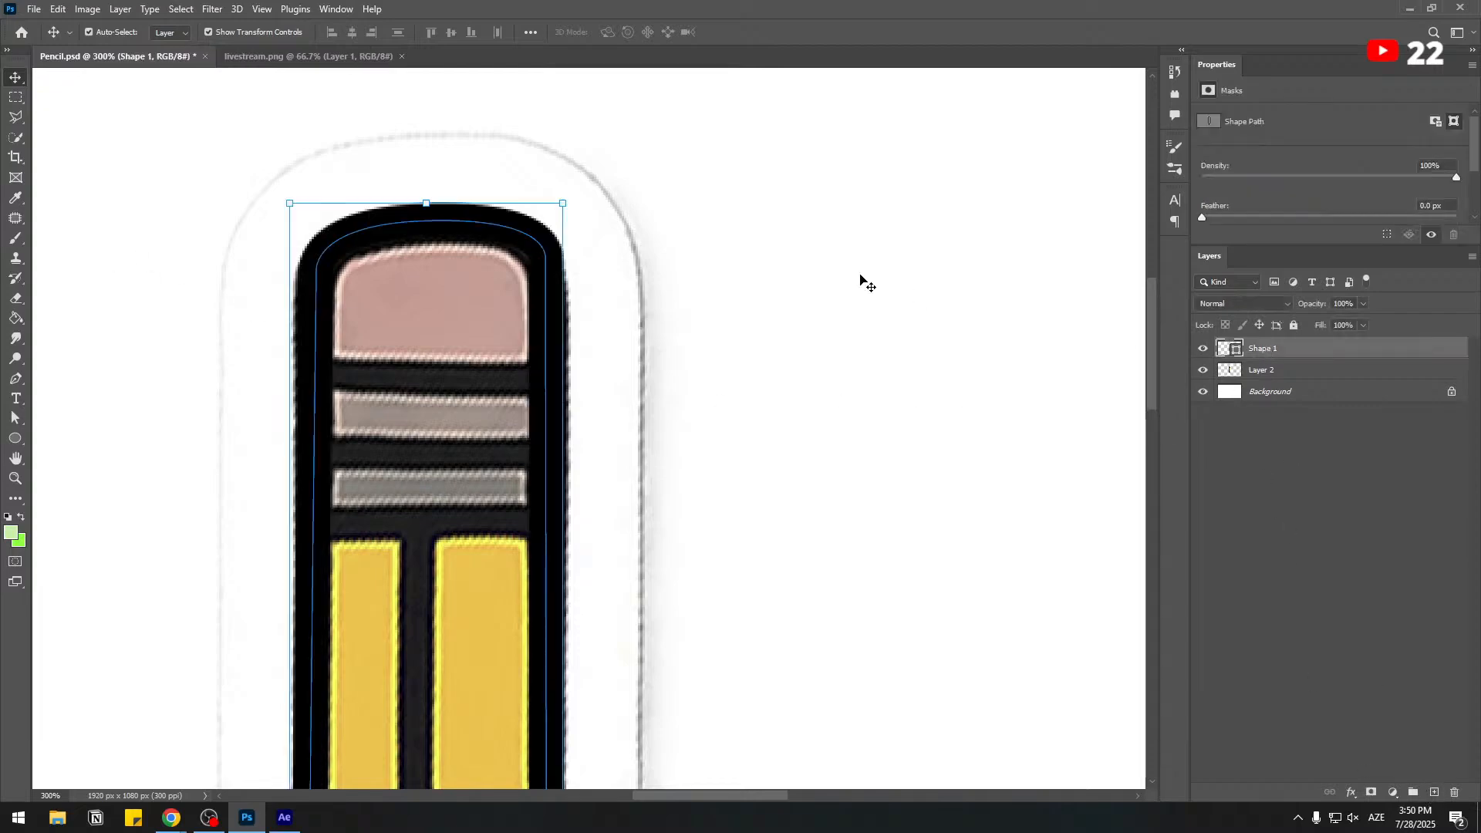
pyautogui.click(23, 239)
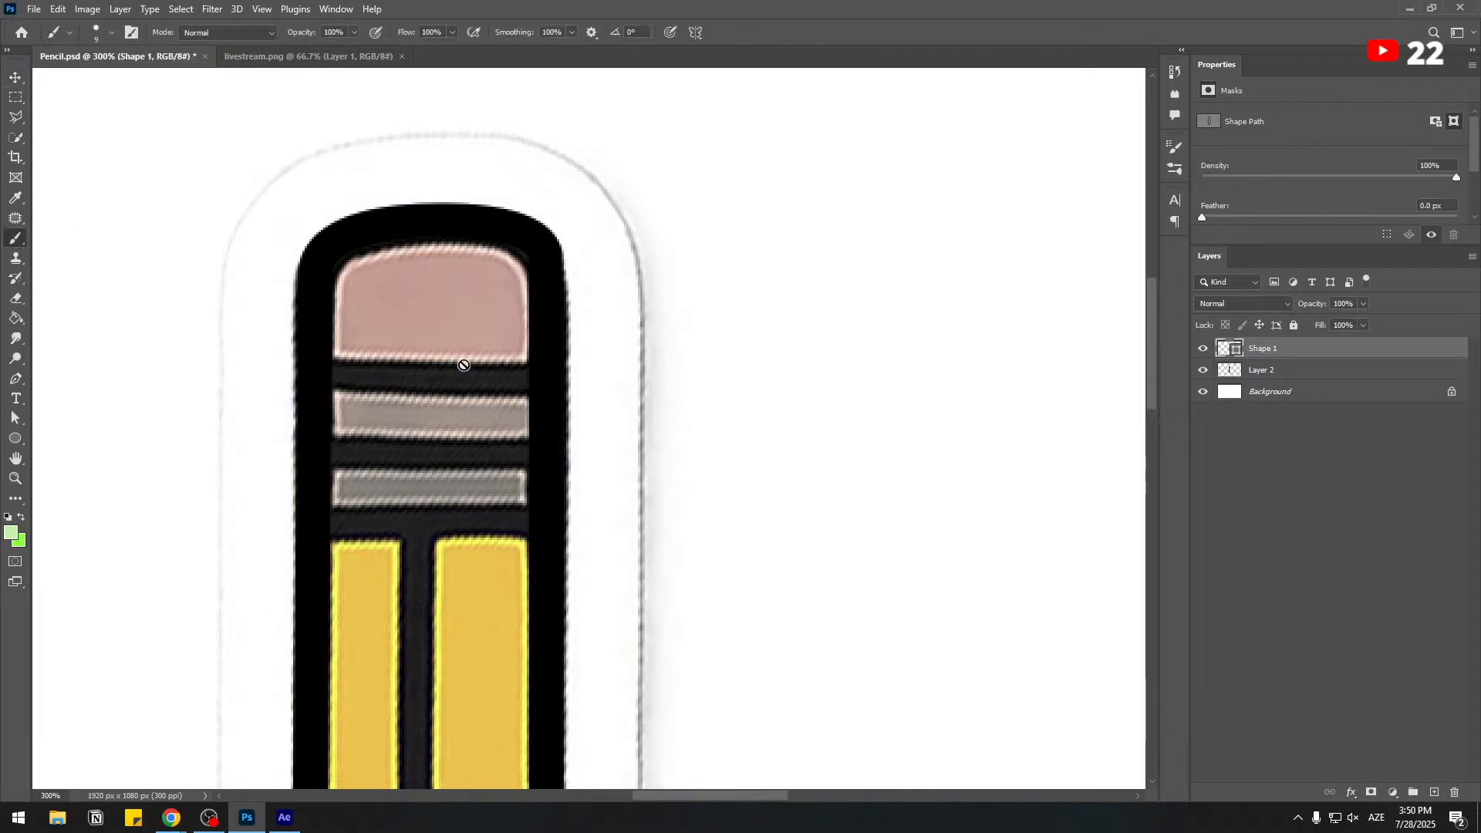
pyautogui.click(548, 332)
pyautogui.click(671, 301)
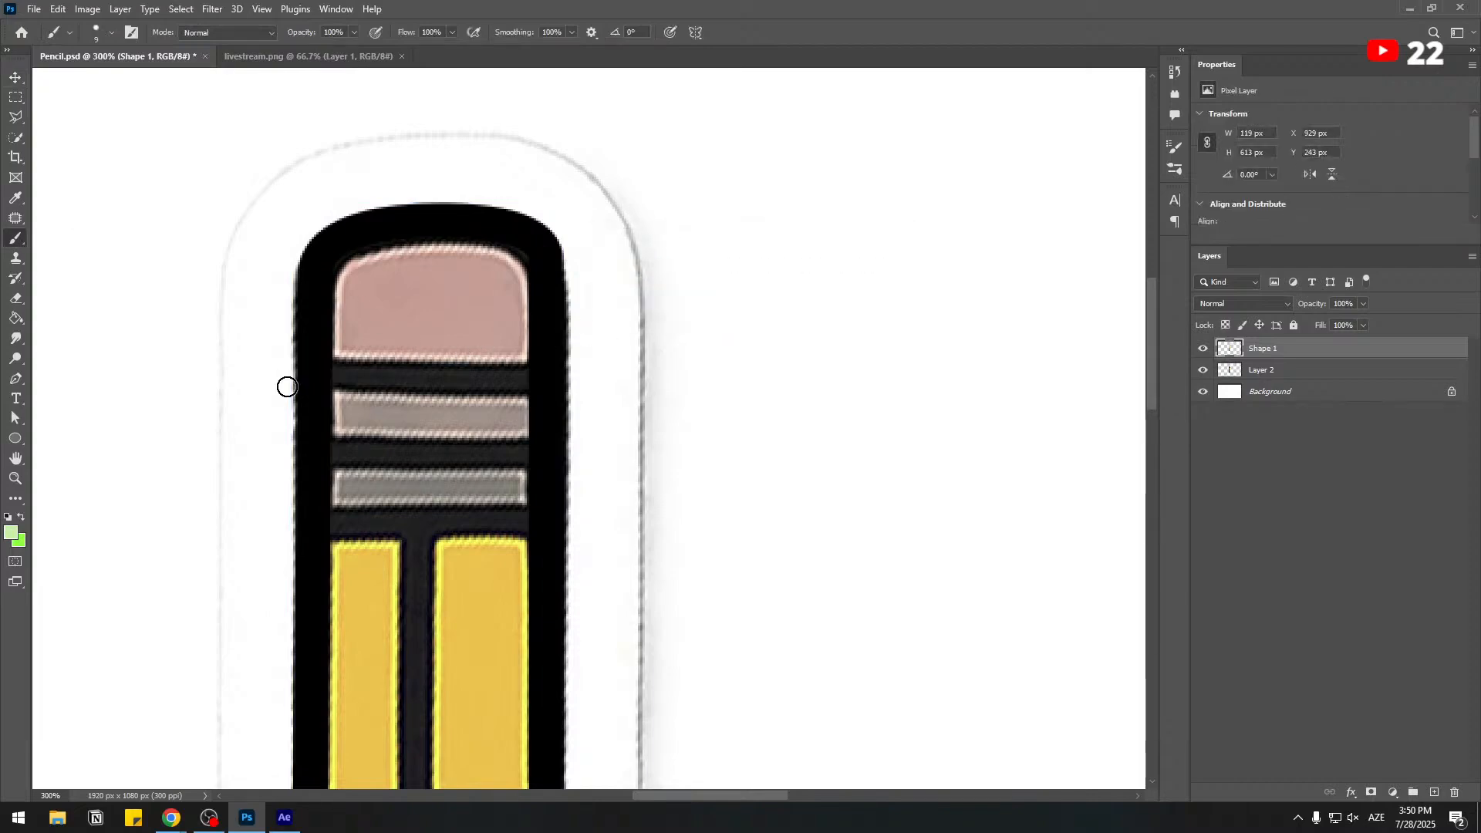
pyautogui.rightClick(361, 426)
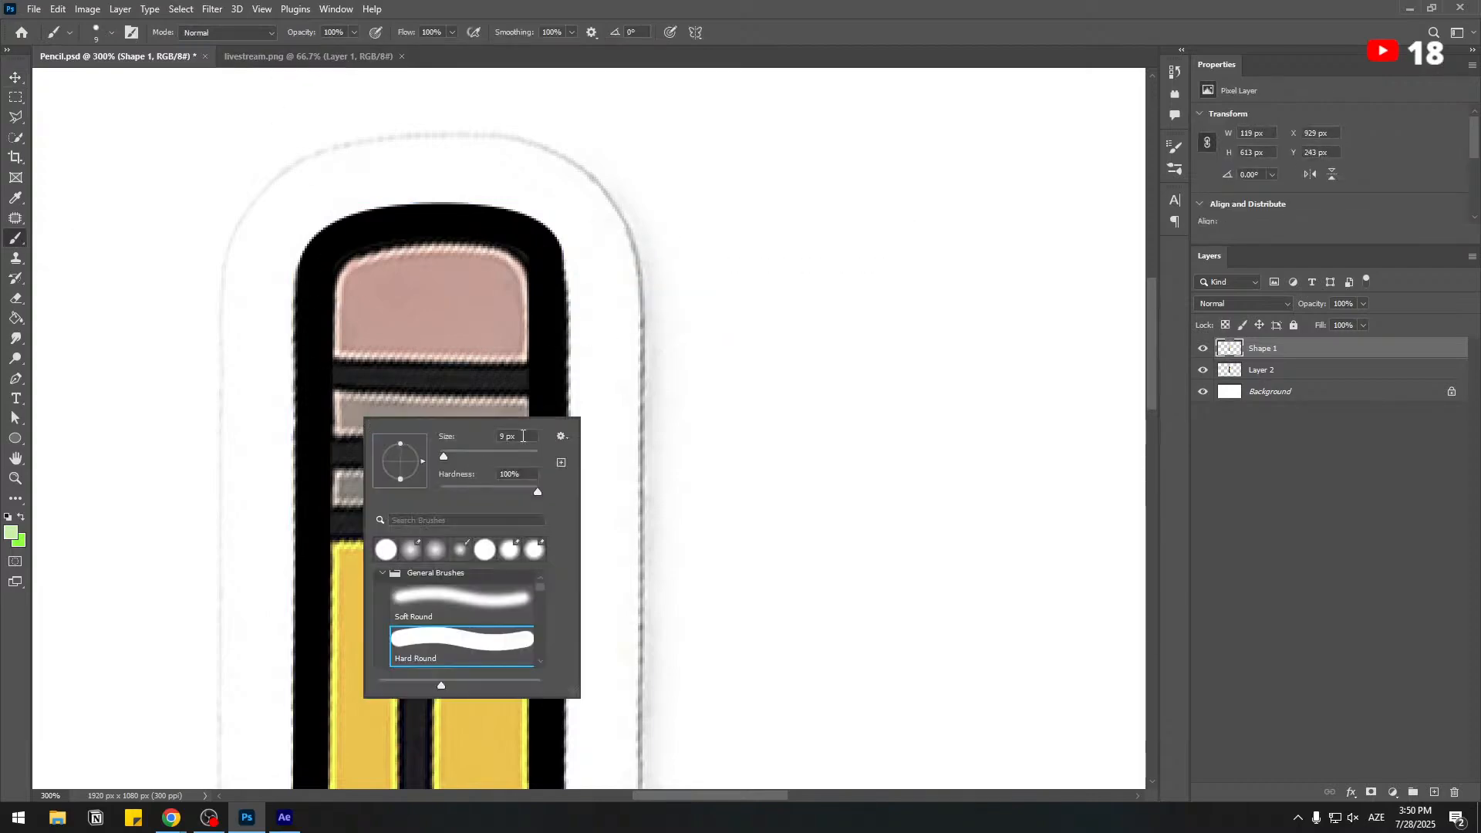
pyautogui.write('5')
pyautogui.press('Return')
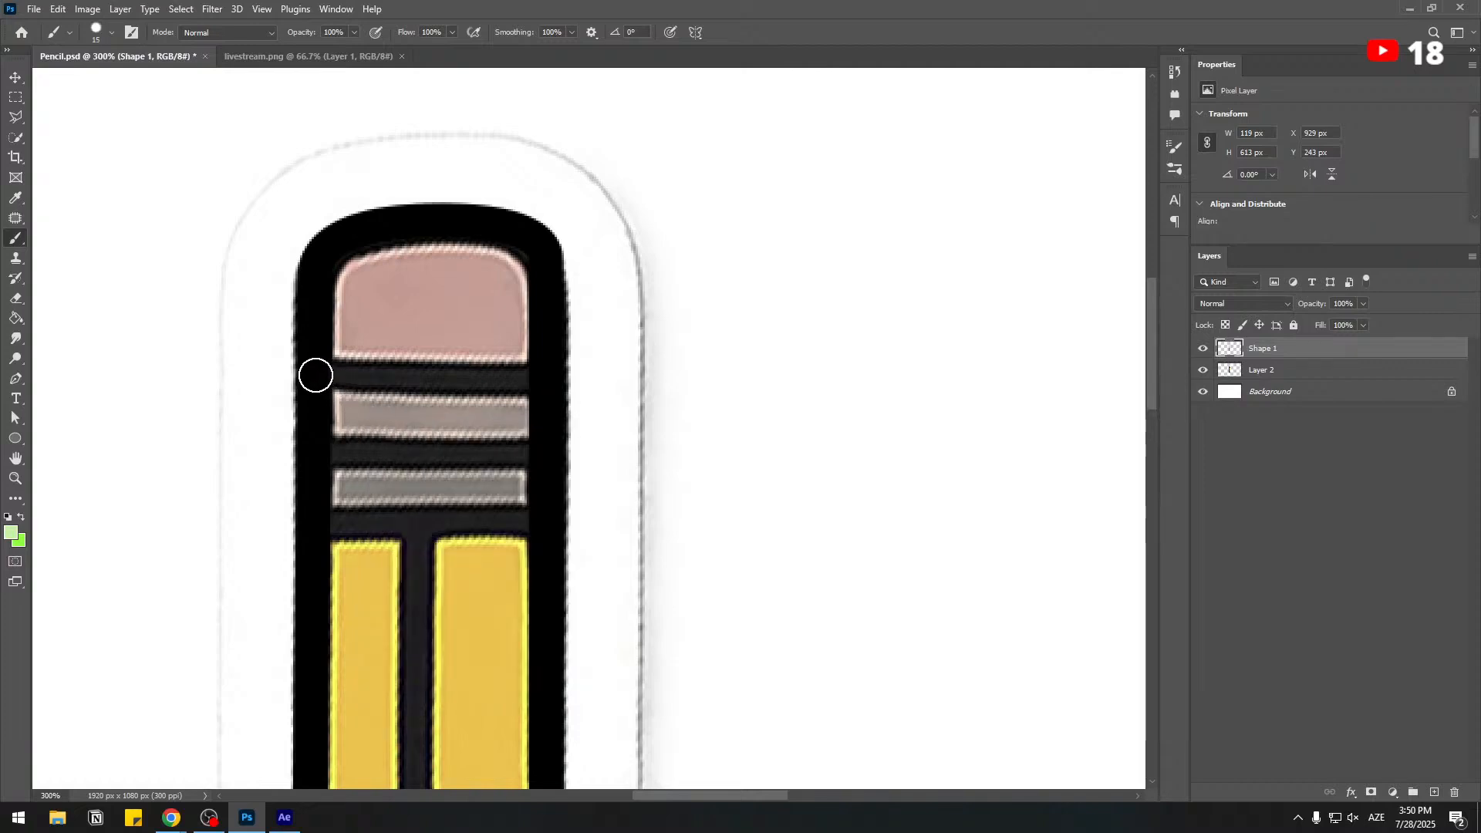
# Set the foreground colour to black (000000) for the brush.
pyautogui.click(315, 376)
pyautogui.hotkey('ctrl', 'z')
pyautogui.click(10, 532)
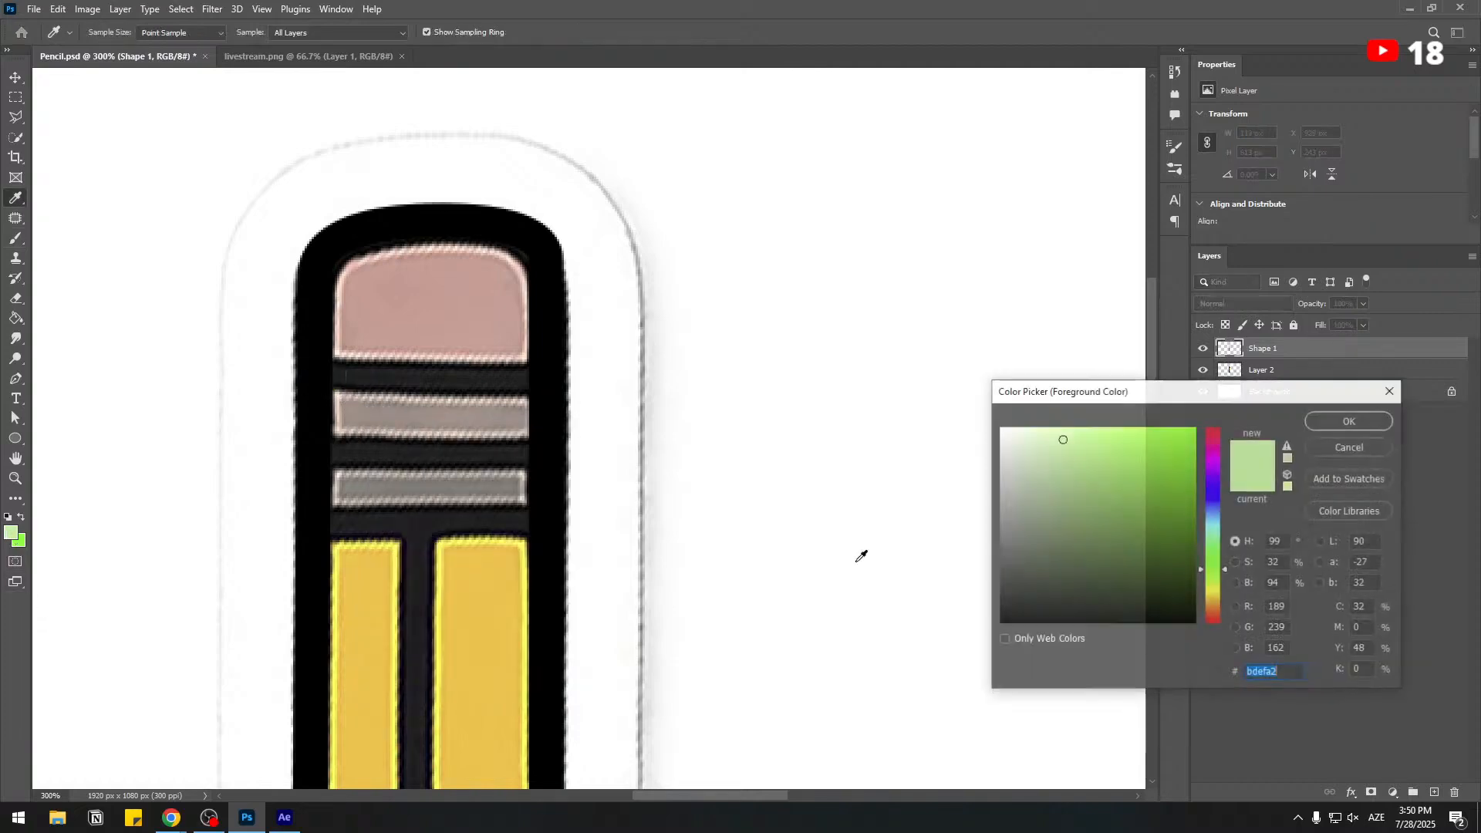
pyautogui.moveTo(1058, 602); pyautogui.dragTo(896, 623)
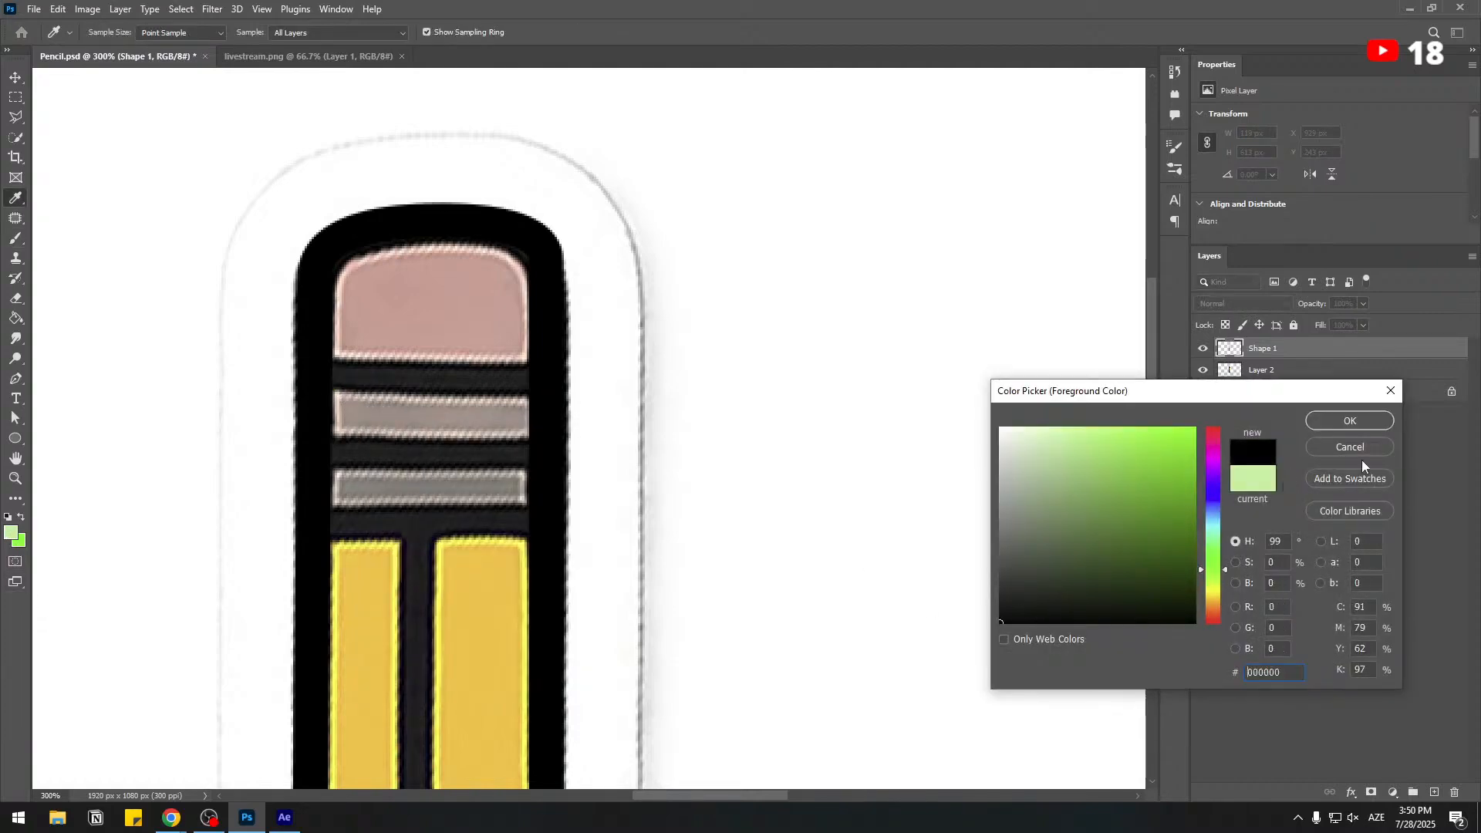
pyautogui.click(553, 322)
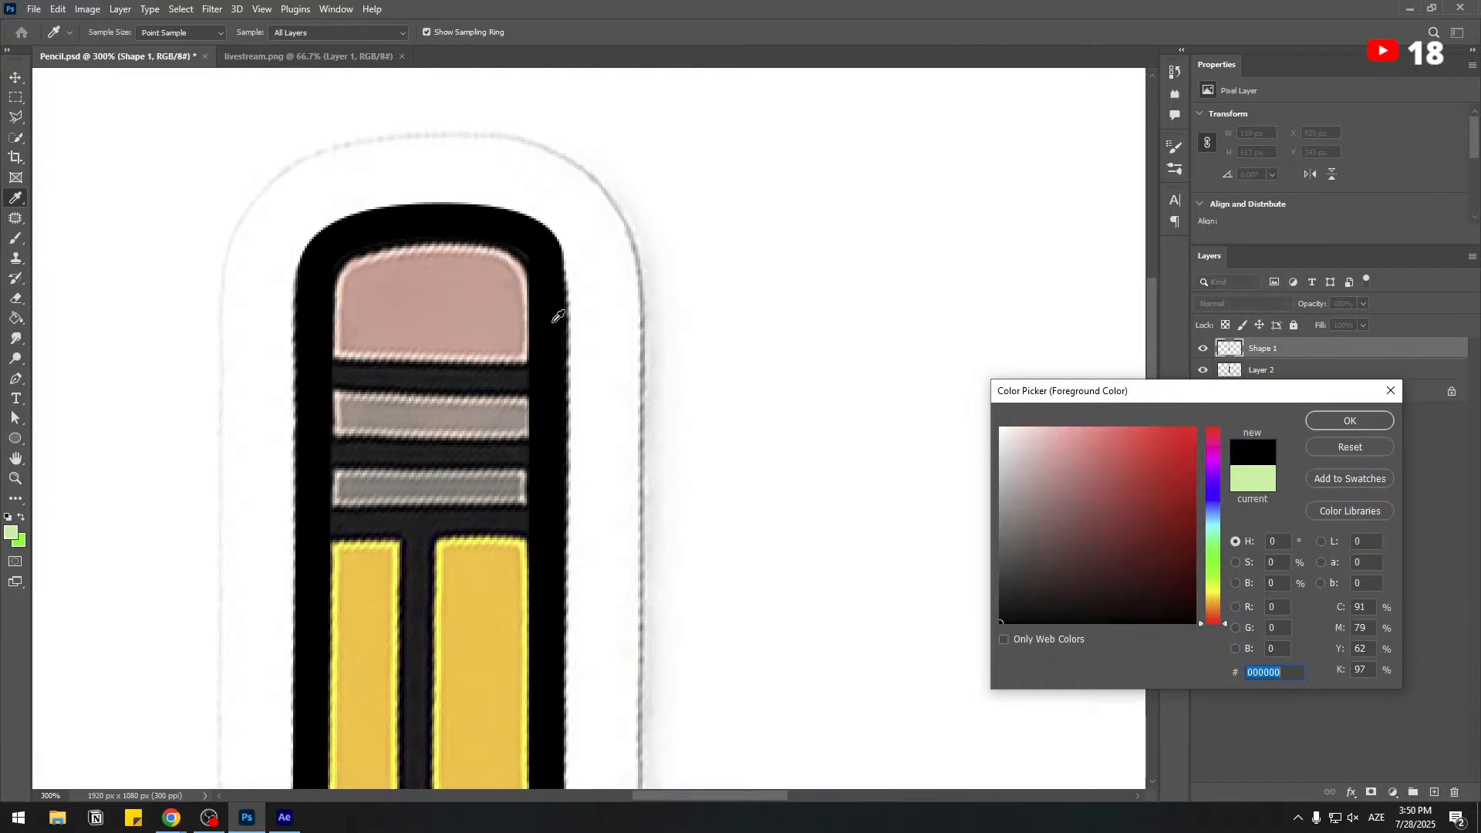
pyautogui.click(1335, 423)
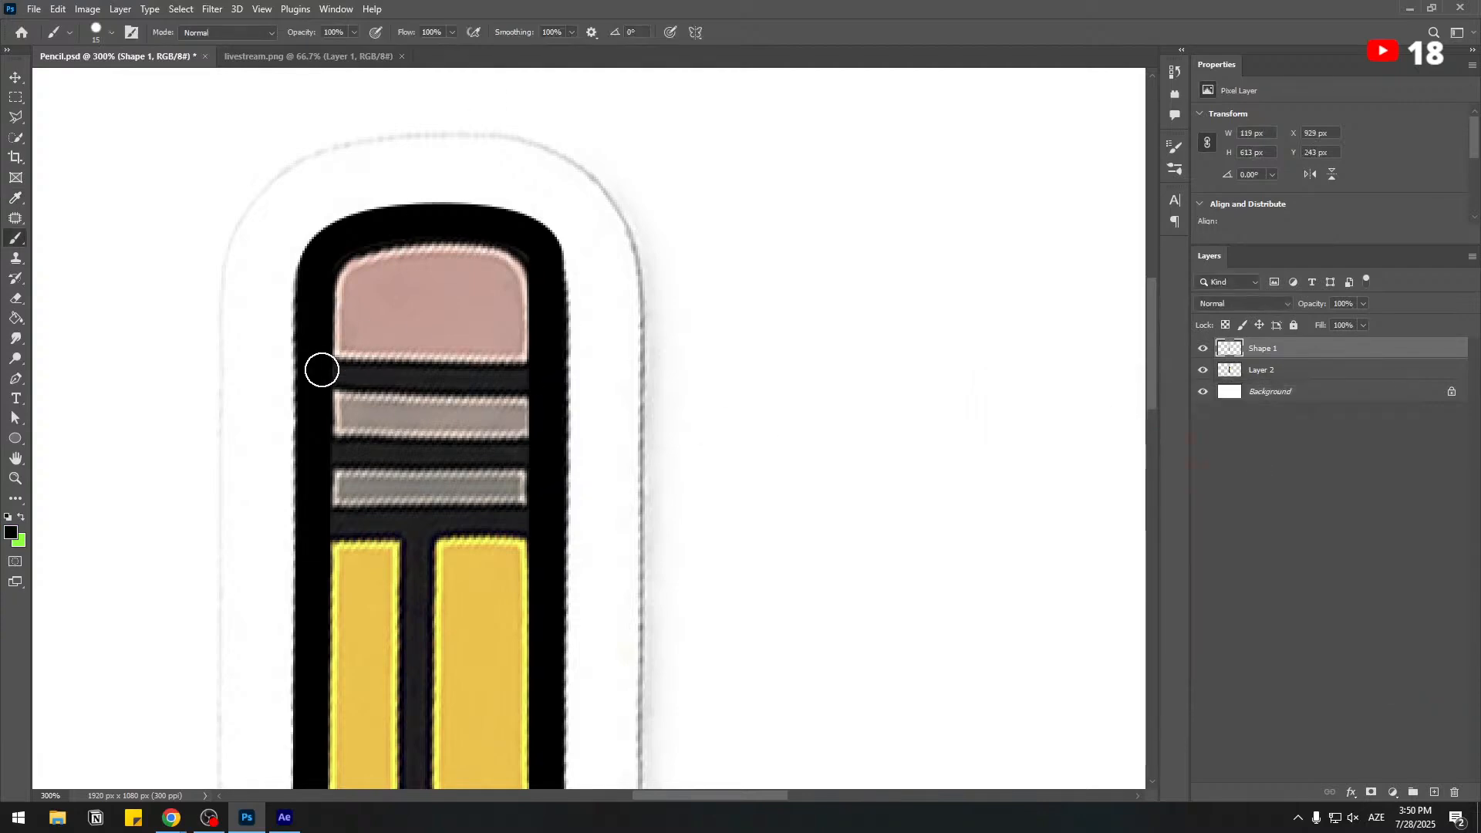
# Paint black horizontal bands below the eraser and below each grey strip on the Shape 1 layer, and hide the Background layer.
pyautogui.moveTo(325, 374); pyautogui.dragTo(594, 375)
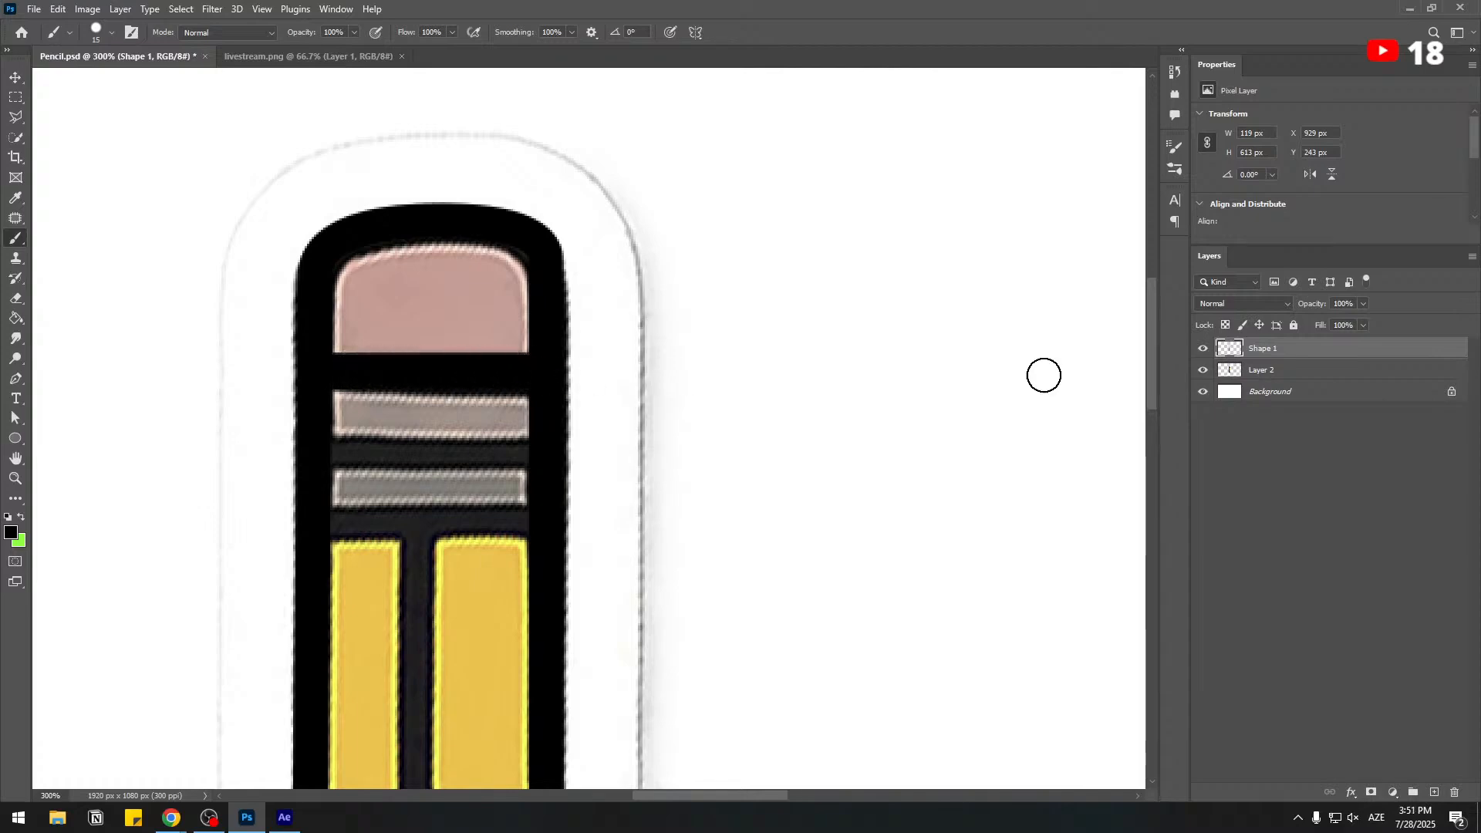
pyautogui.click(1203, 391)
pyautogui.click(1204, 372)
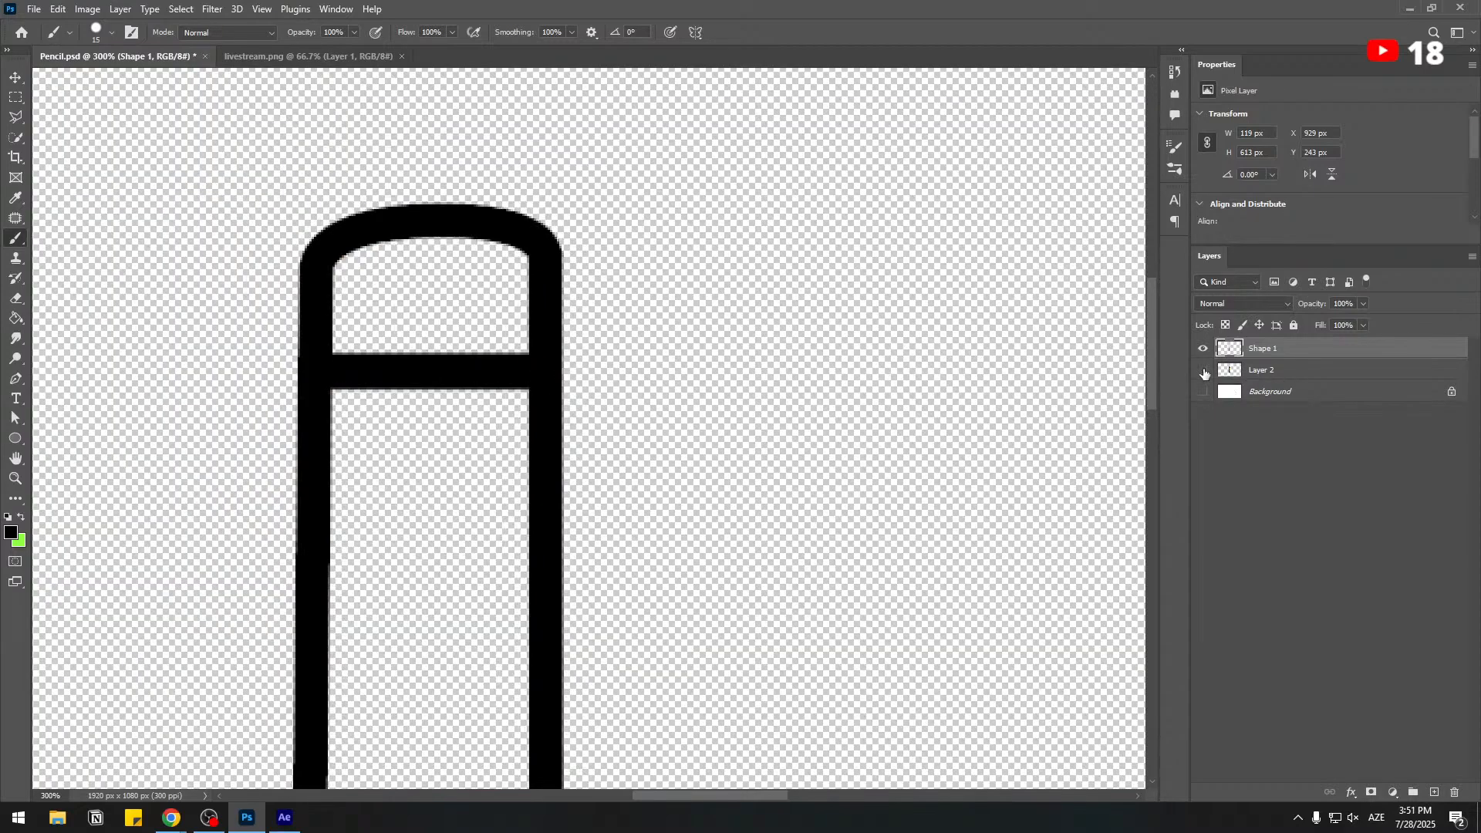
pyautogui.click(1204, 372)
pyautogui.moveTo(333, 456); pyautogui.dragTo(625, 454)
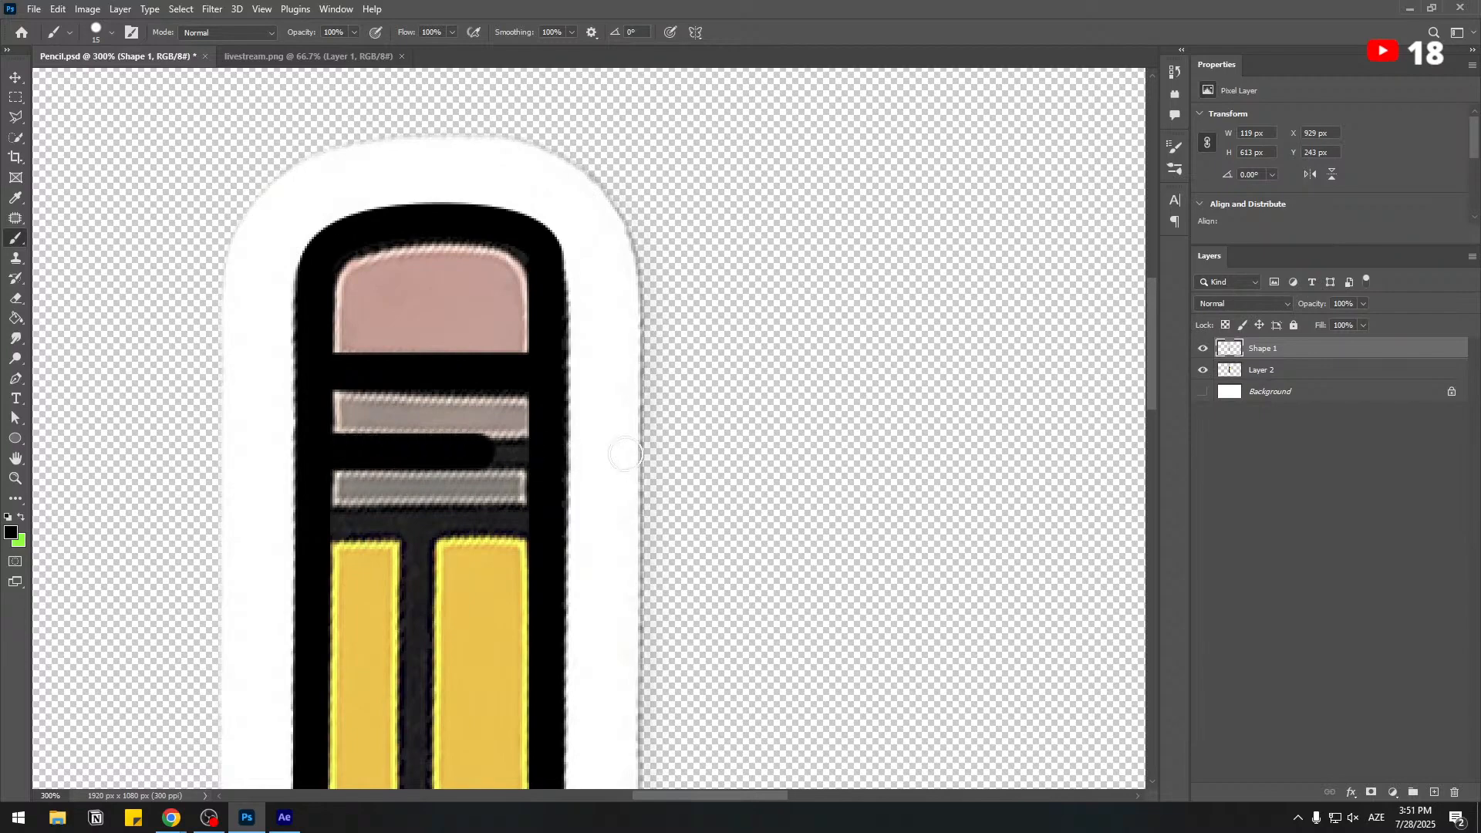
pyautogui.click(1203, 371)
pyautogui.click(1204, 371)
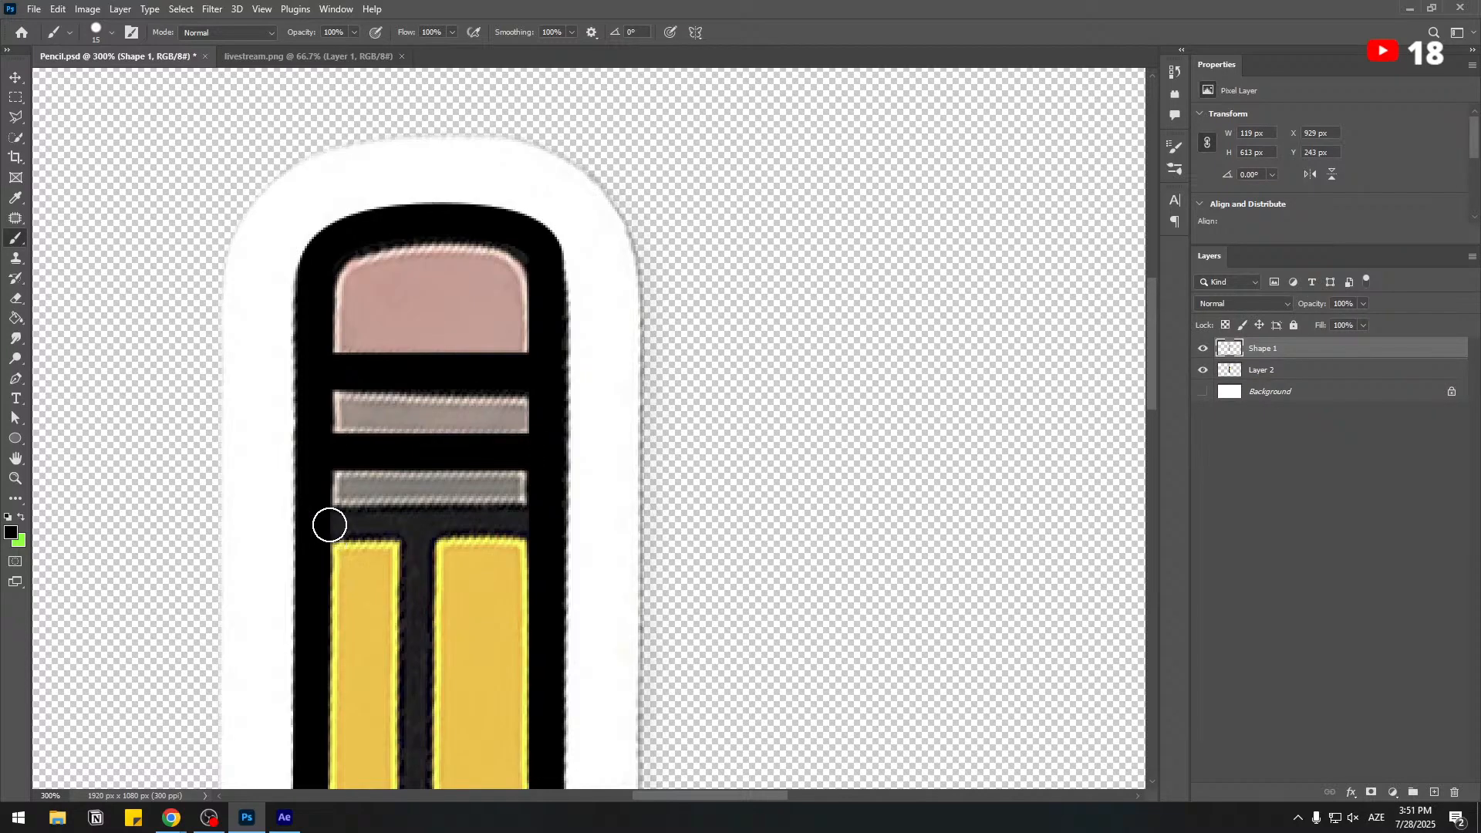
pyautogui.moveTo(329, 525)
pyautogui.mouseDown()
pyautogui.moveTo(607, 524)
pyautogui.moveTo(587, 202)
pyautogui.mouseUp()
pyautogui.click(1207, 372)
# Paint the black vertical divider between the yellow stripes and the horizontal bar above the wooden tip.
pyautogui.scroll(-1, 542, 499)
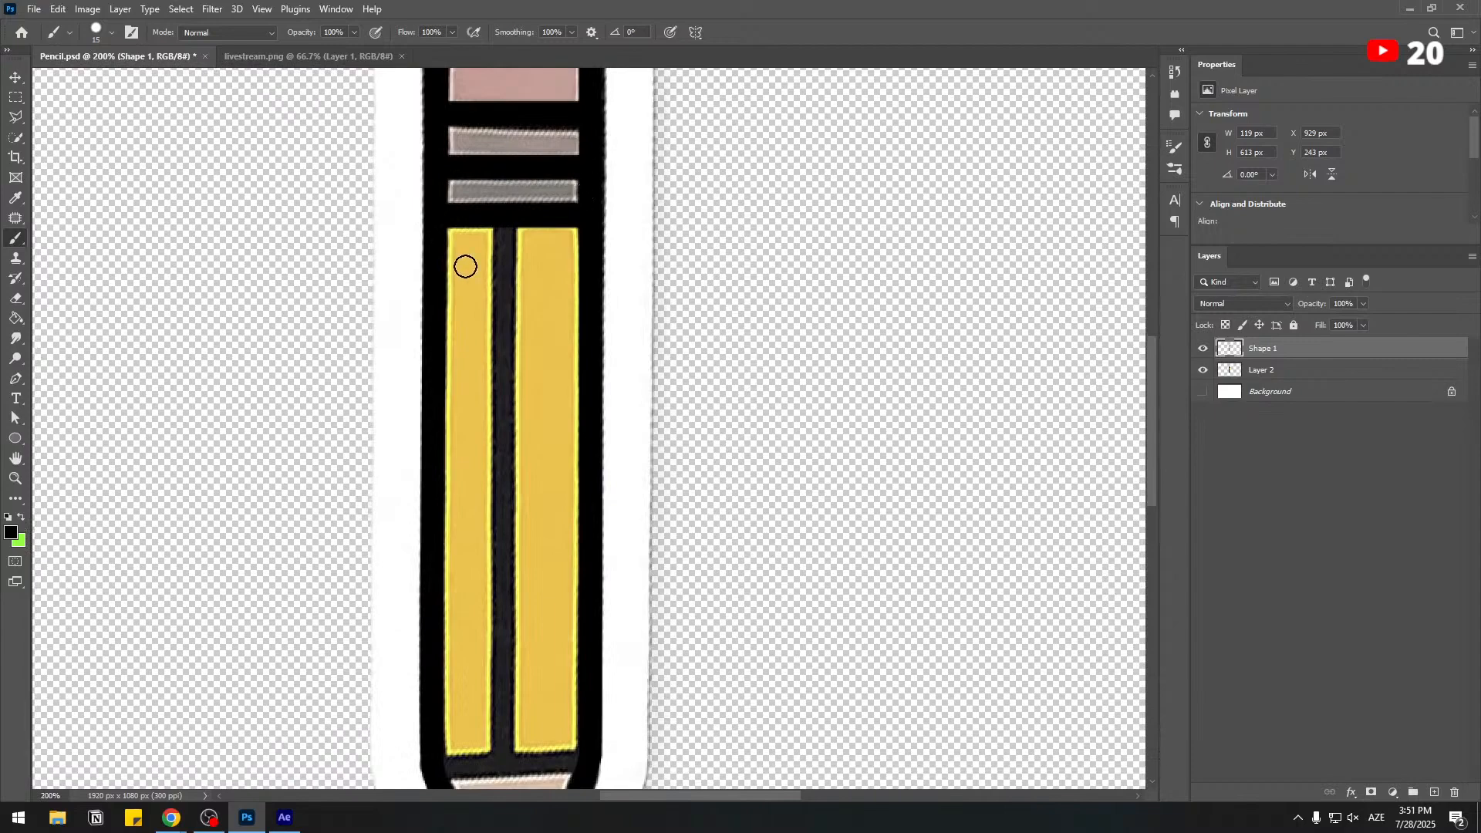
pyautogui.scroll(-2, 676, 312)
pyautogui.moveTo(502, 132); pyautogui.dragTo(528, 659)
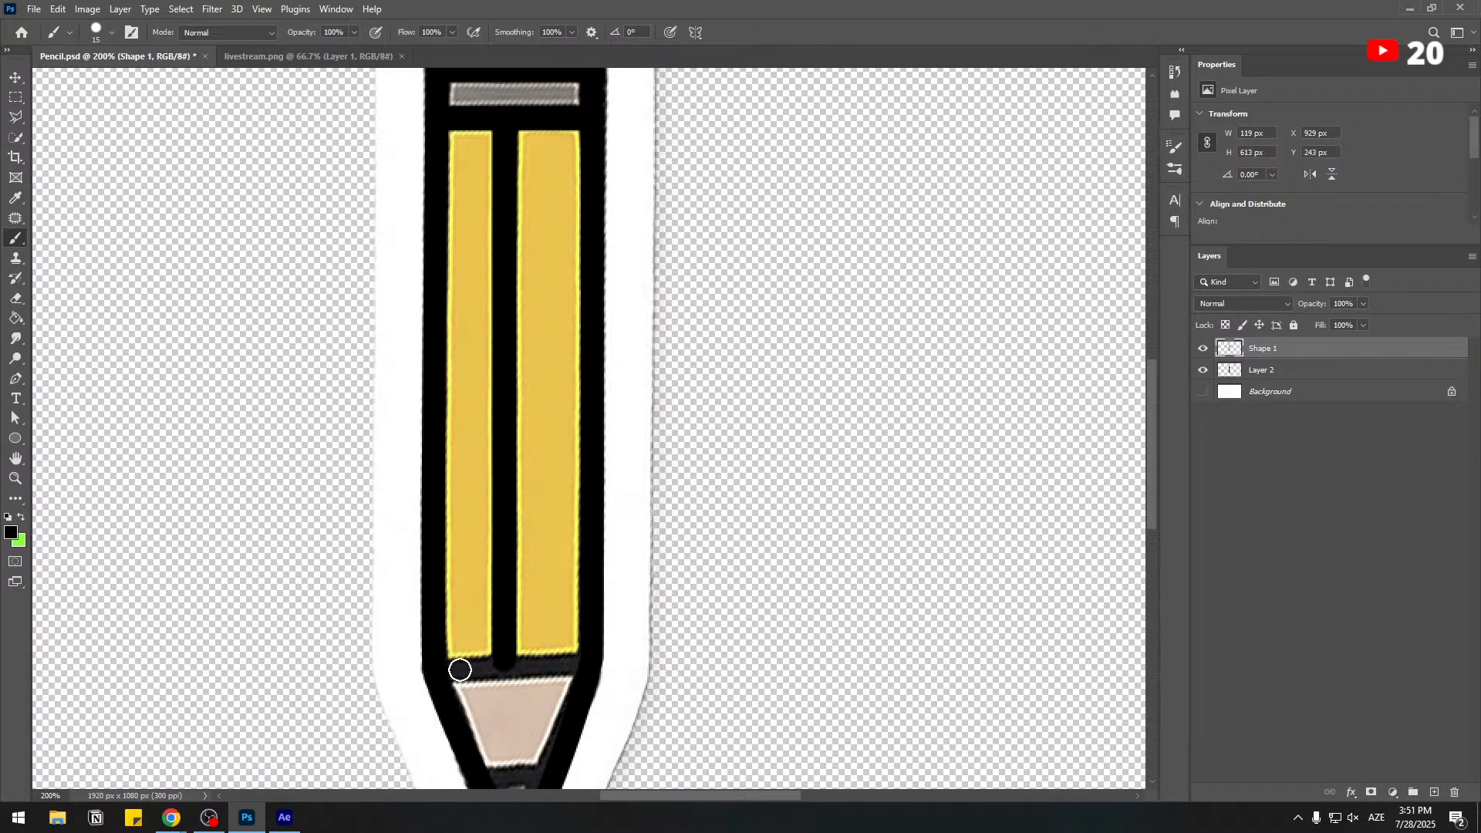
pyautogui.moveTo(459, 669); pyautogui.dragTo(601, 670)
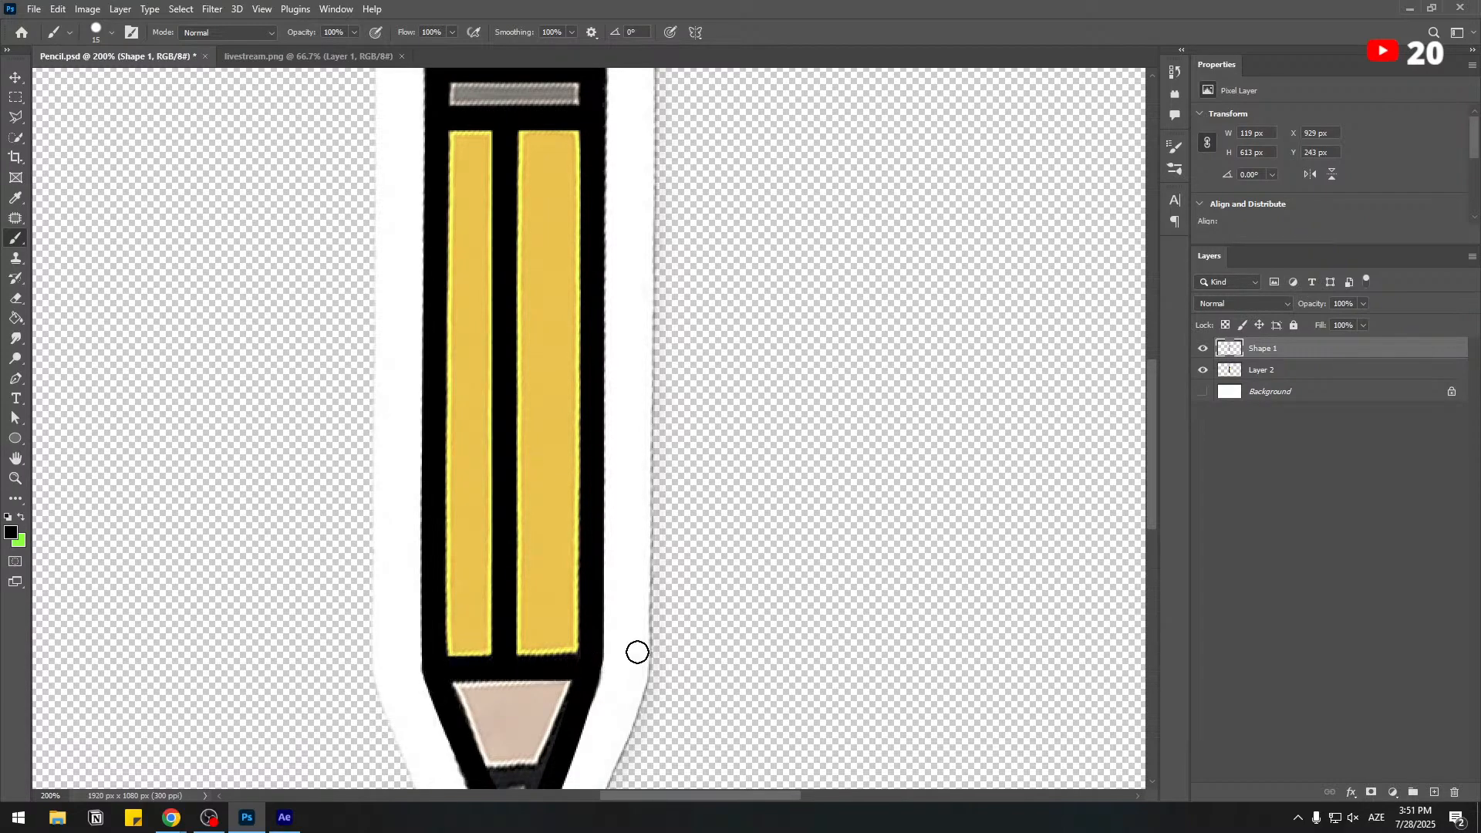
# Move the traced outline to the left of the reference pencil so both can be seen side by side.
pyautogui.click(1202, 370)
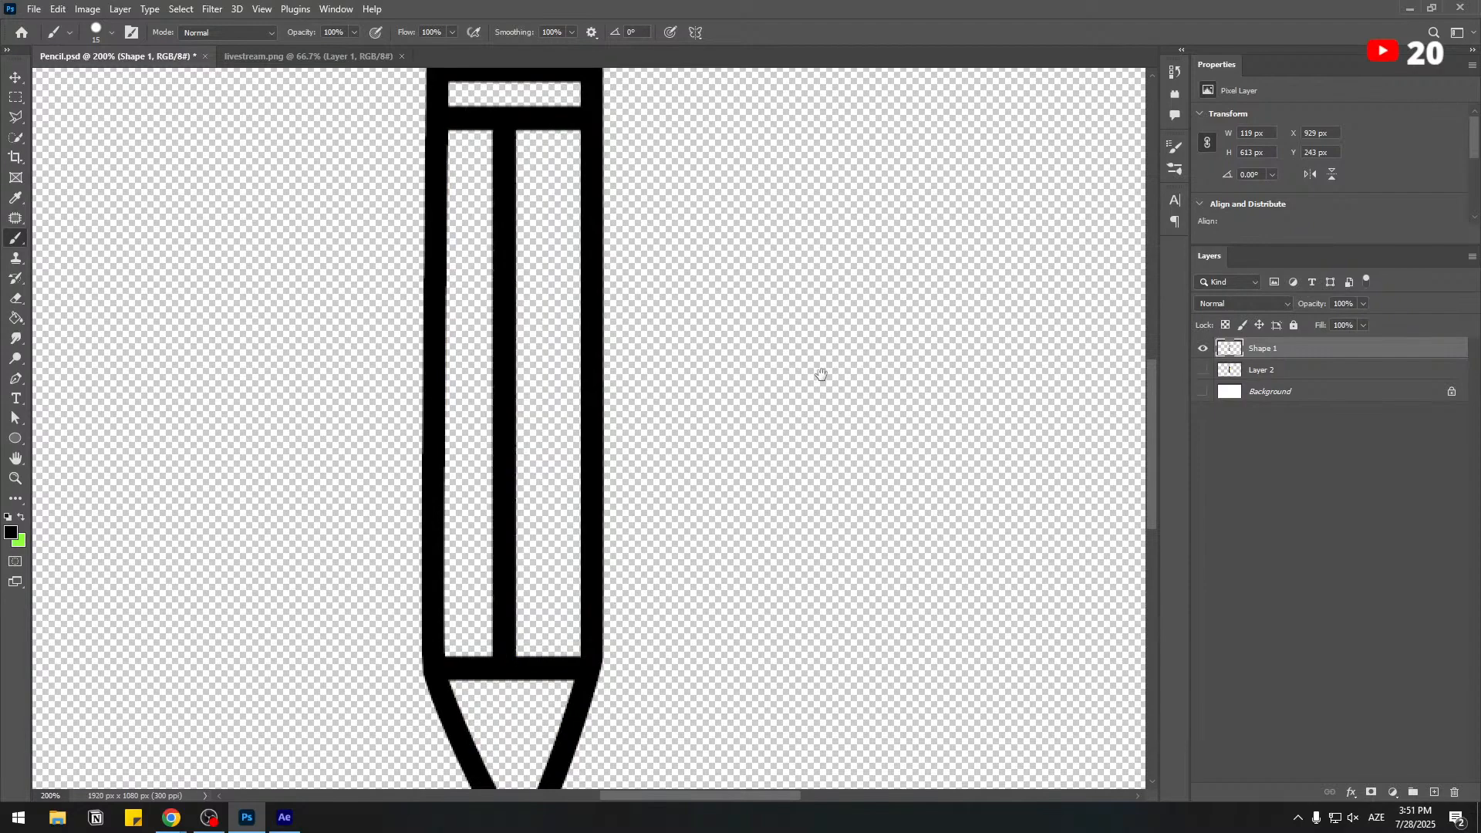
pyautogui.moveTo(821, 375); pyautogui.dragTo(800, 293)
pyautogui.hotkey('ctrl', '-')
pyautogui.press('v')
pyautogui.click(532, 365)
pyautogui.moveTo(532, 365); pyautogui.dragTo(335, 366)
pyautogui.click(1202, 371)
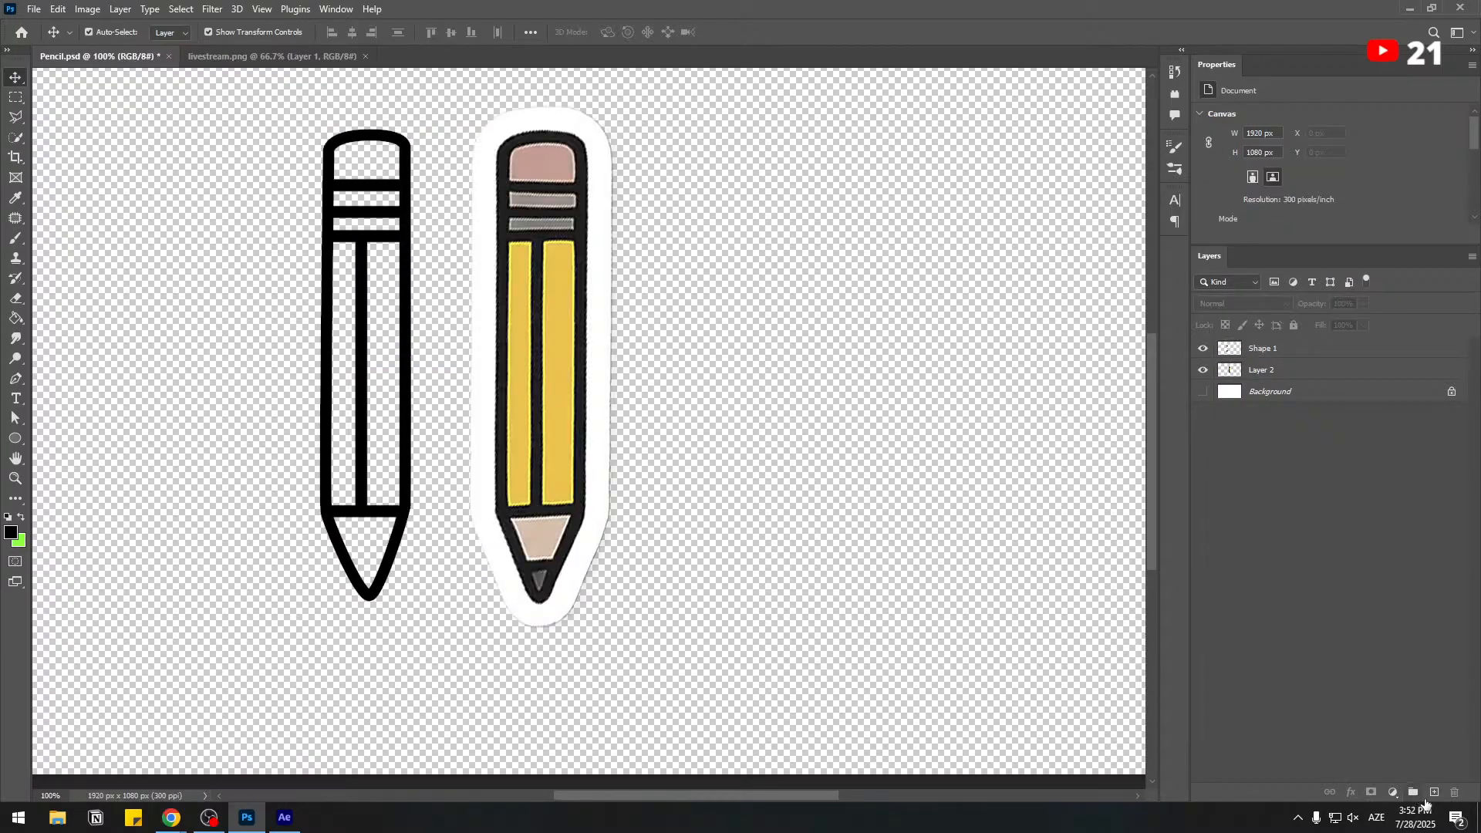
# Add a new layer and rename the Shape 1 layer pencil.
pyautogui.click(1433, 793)
pyautogui.click(1262, 373)
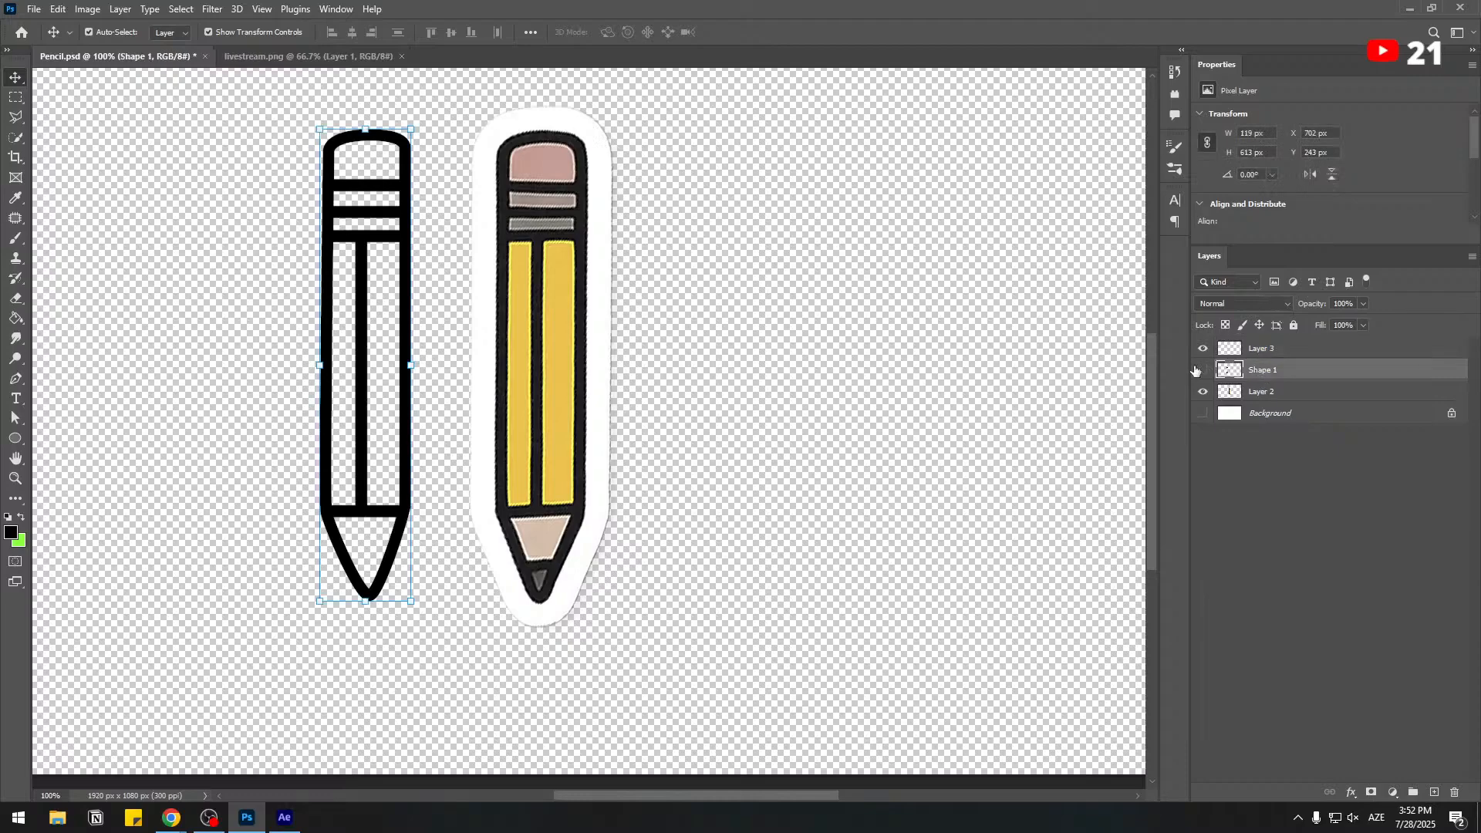
pyautogui.doubleClick(1261, 371)
pyautogui.write('pencil')
pyautogui.press('Return')
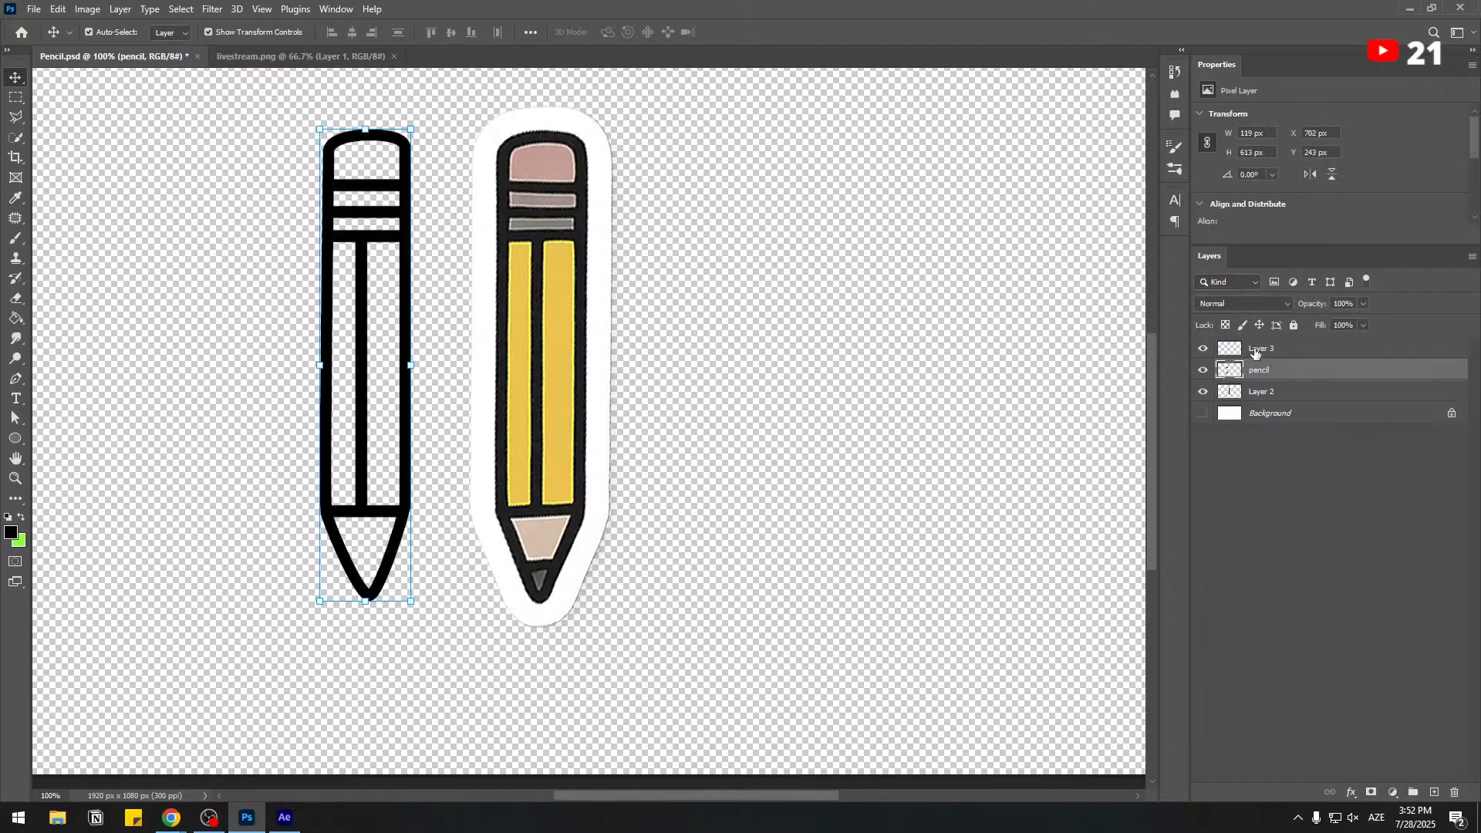
# Rename the new empty layer color and move it beneath the pencil layer.
pyautogui.click(1256, 351)
pyautogui.doubleClick(1260, 347)
pyautogui.write('color')
pyautogui.press('Return')
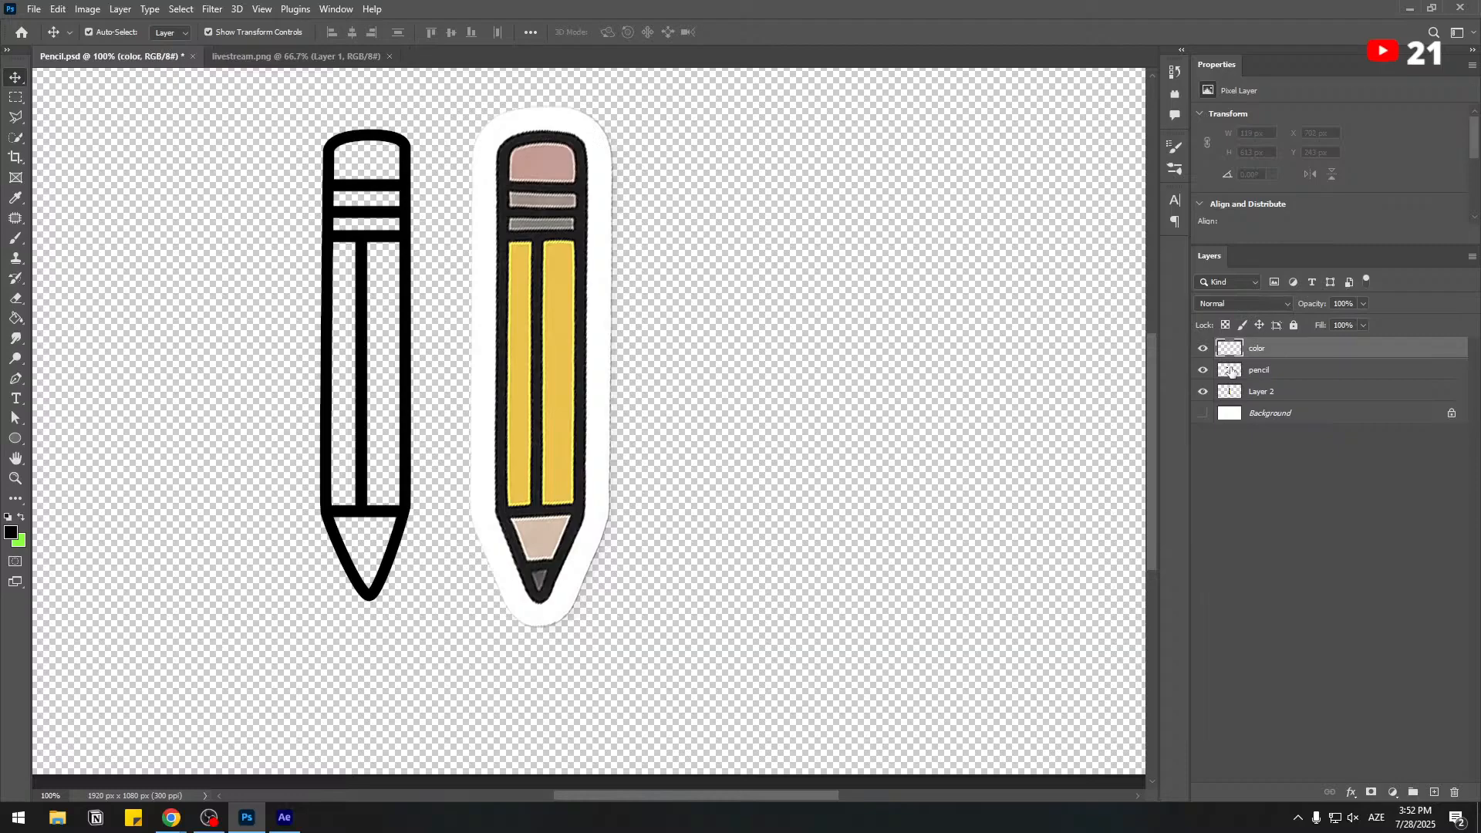
pyautogui.moveTo(1271, 346); pyautogui.dragTo(1271, 382)
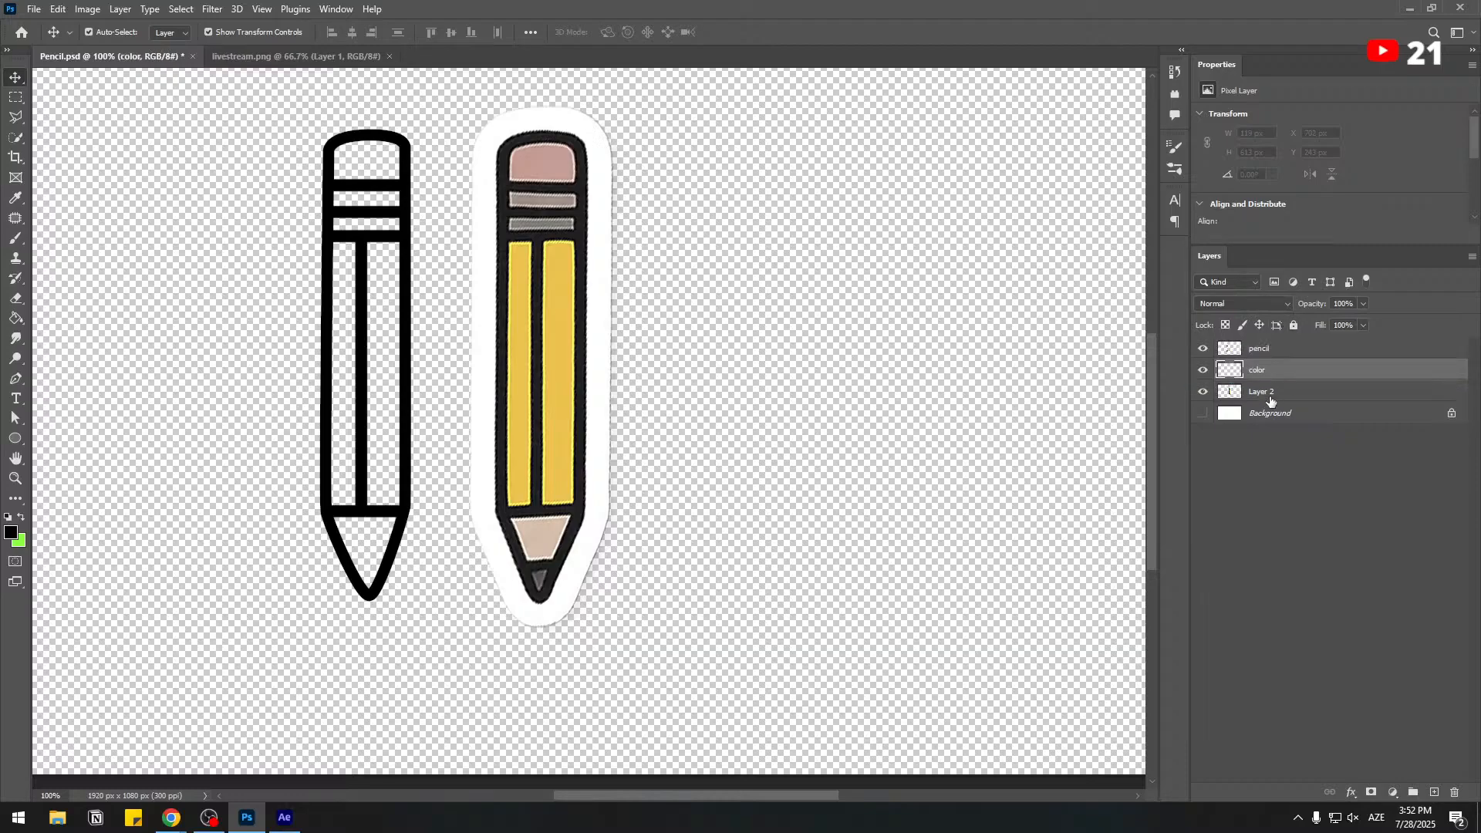
# Fill both long body stripes of the traced pencil on the color layer with yellow sampled from the reference, using an enlarged hard round brush.
pyautogui.click(17, 238)
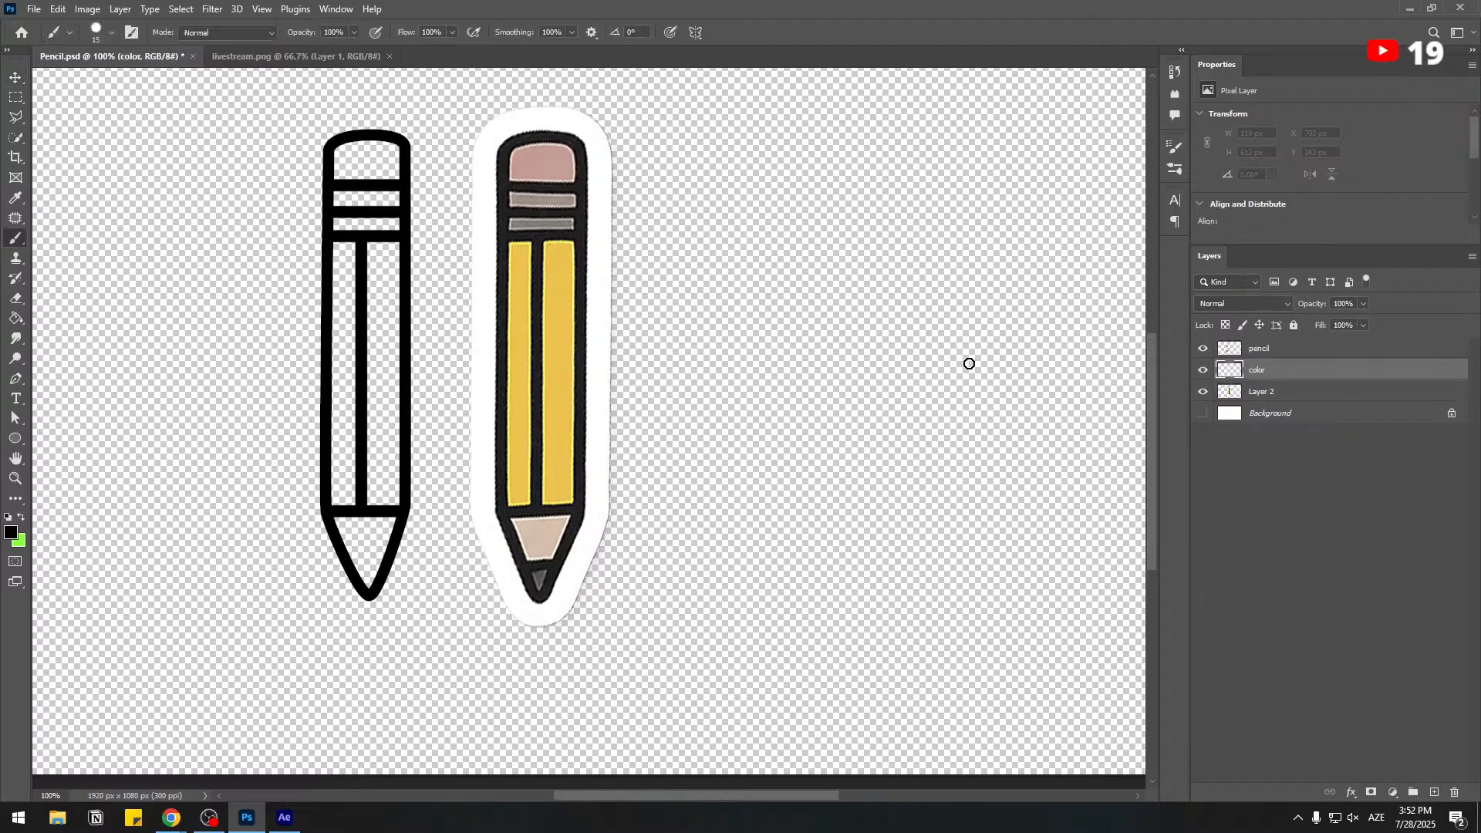
pyautogui.keyDown('alt'); pyautogui.click(559, 274); pyautogui.keyUp('alt')
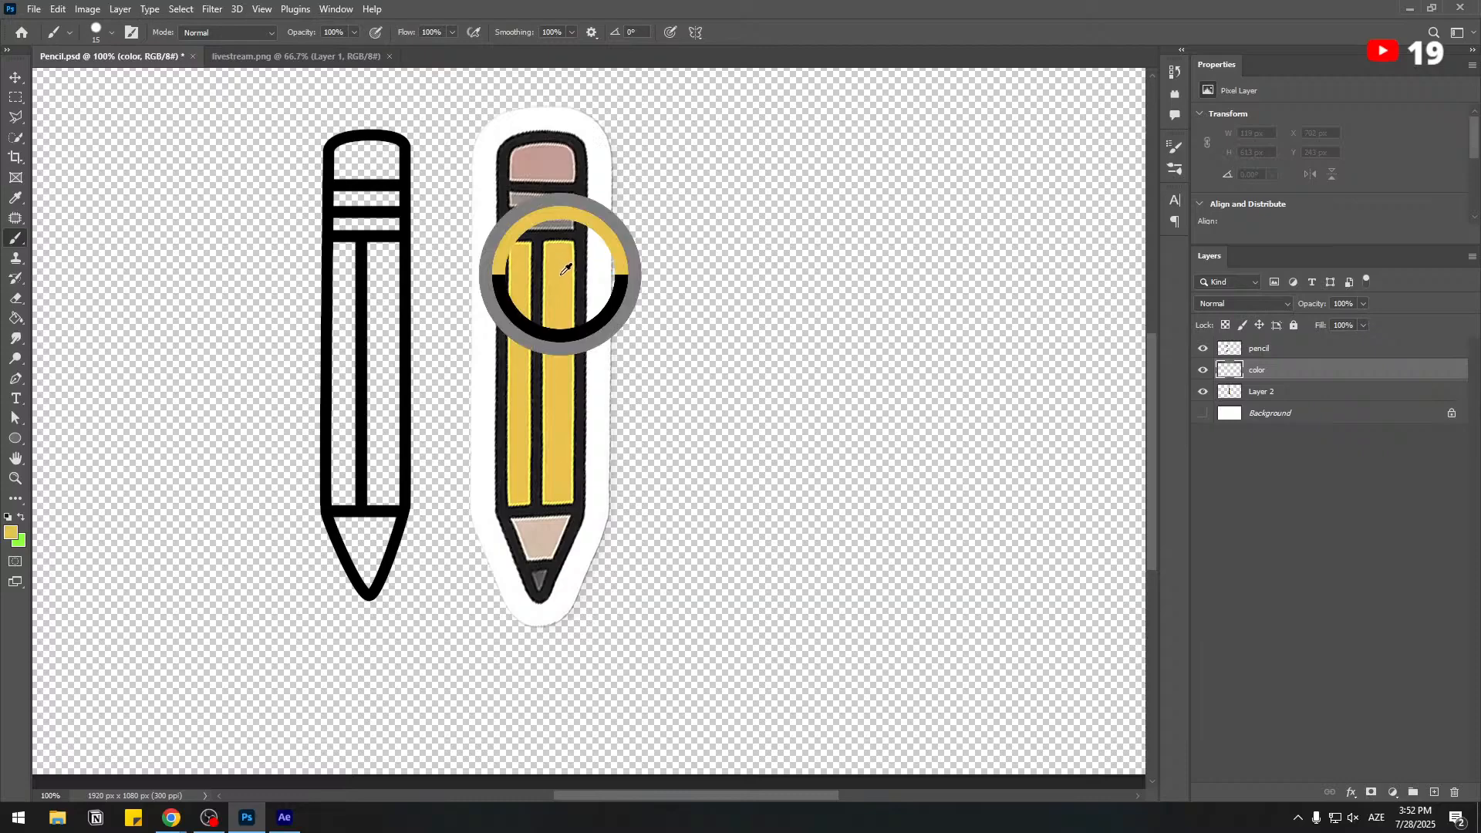
pyautogui.rightClick(432, 273)
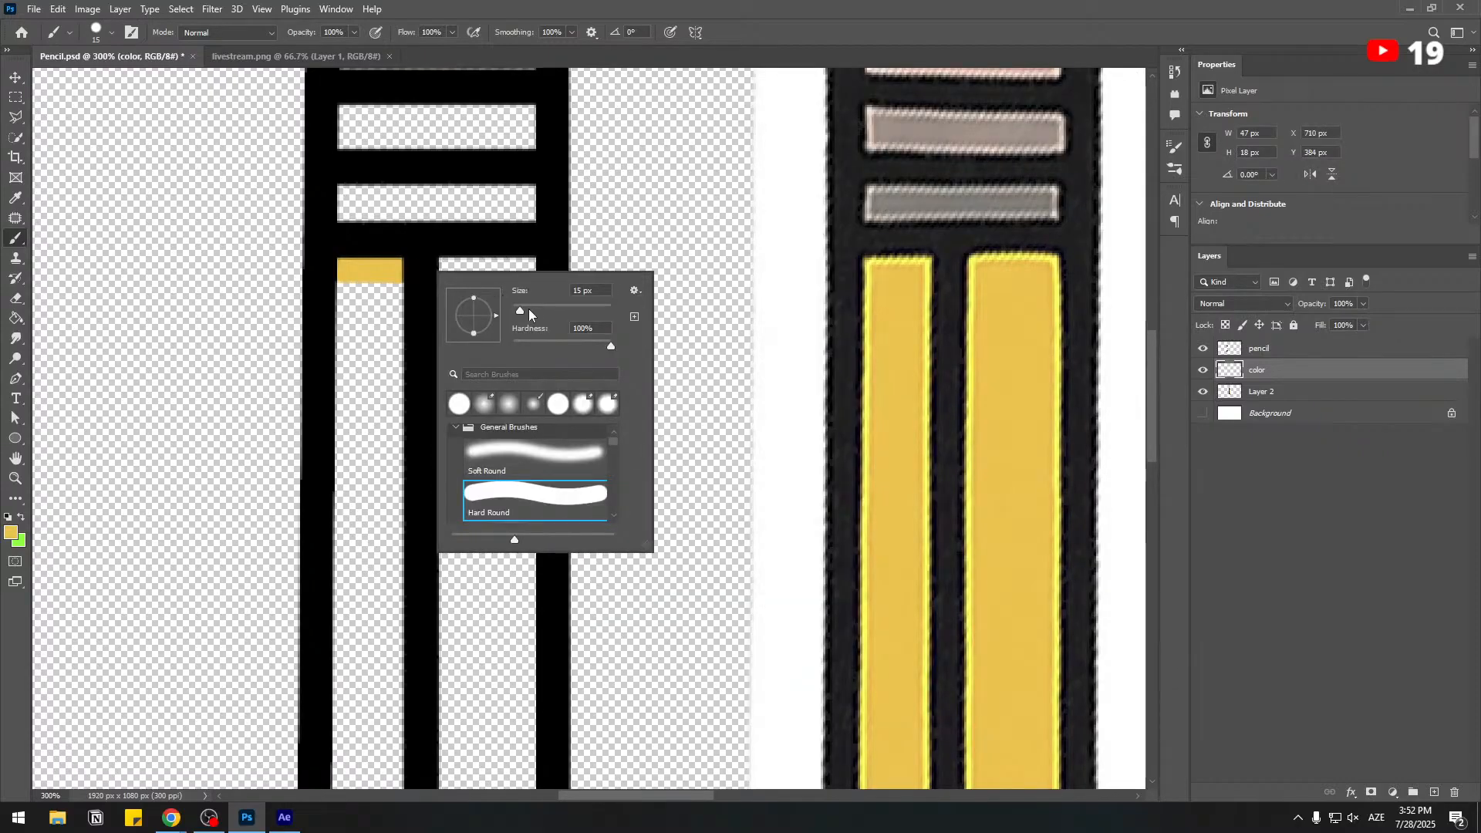
pyautogui.moveTo(529, 308); pyautogui.dragTo(534, 312)
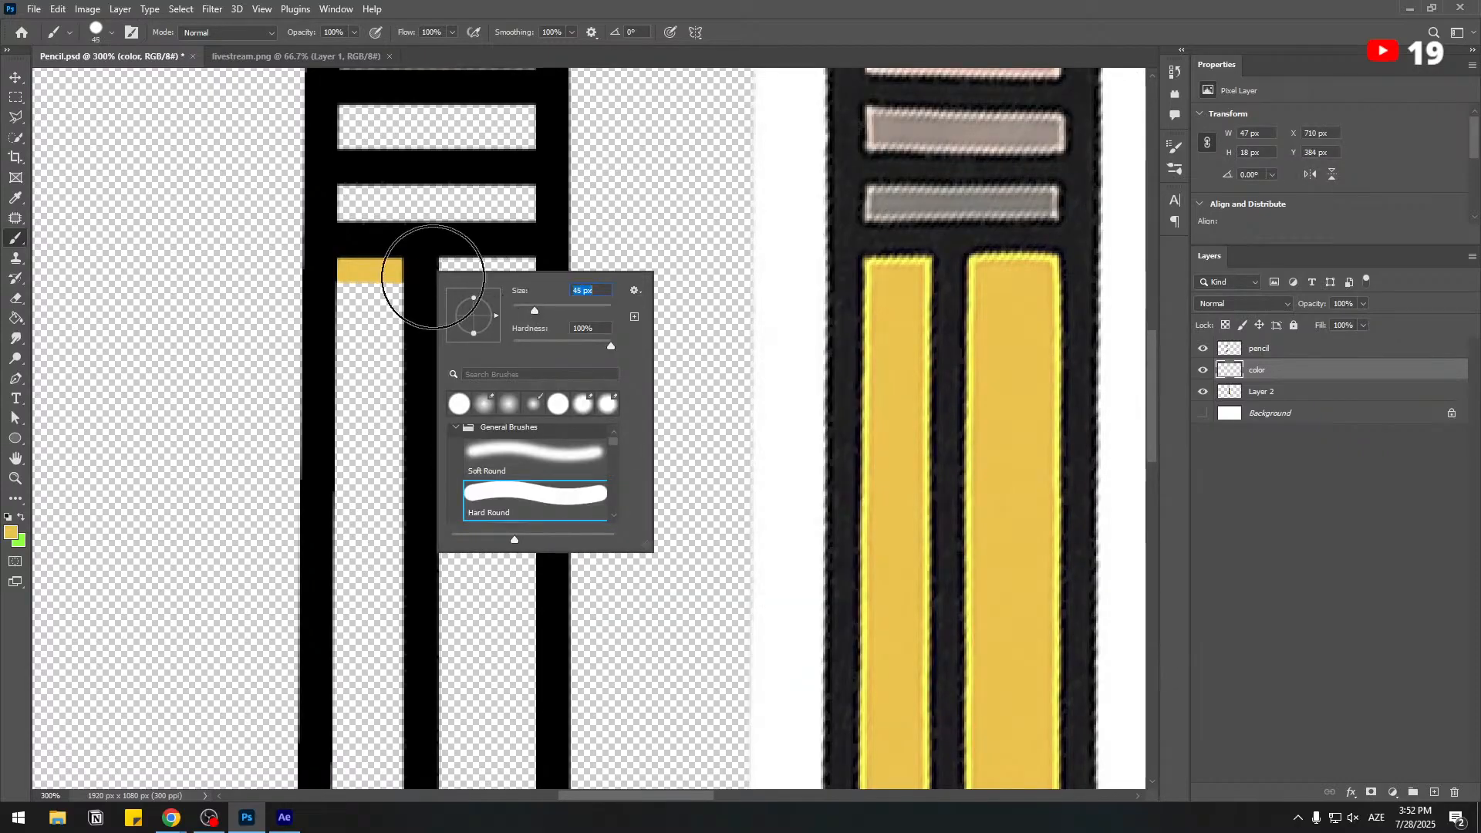
pyautogui.moveTo(423, 272)
pyautogui.mouseDown()
pyautogui.moveTo(423, 308)
pyautogui.moveTo(489, 400)
pyautogui.moveTo(511, 387)
pyautogui.mouseUp()
pyautogui.moveTo(370, 304); pyautogui.dragTo(375, 636)
pyautogui.scroll(-1, 432, 640)
pyautogui.moveTo(433, 648); pyautogui.dragTo(468, 392)
pyautogui.moveTo(424, 293); pyautogui.dragTo(422, 610)
pyautogui.moveTo(519, 334)
pyautogui.mouseDown()
pyautogui.moveTo(489, 562)
pyautogui.moveTo(491, 643)
pyautogui.moveTo(509, 630)
pyautogui.moveTo(419, 637)
pyautogui.moveTo(557, 620)
pyautogui.moveTo(439, 651)
pyautogui.mouseUp()
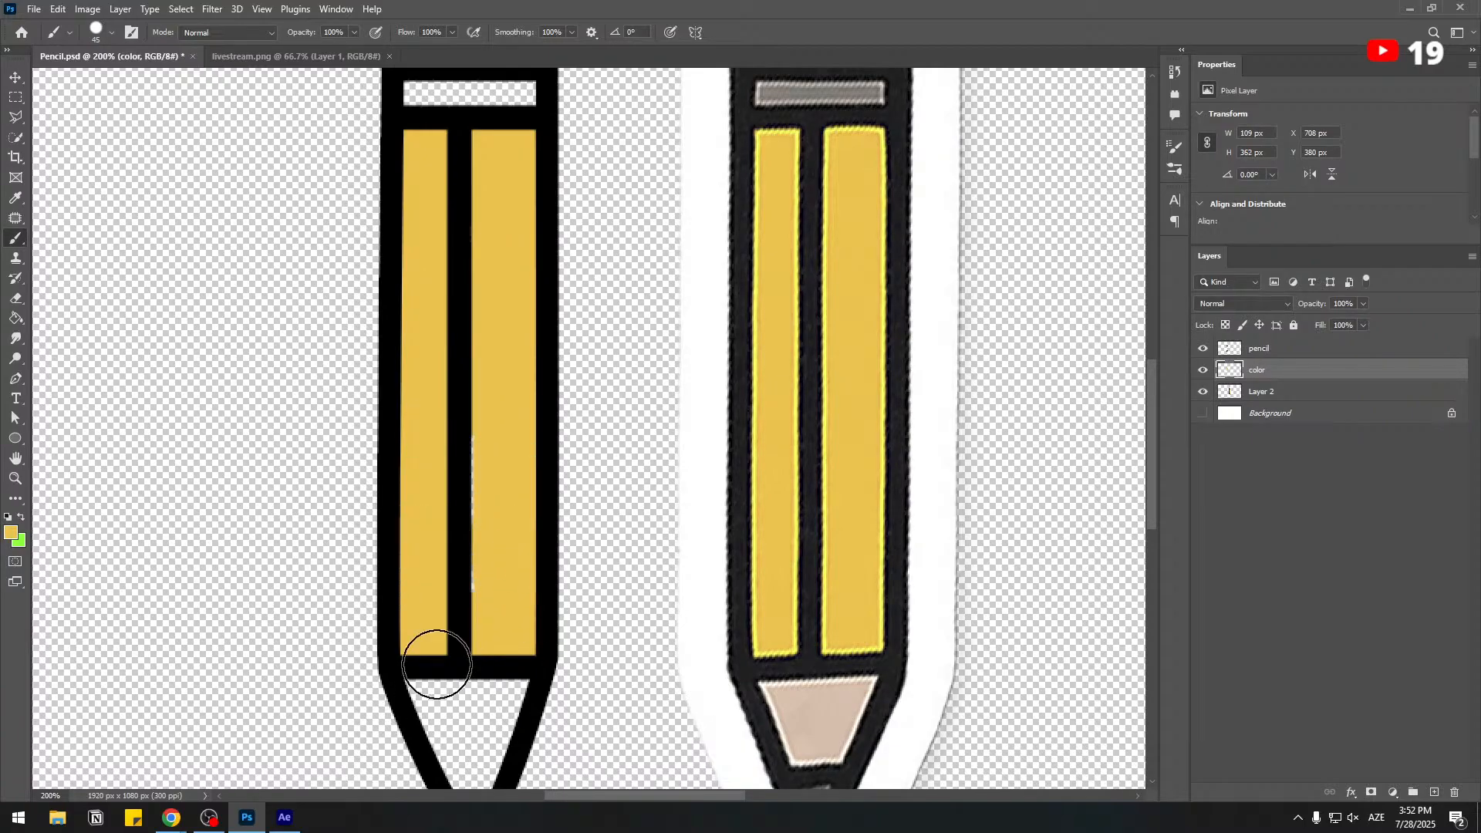
# Fill the traced pencil's eraser with bright red using a 29 px brush.
pyautogui.scroll(3, 651, 308)
pyautogui.keyDown('alt'); pyautogui.click(764, 195); pyautogui.keyUp('alt')
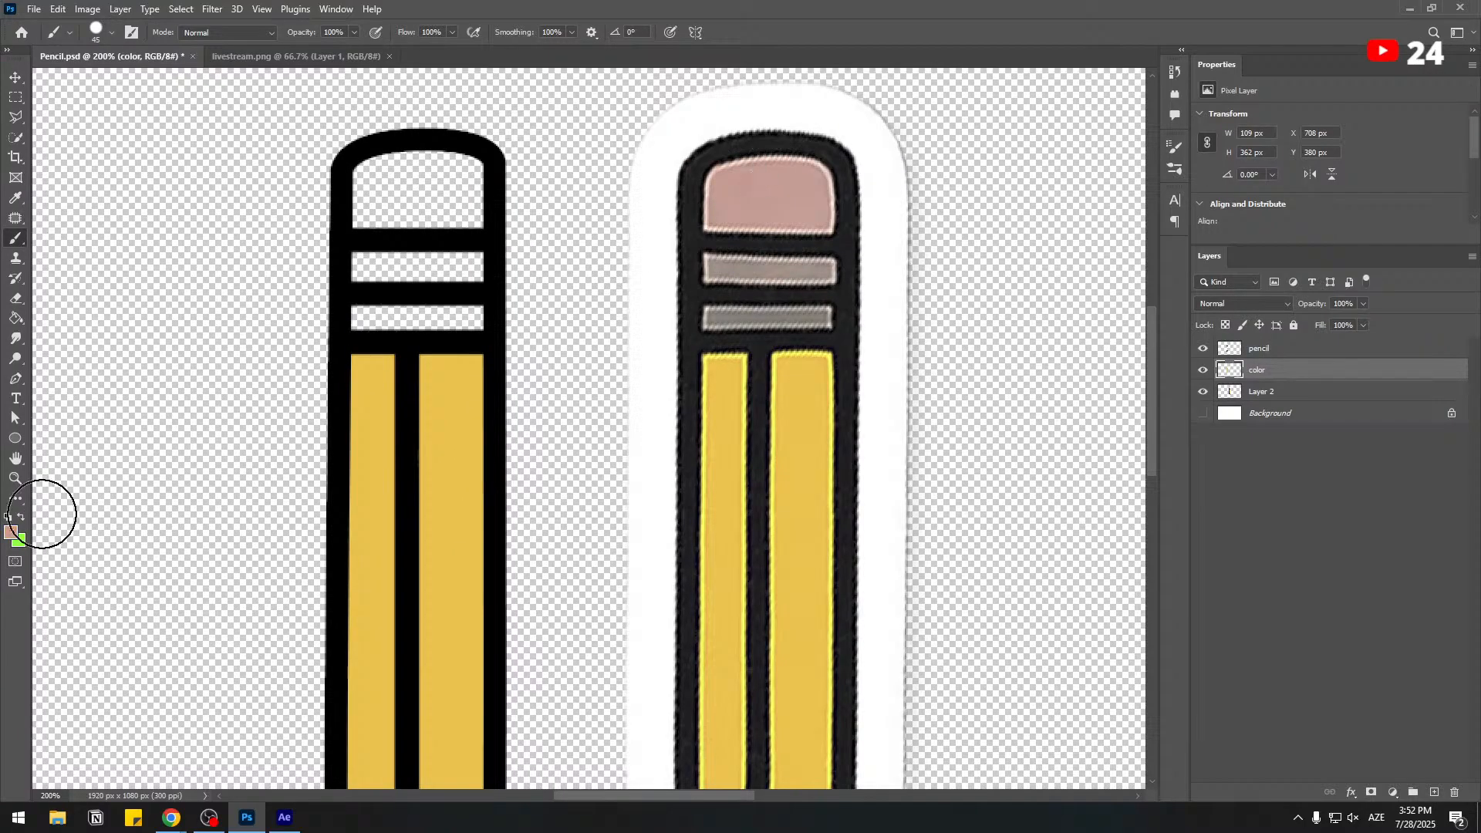
pyautogui.click(11, 532)
pyautogui.click(1145, 443)
pyautogui.moveTo(1209, 618); pyautogui.dragTo(1219, 428)
pyautogui.click(1349, 420)
pyautogui.rightClick(359, 182)
pyautogui.moveTo(359, 182)
pyautogui.mouseDown()
pyautogui.moveTo(506, 158)
pyautogui.moveTo(358, 203)
pyautogui.moveTo(531, 198)
pyautogui.moveTo(463, 173)
pyautogui.moveTo(354, 218)
pyautogui.mouseUp()
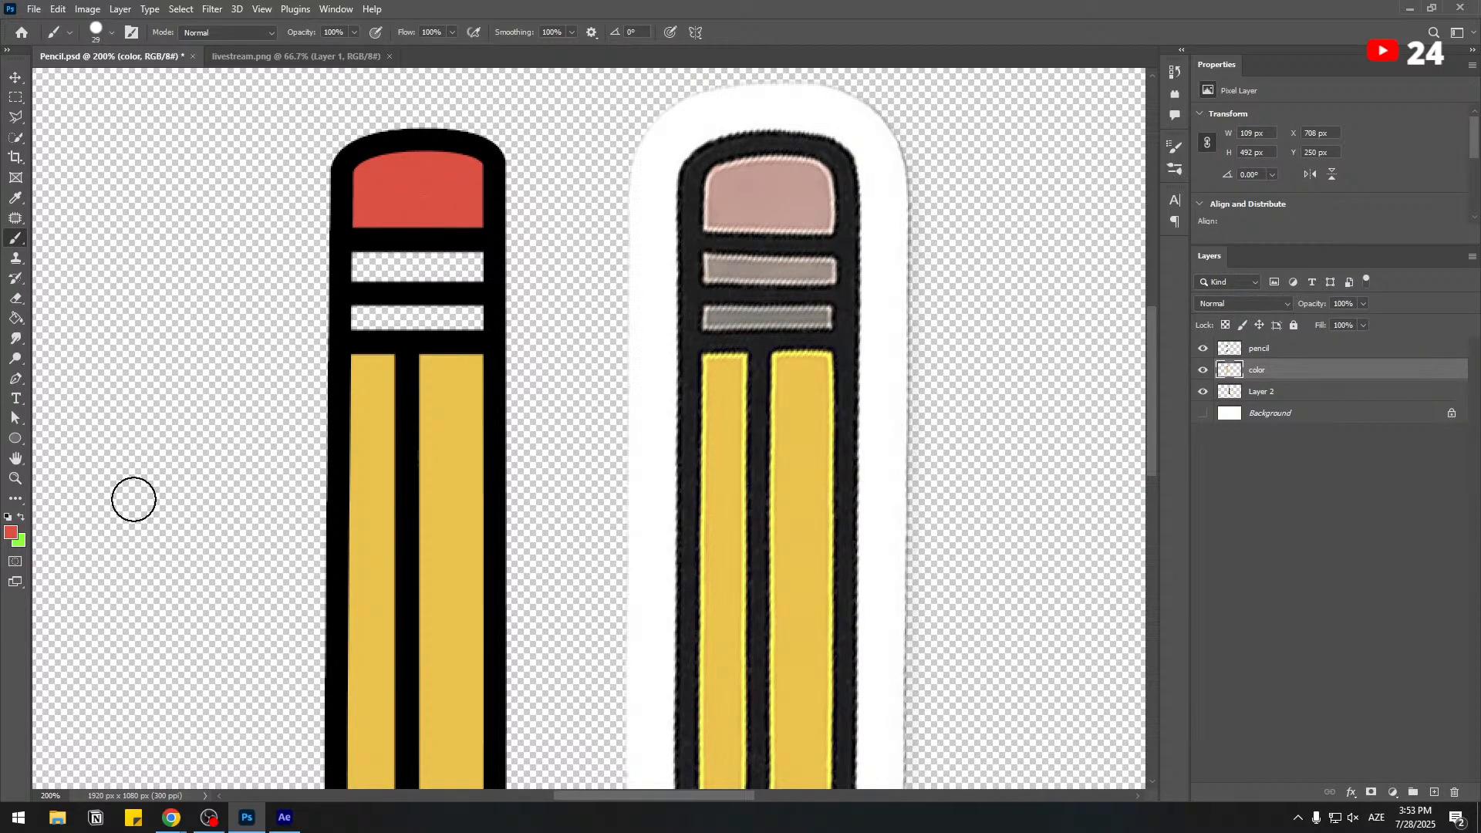
# Shade the upper and right edges of the red eraser with darker red #da3928 using a 15 px brush.
pyautogui.click(11, 532)
pyautogui.click(1157, 452)
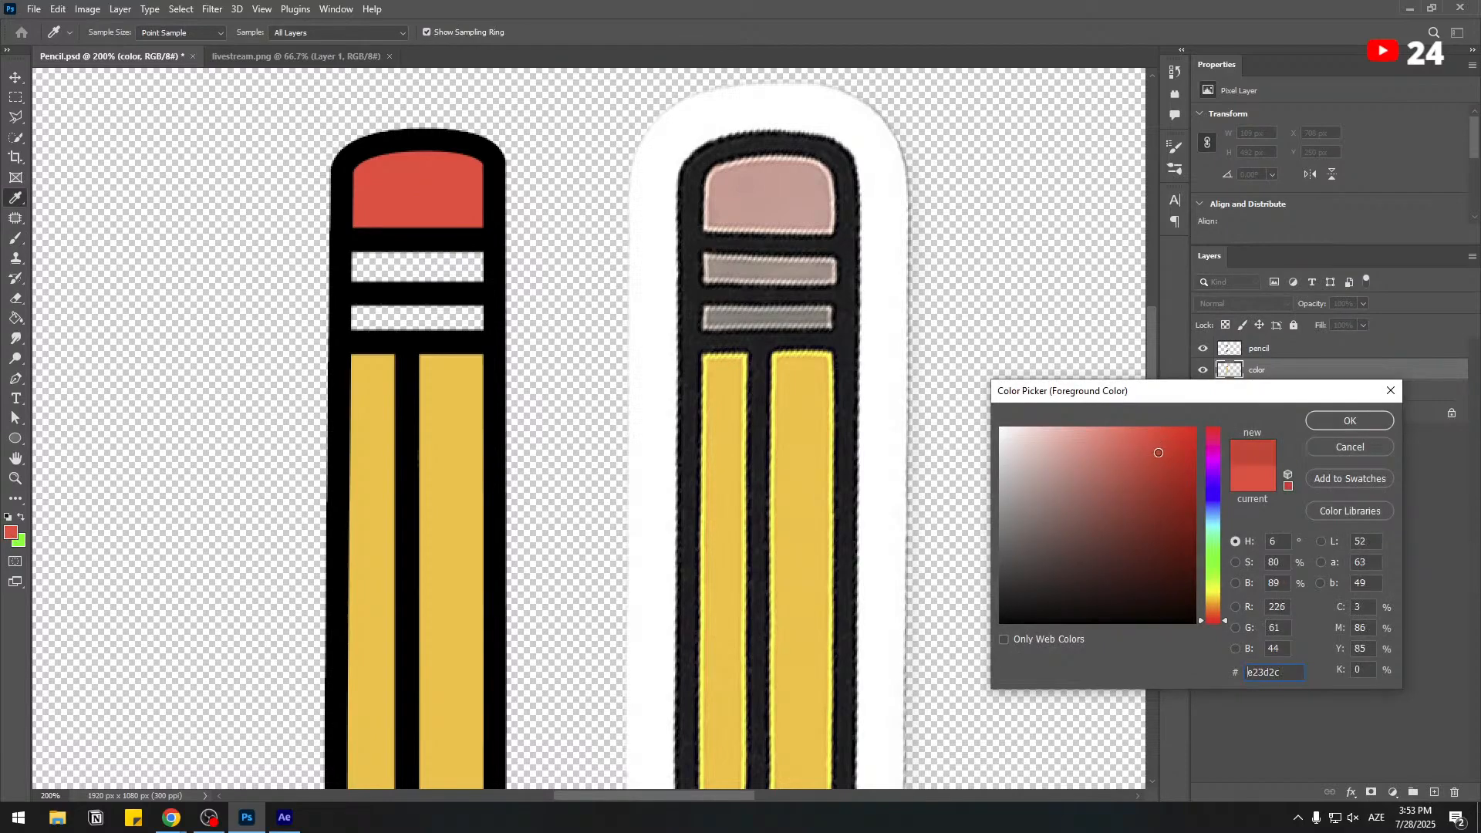
pyautogui.click(1349, 421)
pyautogui.rightClick(628, 301)
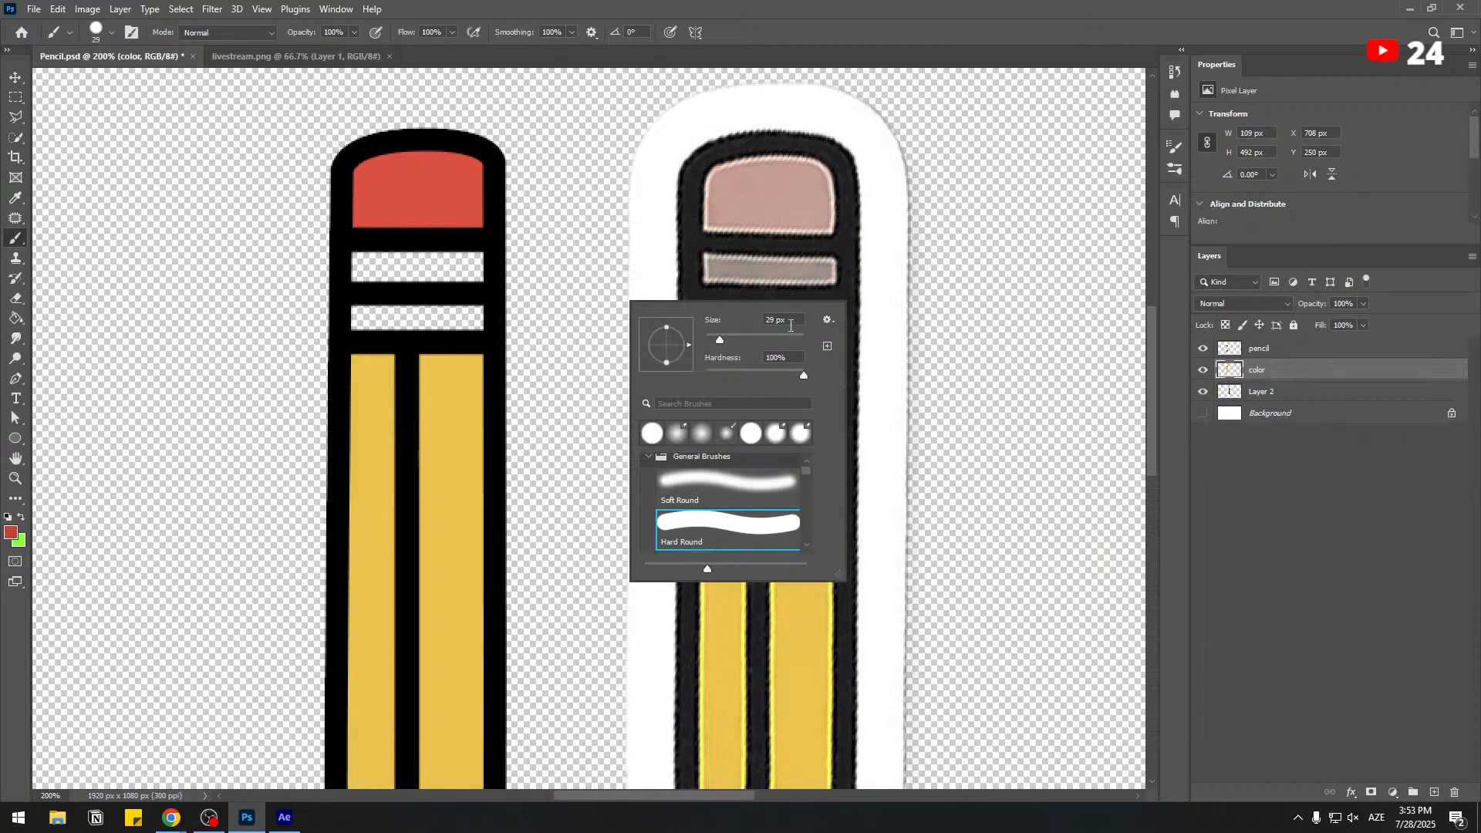
pyautogui.moveTo(716, 340); pyautogui.dragTo(711, 340)
pyautogui.moveTo(357, 170)
pyautogui.mouseDown()
pyautogui.moveTo(414, 145)
pyautogui.moveTo(519, 158)
pyautogui.moveTo(544, 183)
pyautogui.moveTo(538, 206)
pyautogui.moveTo(487, 186)
pyautogui.moveTo(479, 155)
pyautogui.moveTo(476, 225)
pyautogui.mouseUp()
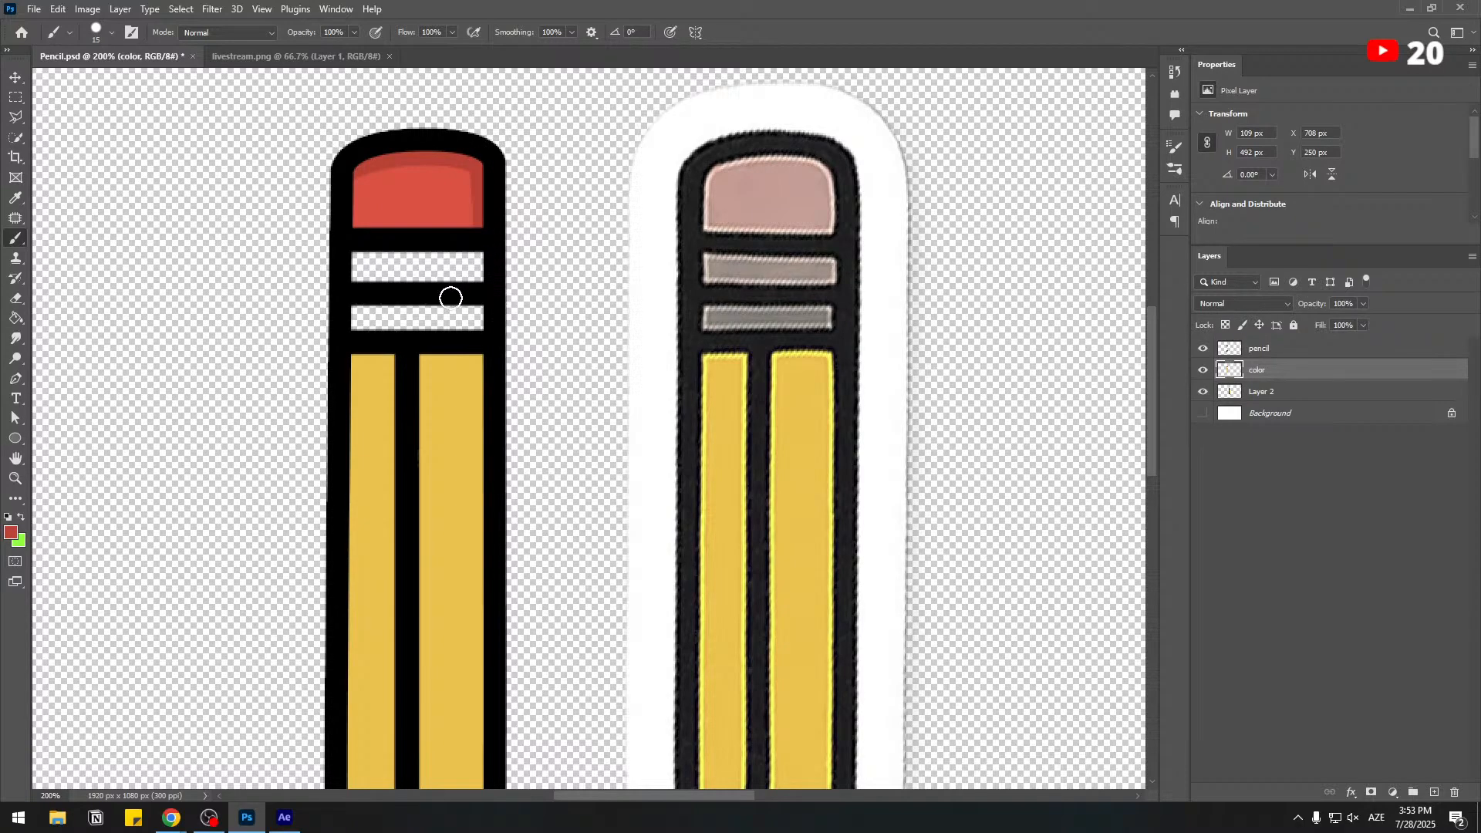
# Fill the upper band below the eraser with light green #96d265.
pyautogui.click(11, 534)
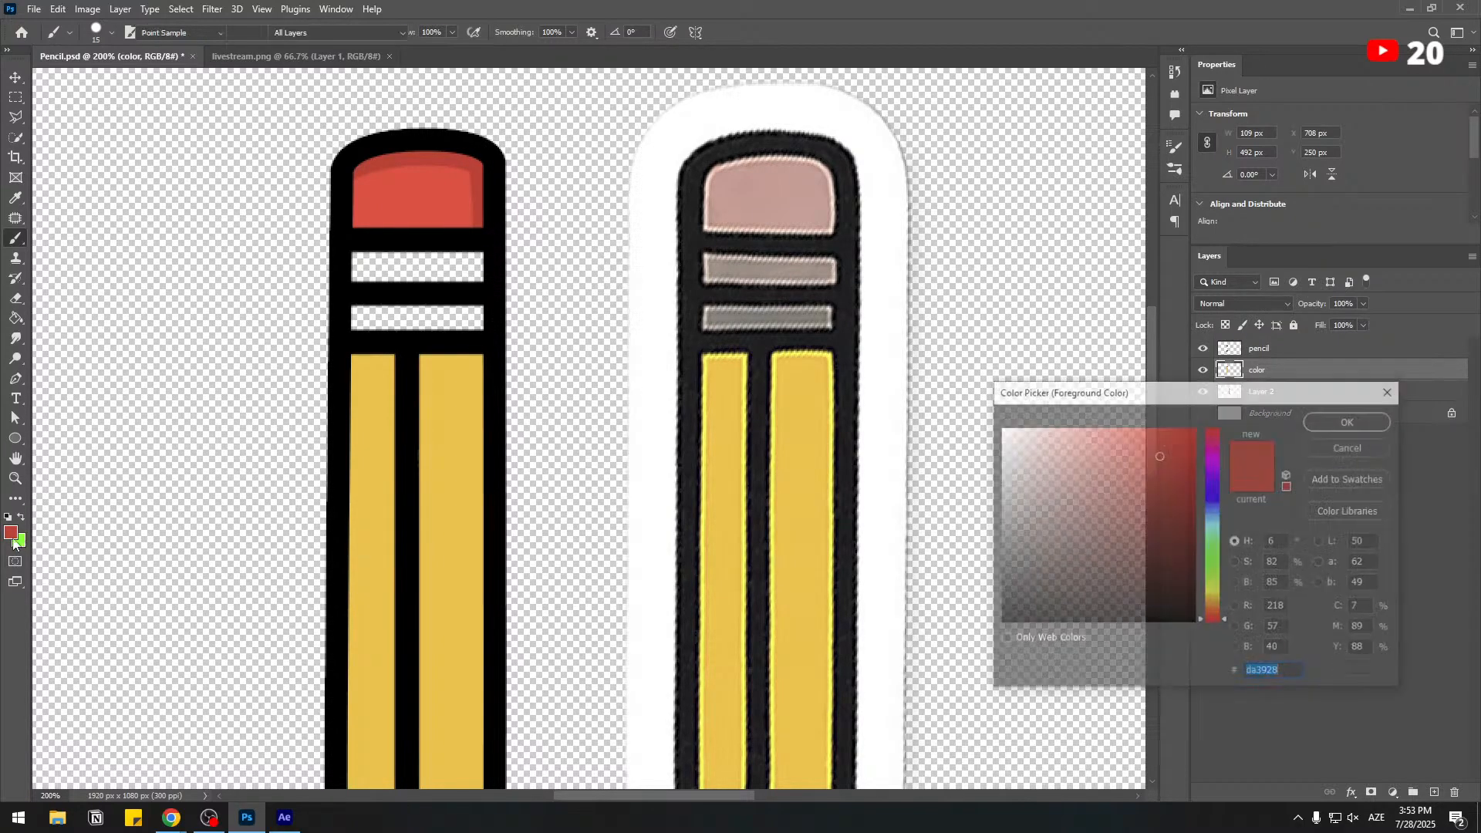
pyautogui.click(1215, 575)
pyautogui.moveTo(1149, 443); pyautogui.dragTo(1102, 461)
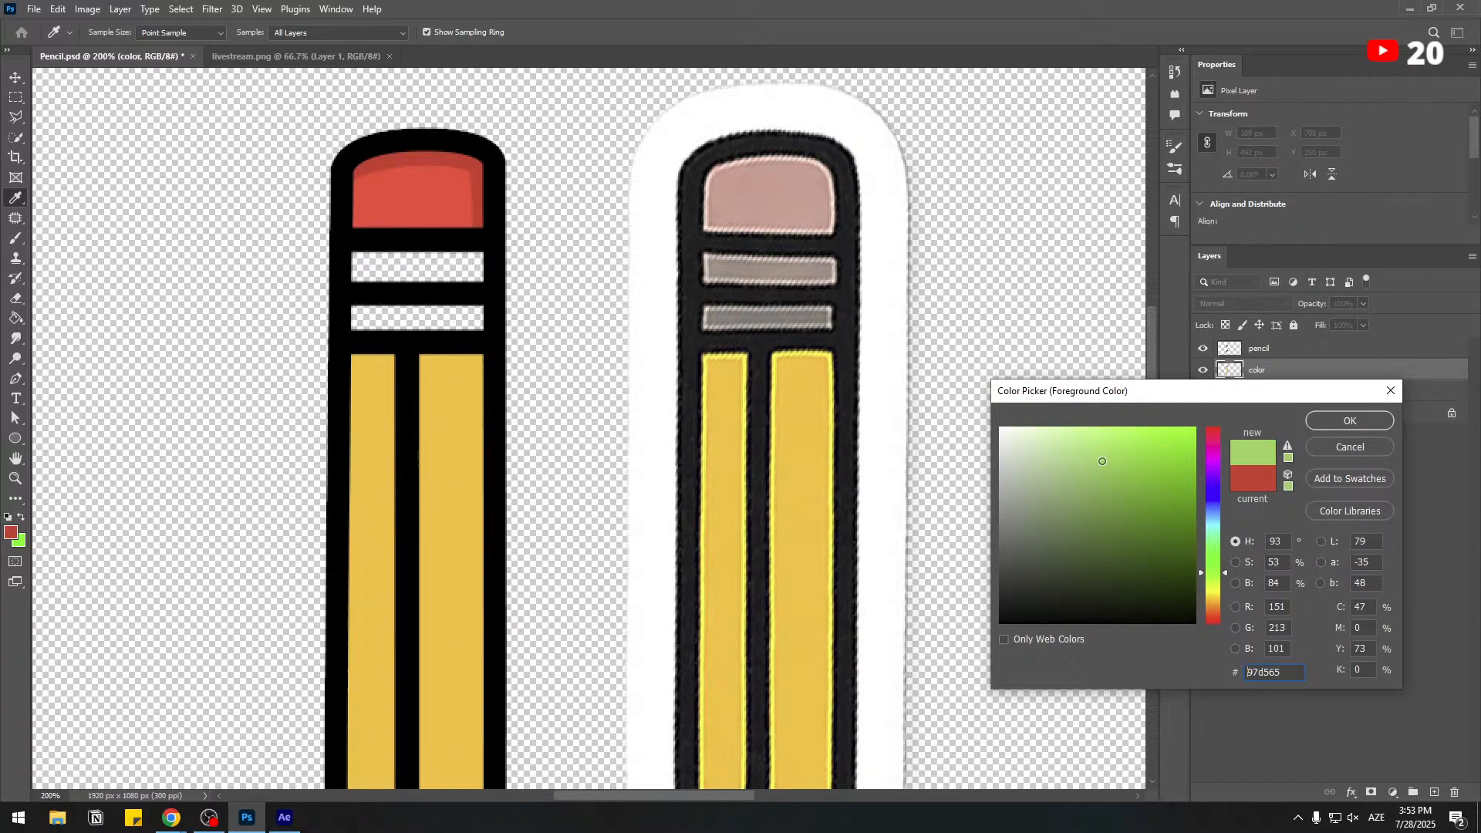
pyautogui.click(1348, 420)
pyautogui.moveTo(352, 256)
pyautogui.mouseDown()
pyautogui.moveTo(472, 262)
pyautogui.moveTo(359, 275)
pyautogui.moveTo(474, 277)
pyautogui.mouseUp()
pyautogui.click(475, 272)
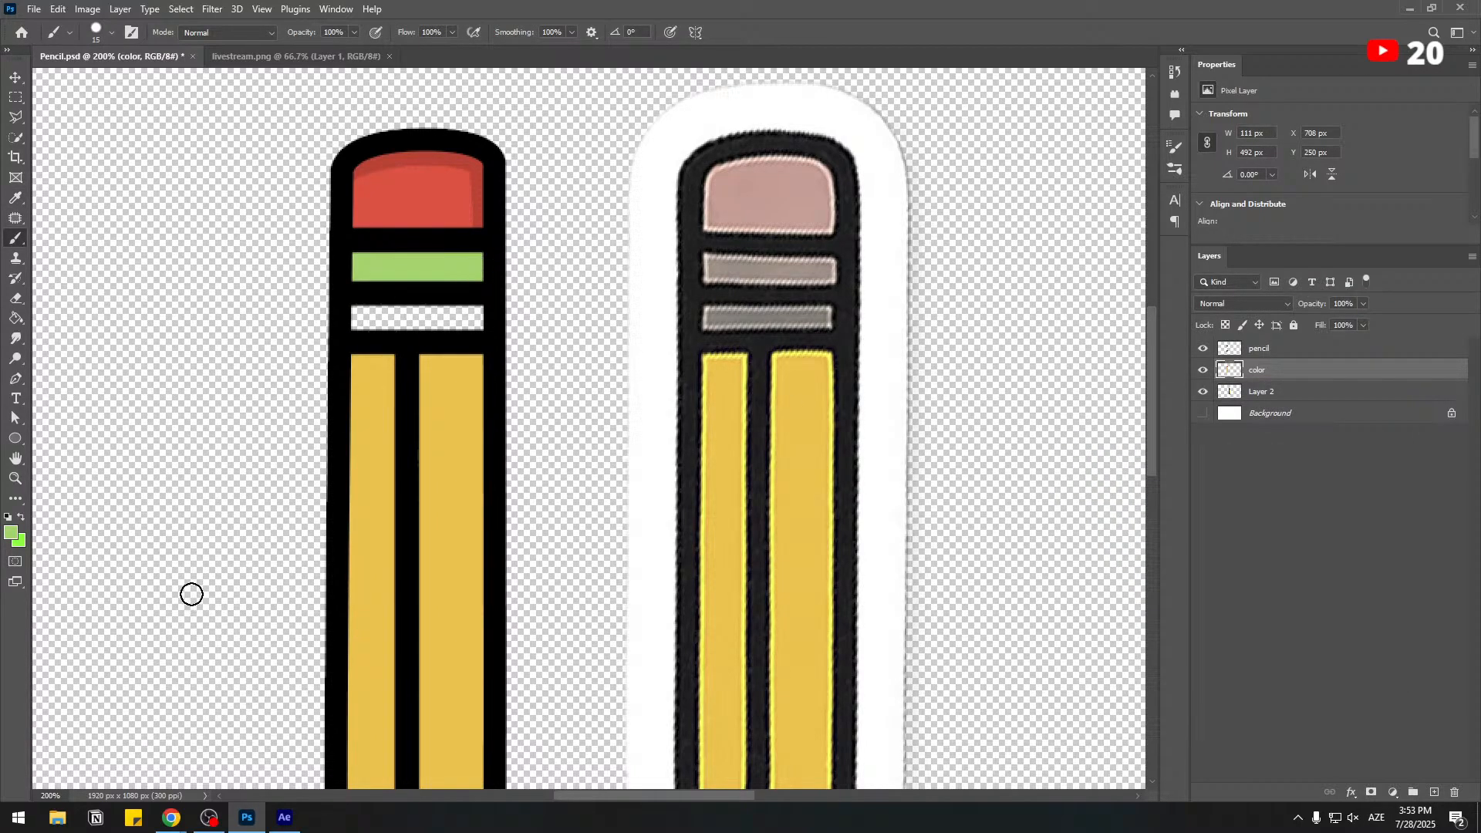
# Shade the upper half of the green band with darker green #70ac3f.
pyautogui.click(11, 532)
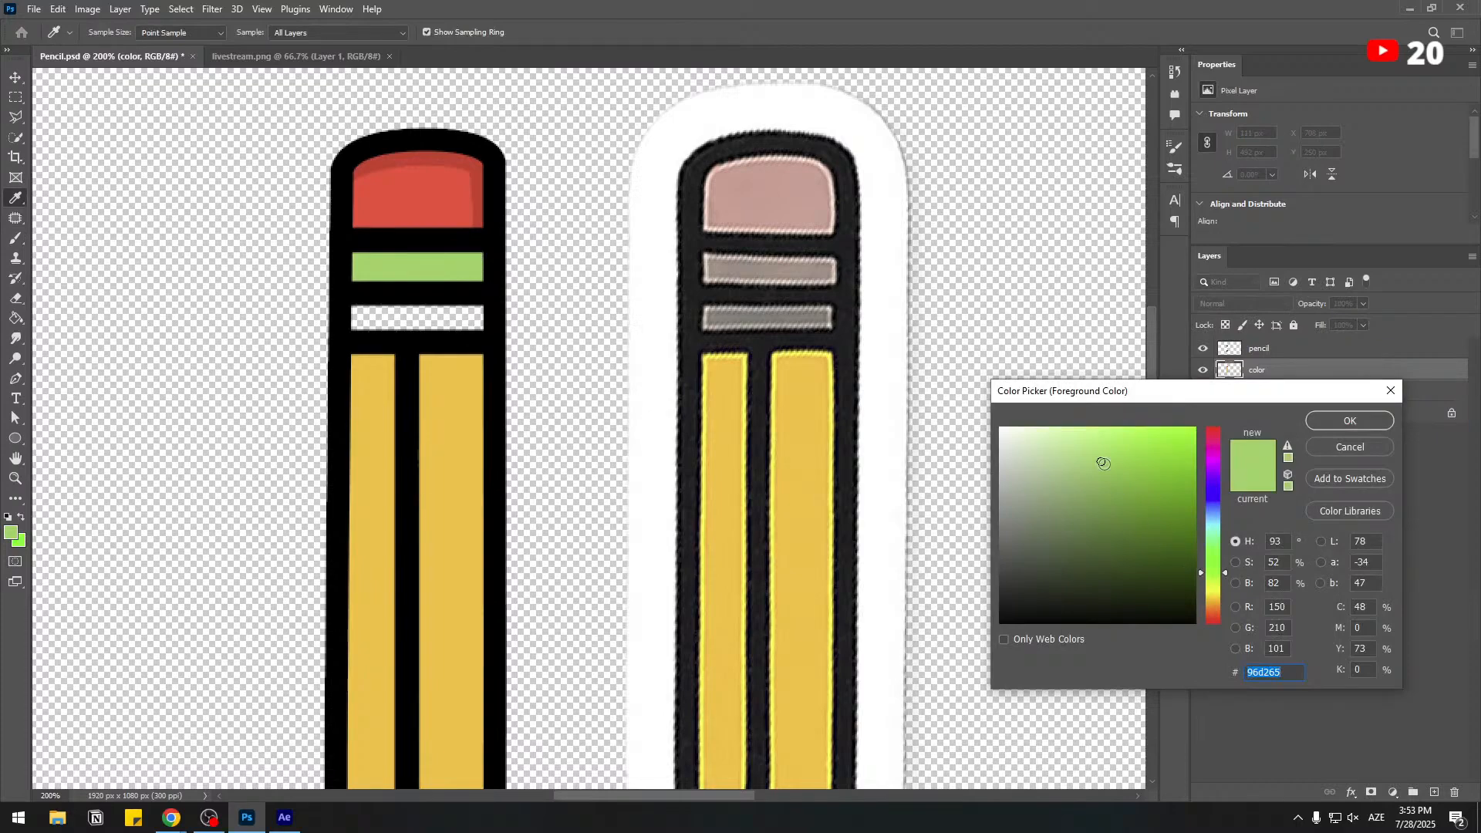
pyautogui.moveTo(1102, 463); pyautogui.dragTo(1124, 485)
pyautogui.click(1349, 420)
pyautogui.moveTo(355, 259); pyautogui.dragTo(416, 259)
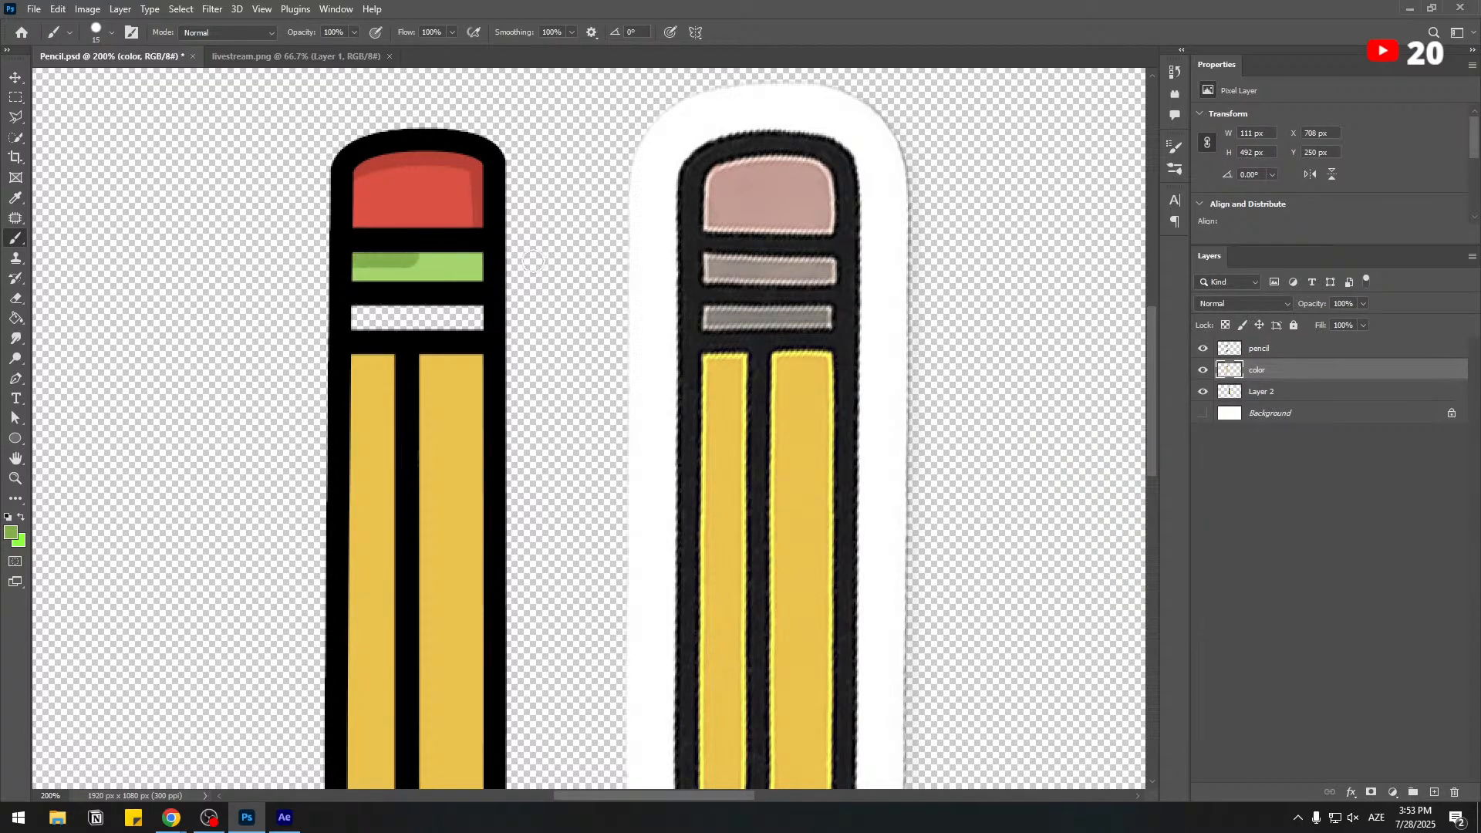
pyautogui.moveTo(533, 261); pyautogui.dragTo(561, 262)
# Fill the lower band beneath the green one with light blue #4fb8ef.
pyautogui.click(15, 536)
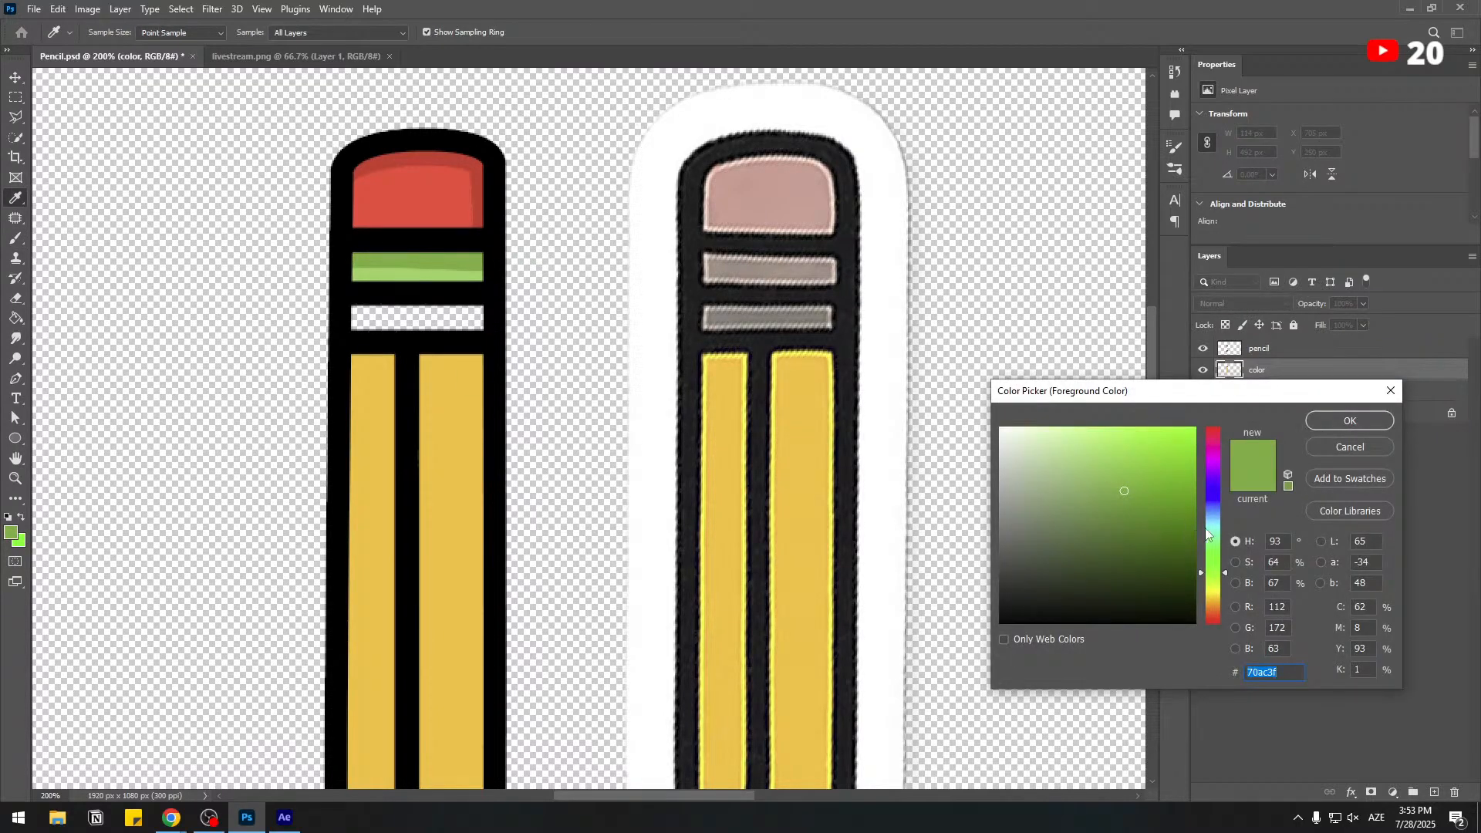
pyautogui.moveTo(1207, 530); pyautogui.dragTo(1213, 514)
pyautogui.click(1154, 450)
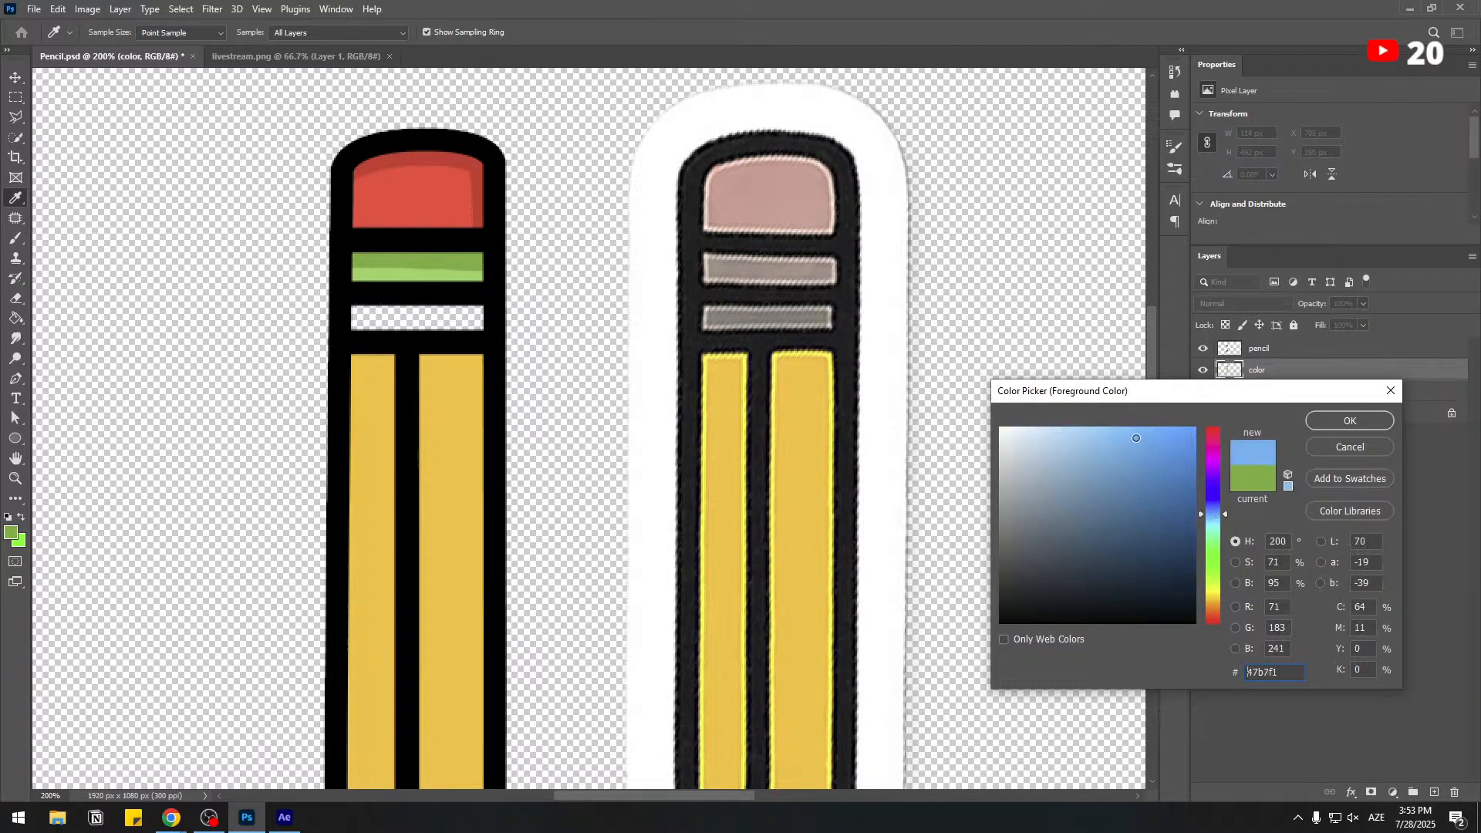
pyautogui.click(1349, 420)
pyautogui.moveTo(340, 306); pyautogui.dragTo(514, 316)
pyautogui.moveTo(357, 317); pyautogui.dragTo(506, 327)
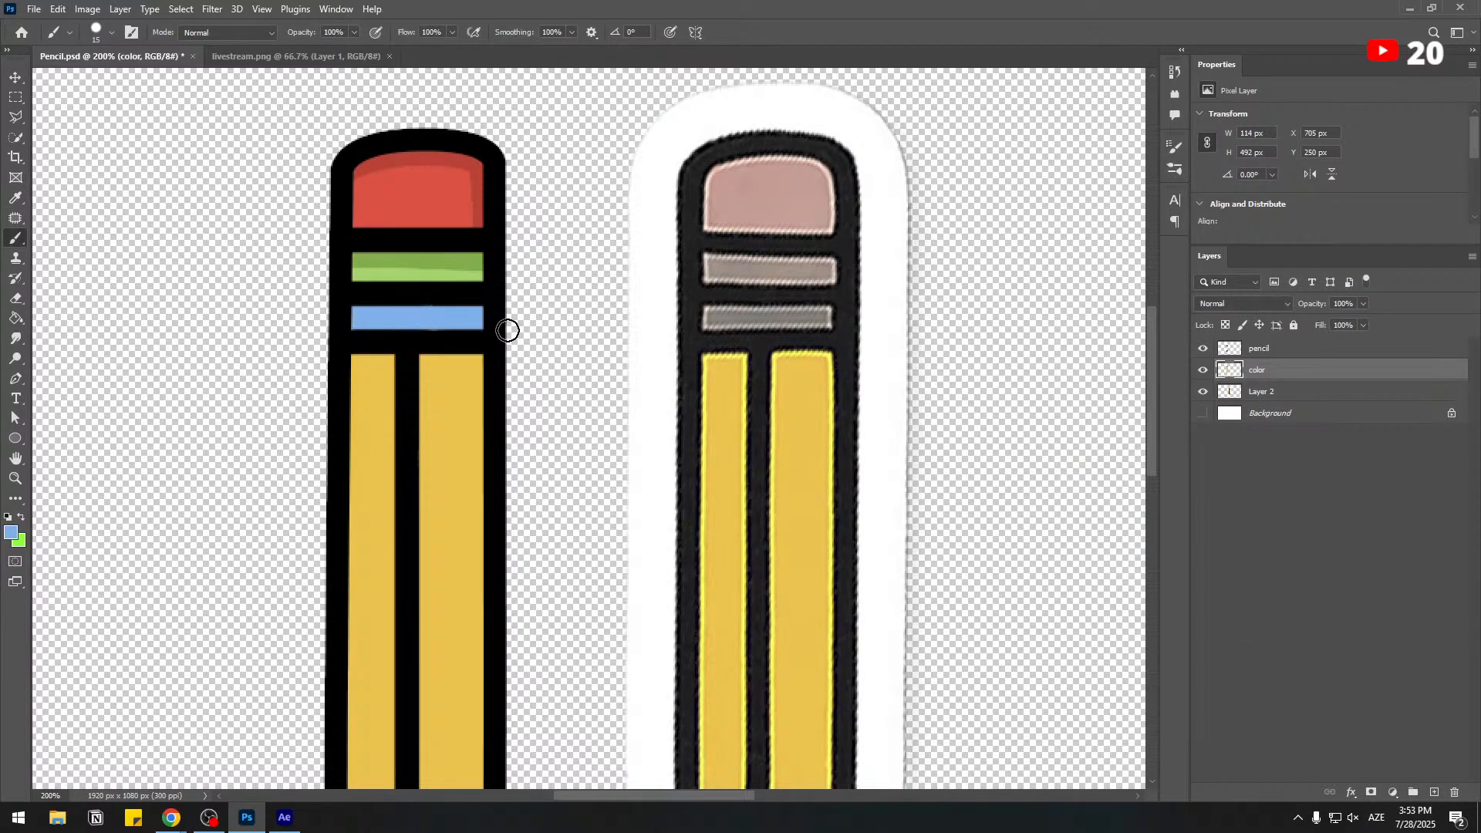
# Save the document and shade the upper half of the blue band with a darker blue.
pyautogui.click(10, 533)
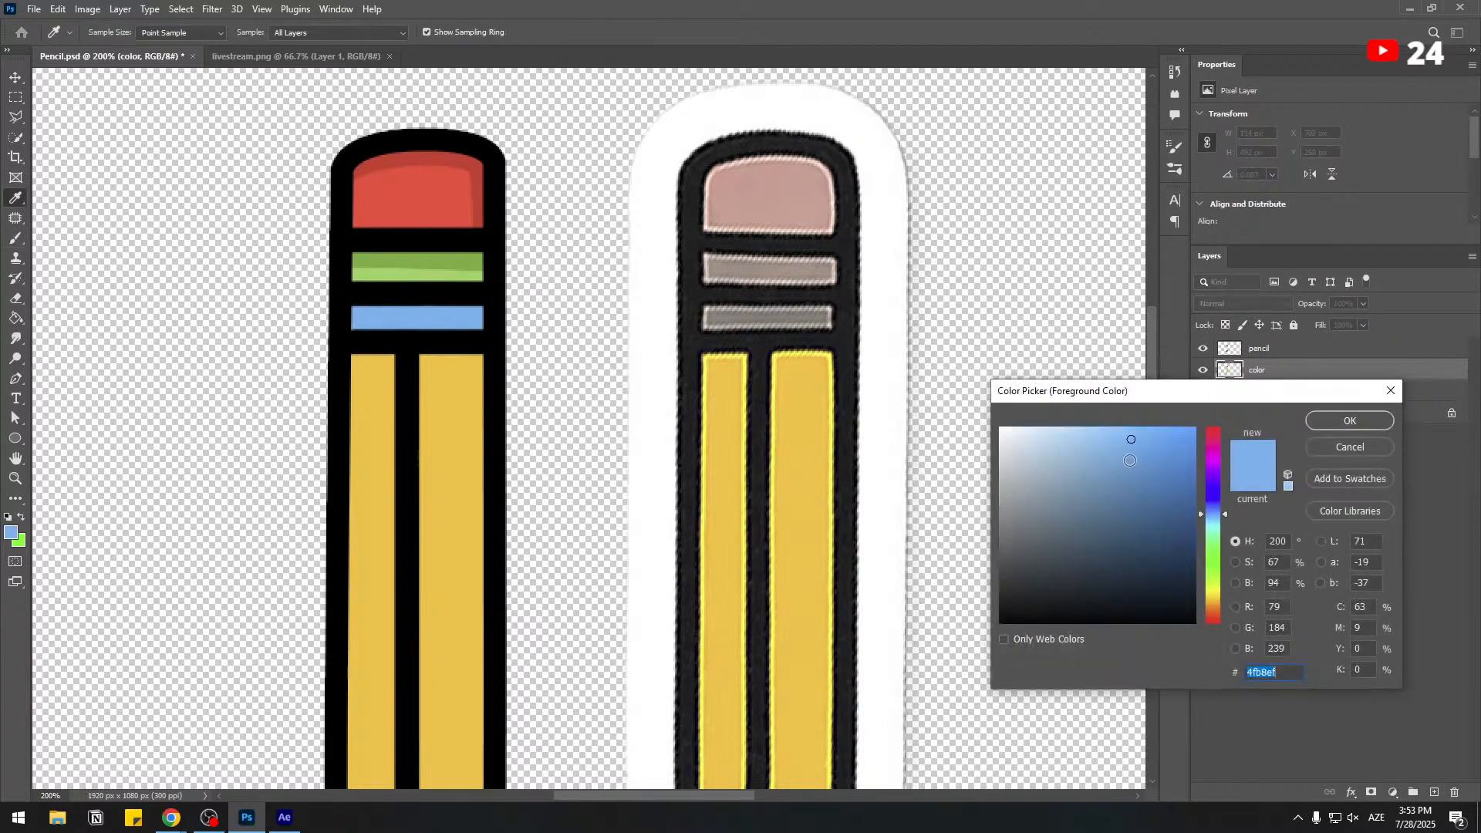
pyautogui.moveTo(1131, 439); pyautogui.dragTo(1142, 468)
pyautogui.click(1307, 423)
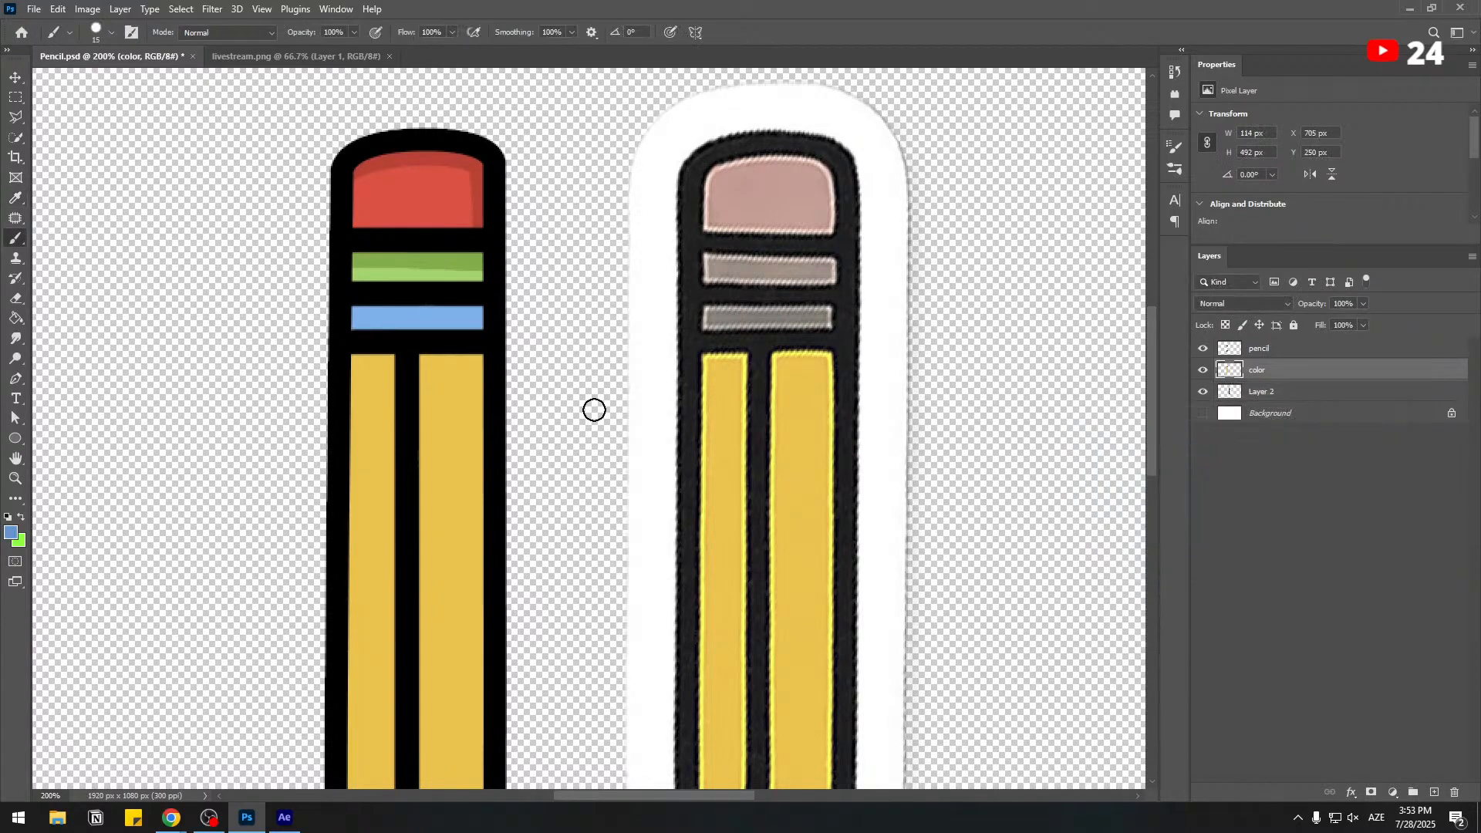
pyautogui.hotkey('ctrl', 's')
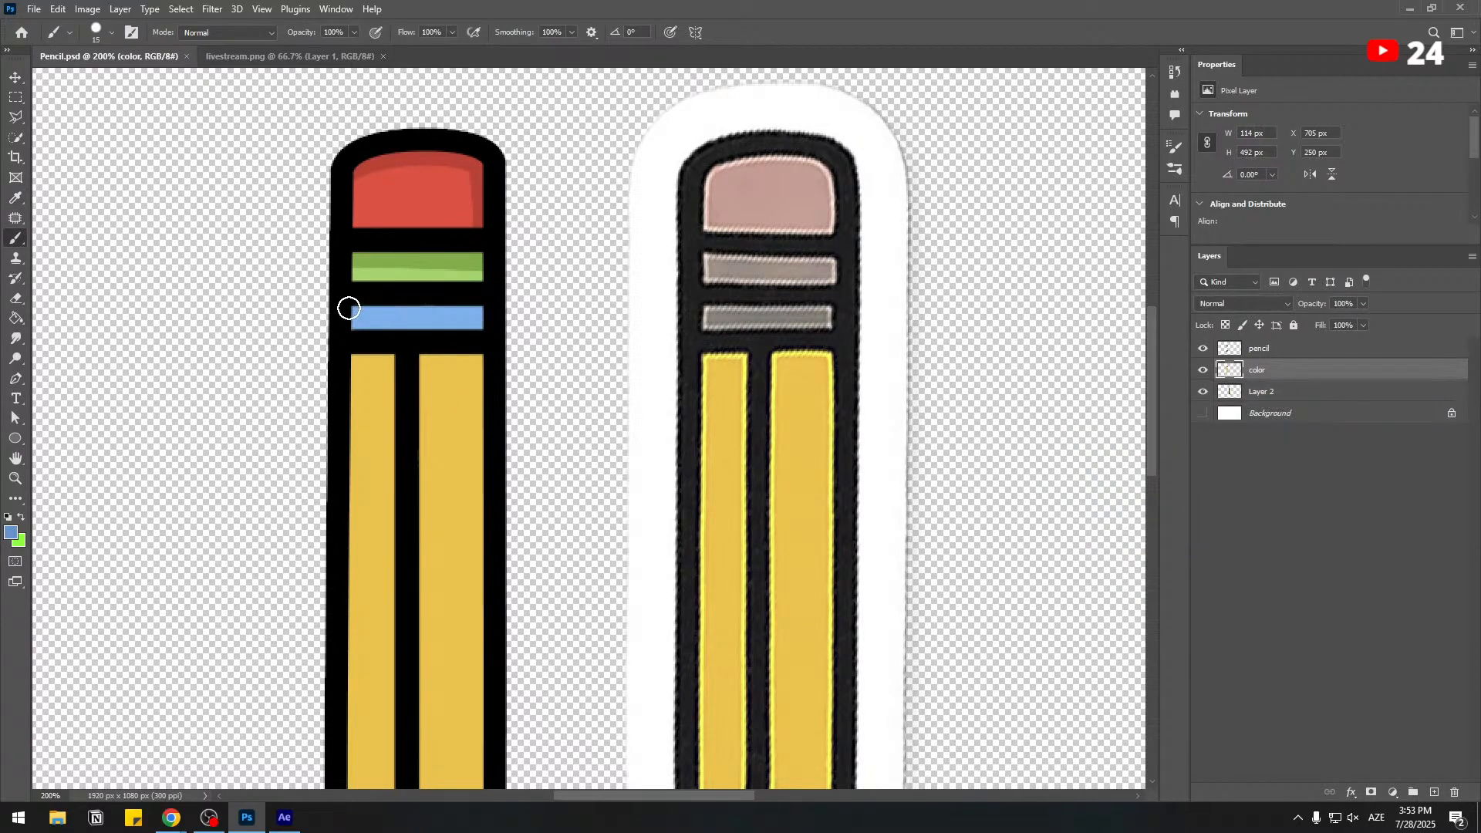
pyautogui.moveTo(348, 307); pyautogui.dragTo(572, 309)
# Shade both side edges of the right yellow stripe and the left edge of the left stripe with a slightly darker yellow.
pyautogui.moveTo(341, 523); pyautogui.dragTo(318, 396)
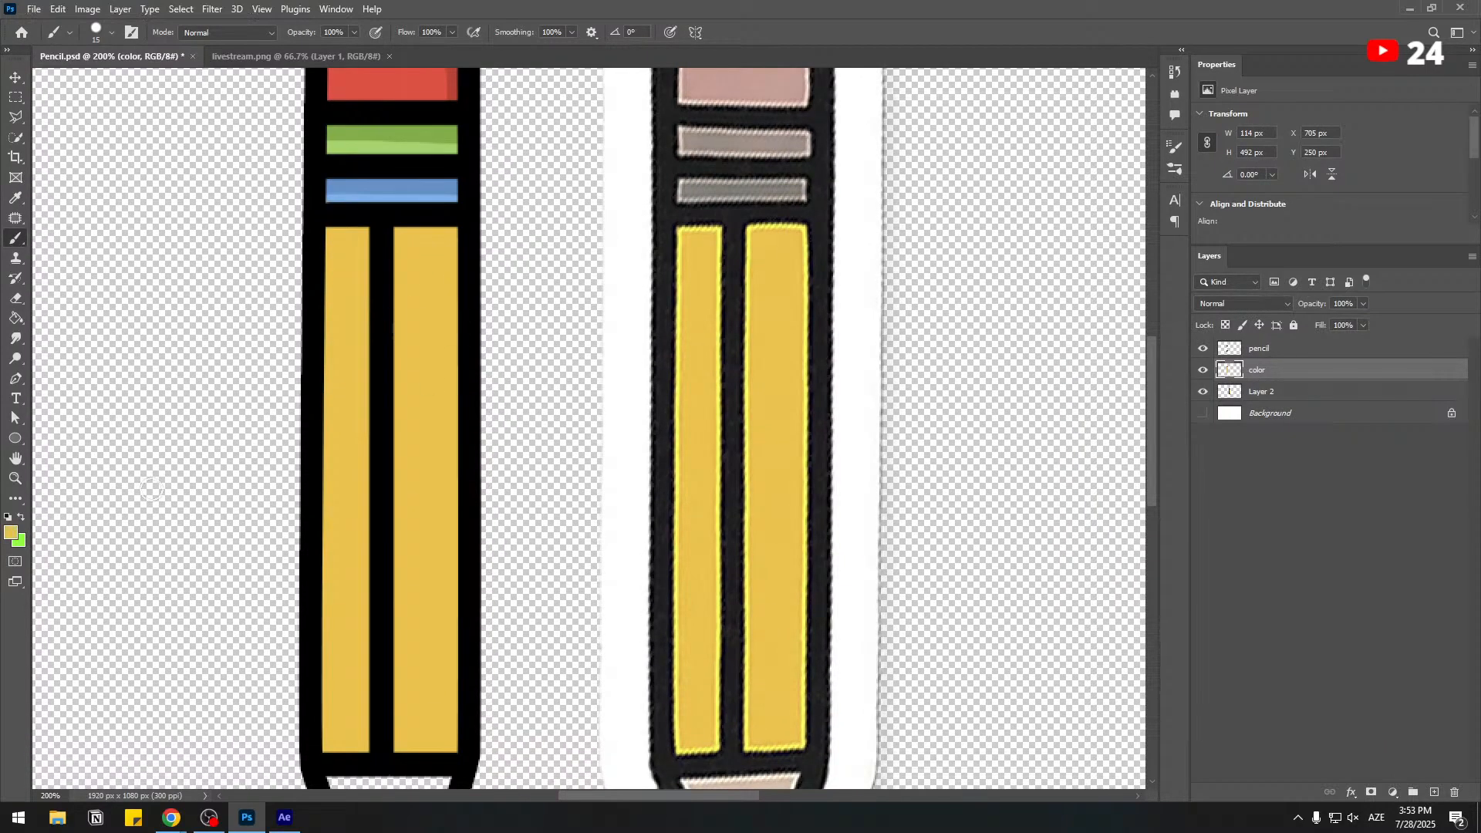
pyautogui.click(11, 532)
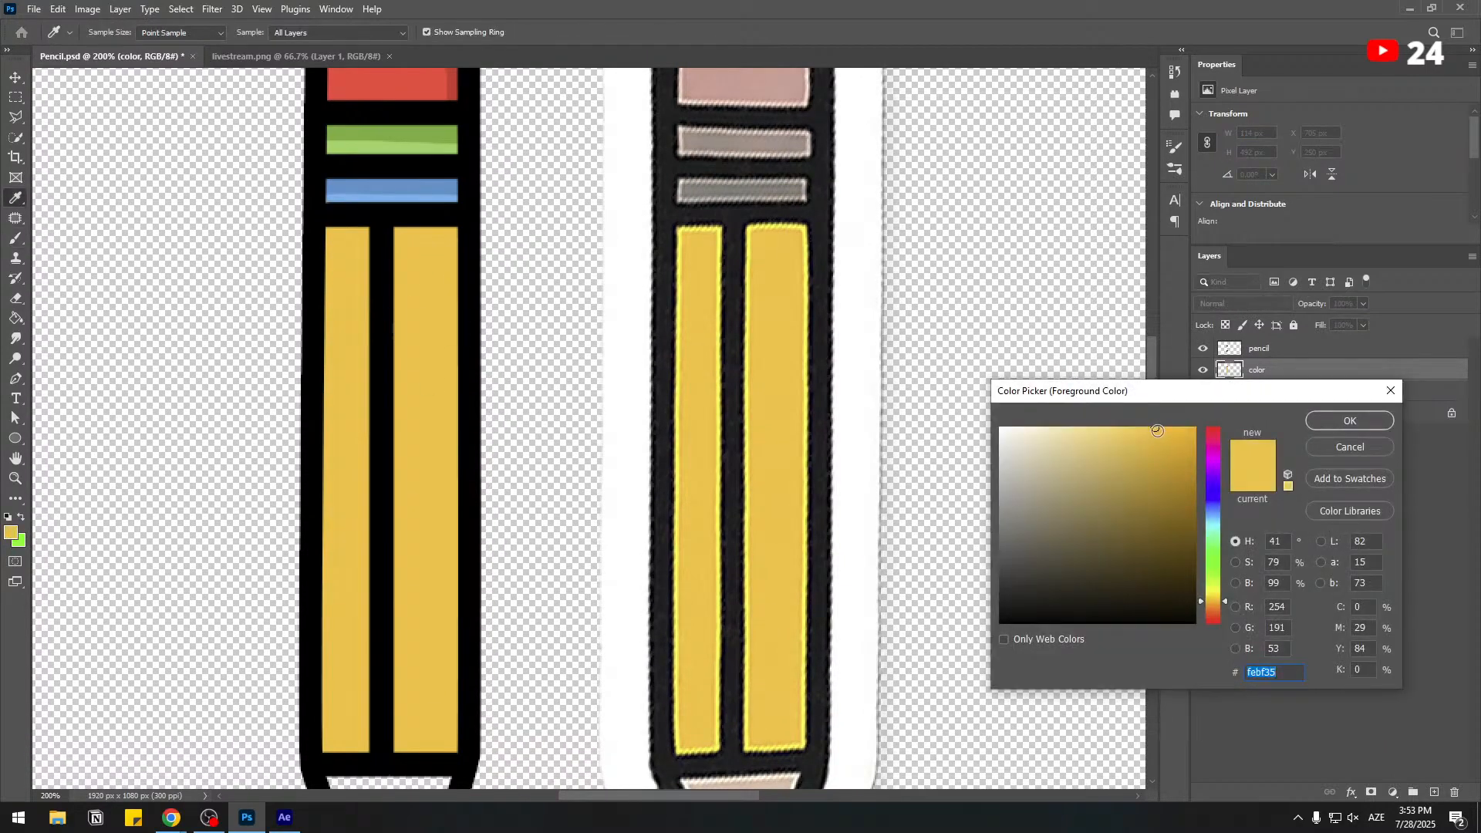
pyautogui.moveTo(1156, 431); pyautogui.dragTo(1178, 446)
pyautogui.click(1326, 425)
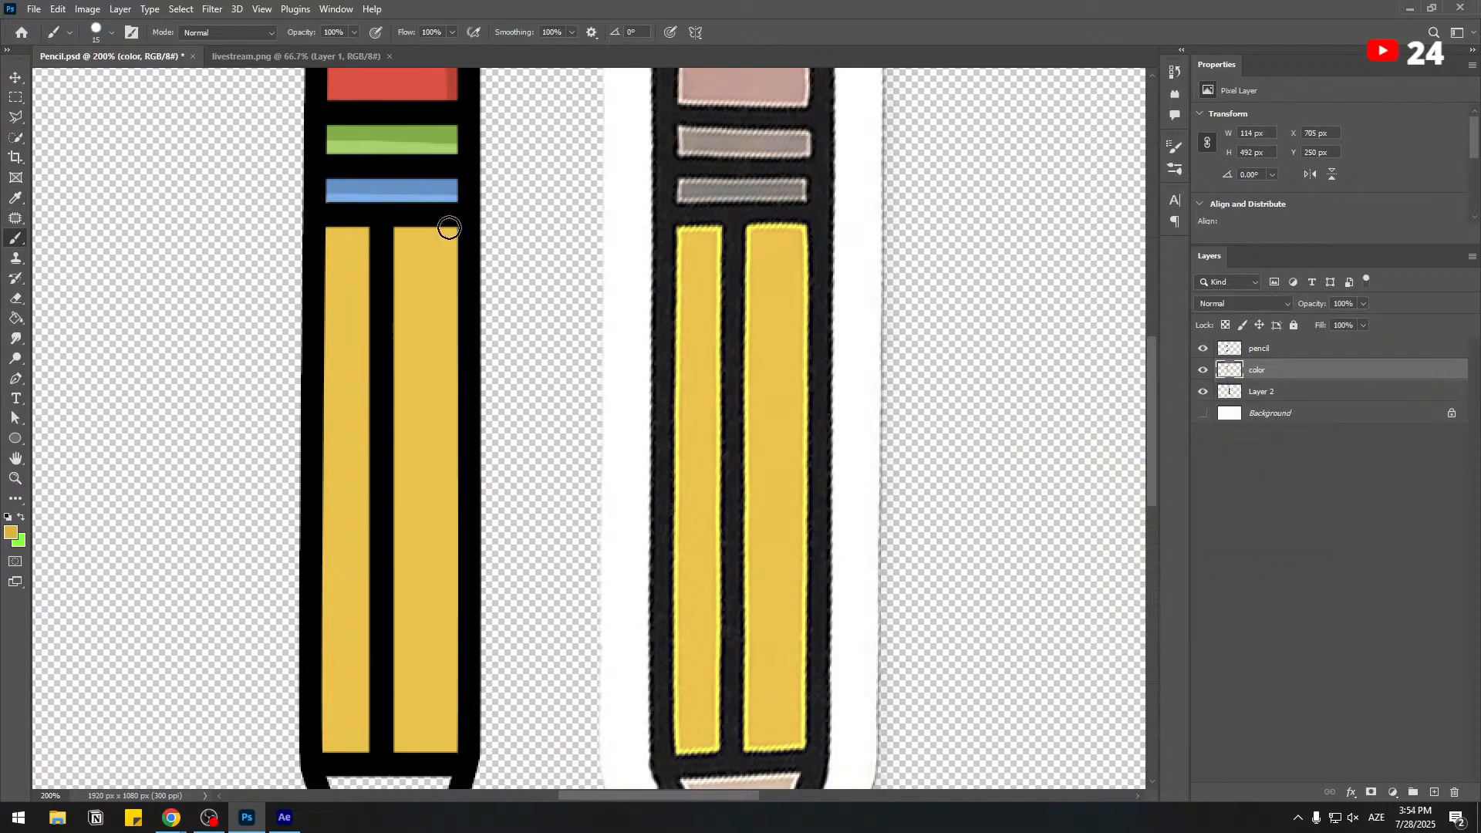
pyautogui.moveTo(448, 227); pyautogui.dragTo(448, 340)
pyautogui.moveTo(448, 447)
pyautogui.mouseDown()
pyautogui.moveTo(448, 650)
pyautogui.moveTo(434, 628)
pyautogui.moveTo(415, 683)
pyautogui.mouseUp()
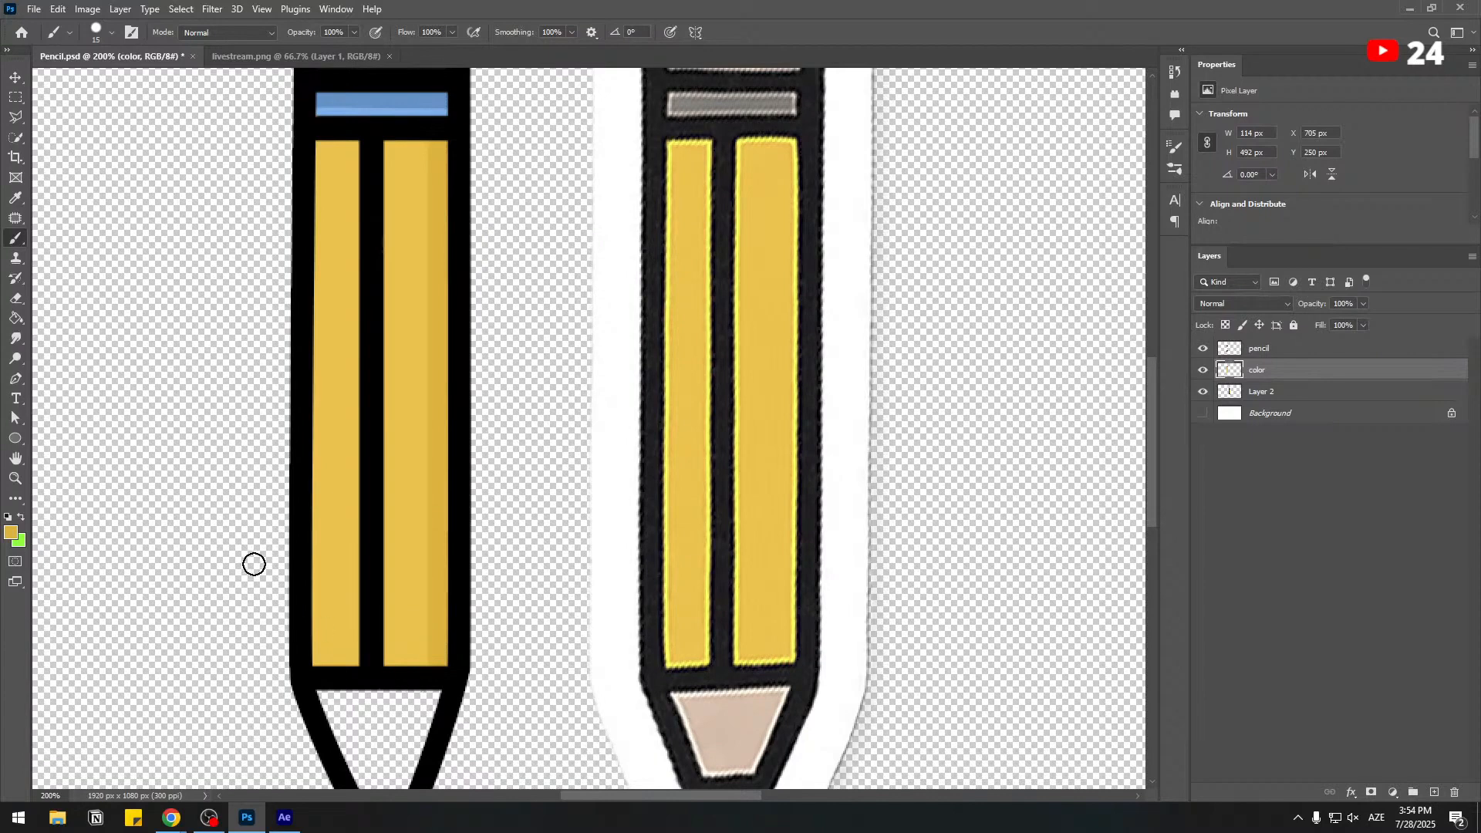
pyautogui.moveTo(318, 141)
pyautogui.mouseDown()
pyautogui.moveTo(305, 660)
pyautogui.moveTo(289, 719)
pyautogui.mouseUp()
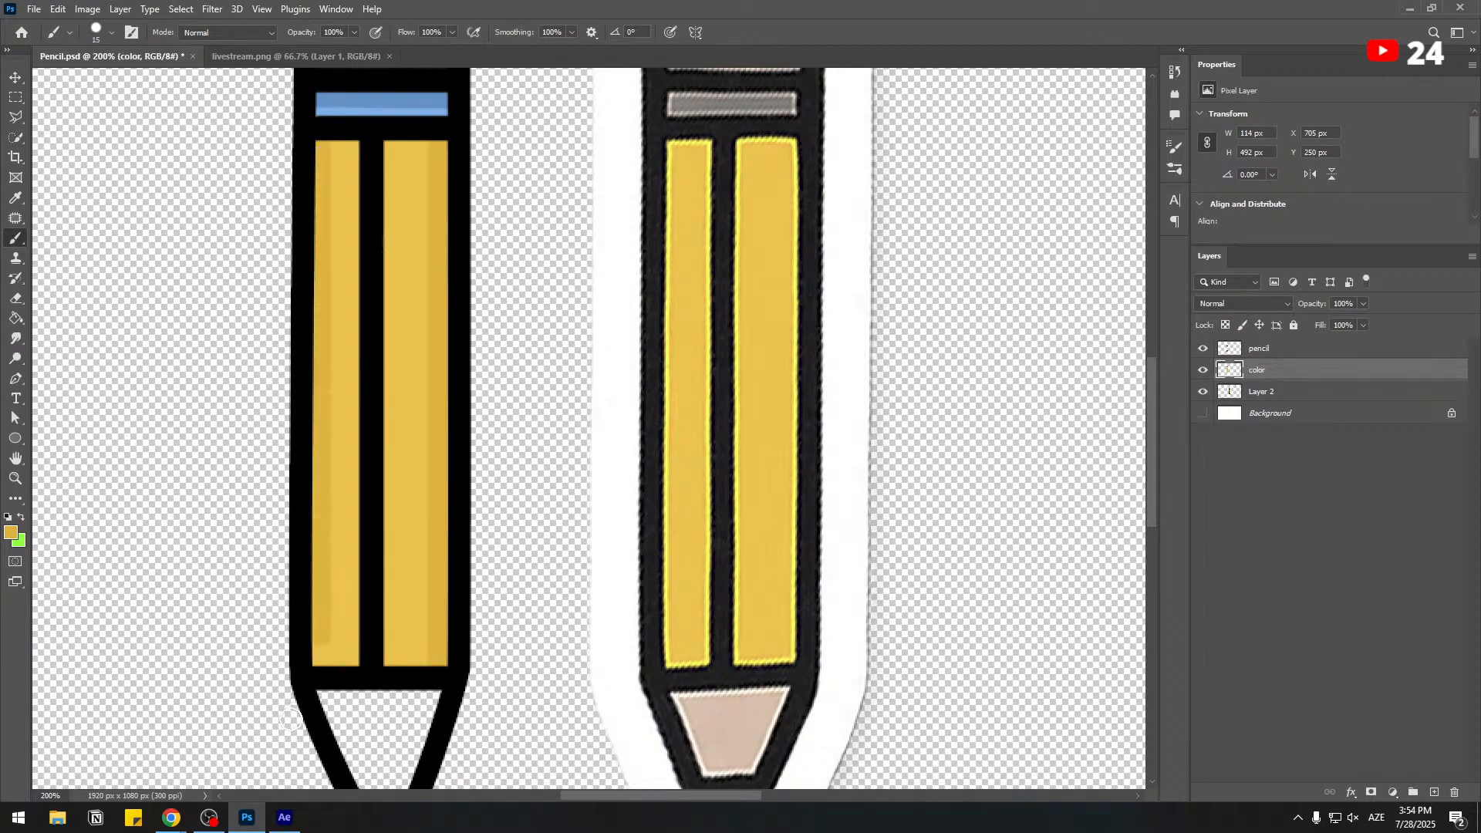
pyautogui.moveTo(385, 155); pyautogui.dragTo(344, 719)
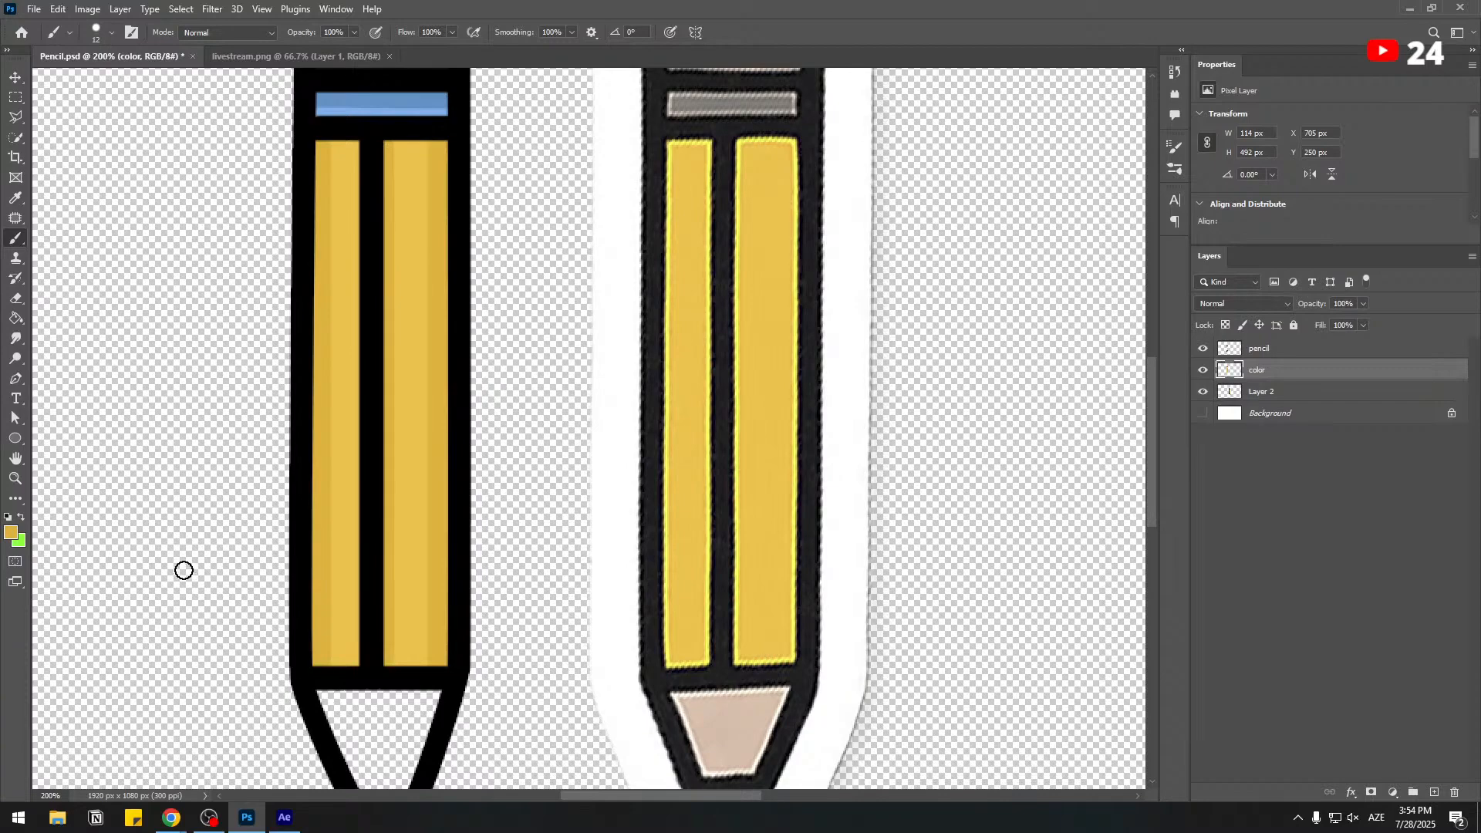
# Paint a black horizontal bar across the tip on the pencil layer with a 15 px brush, separating wood from lead.
pyautogui.moveTo(268, 604); pyautogui.dragTo(257, 267)
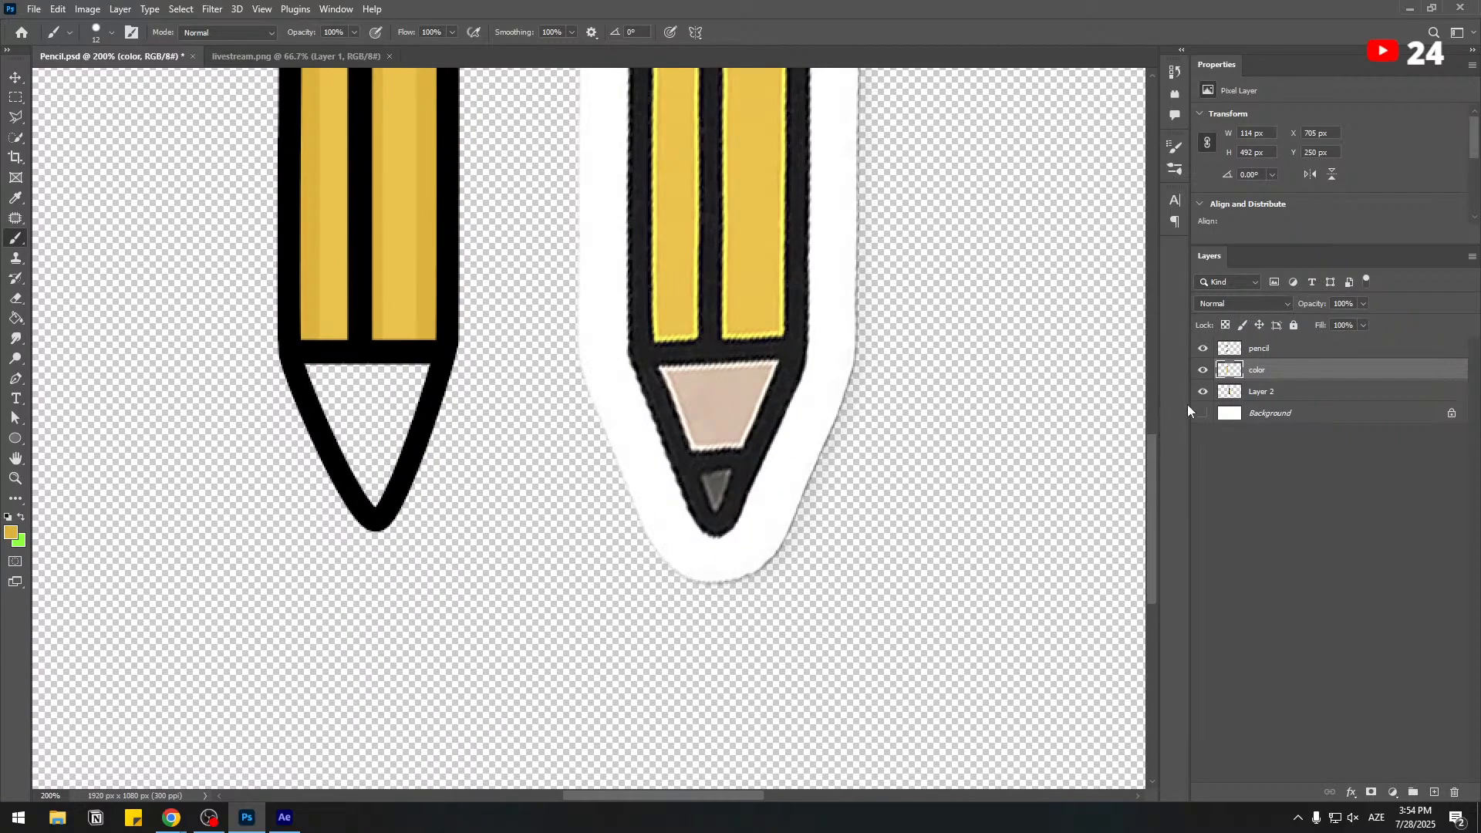
pyautogui.click(1272, 346)
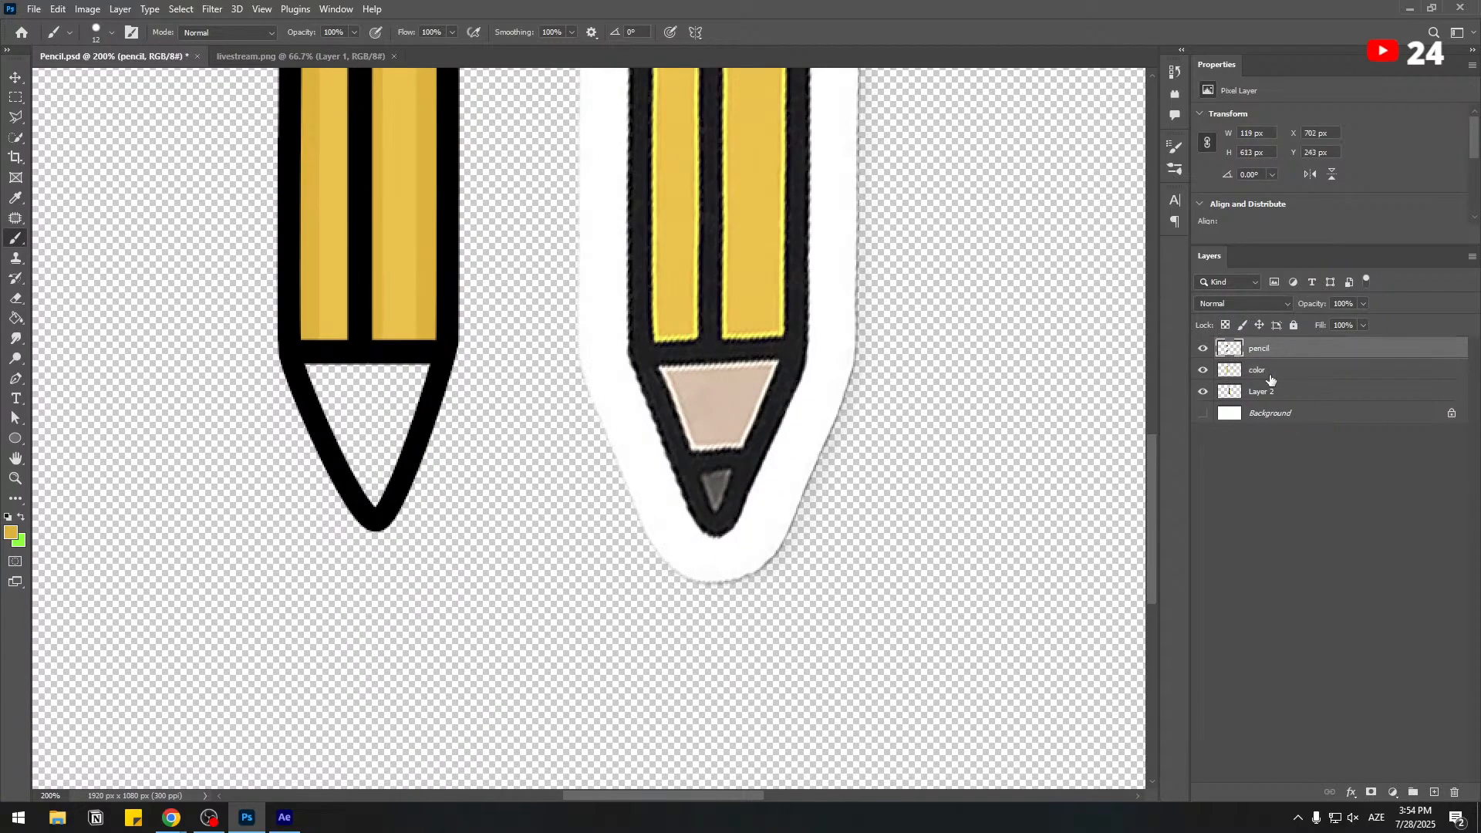
pyautogui.keyDown('alt'); pyautogui.click(297, 353); pyautogui.keyUp('alt')
pyautogui.rightClick(372, 147)
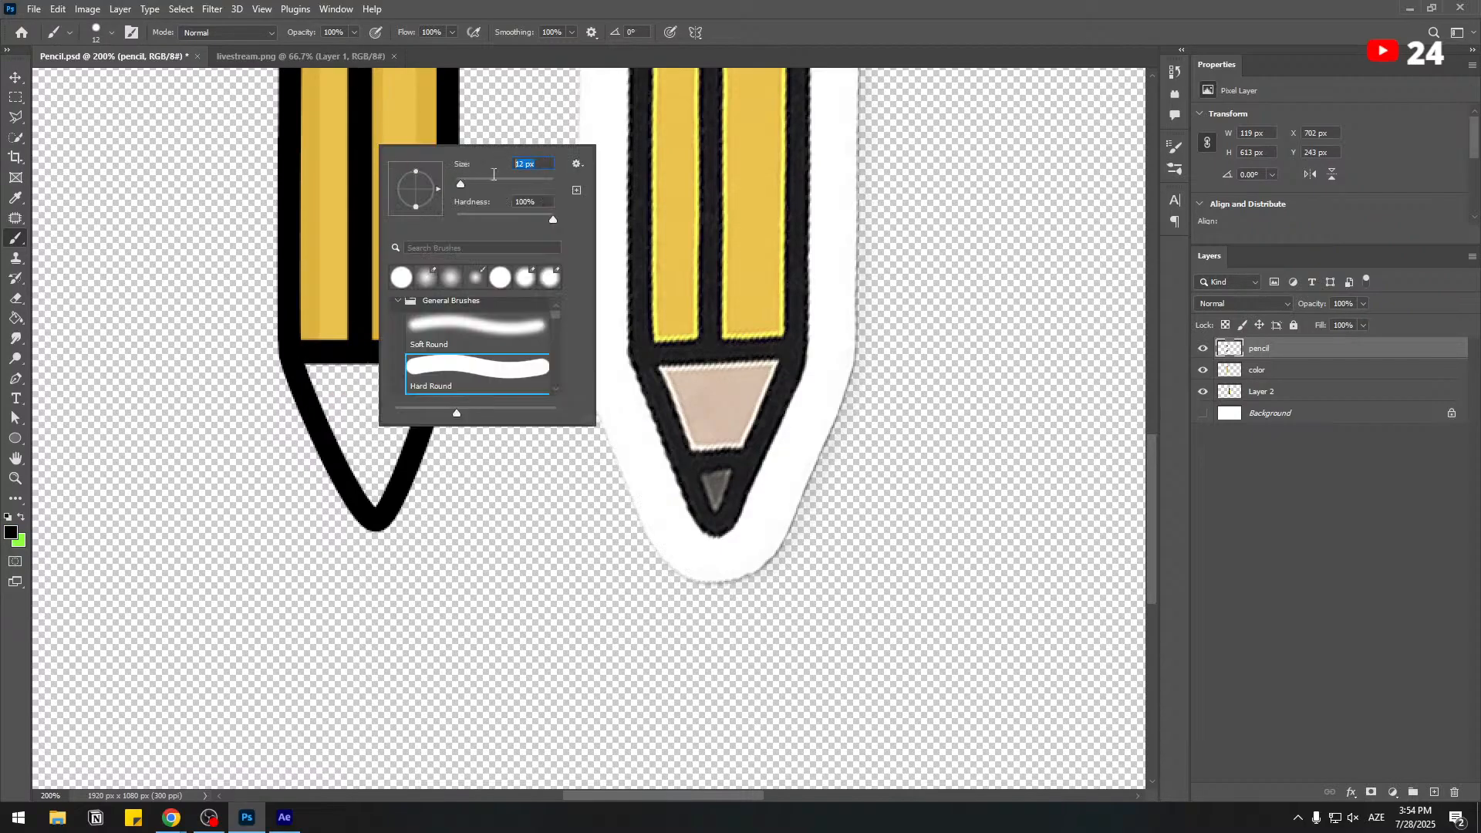
pyautogui.write('5')
pyautogui.press('Return')
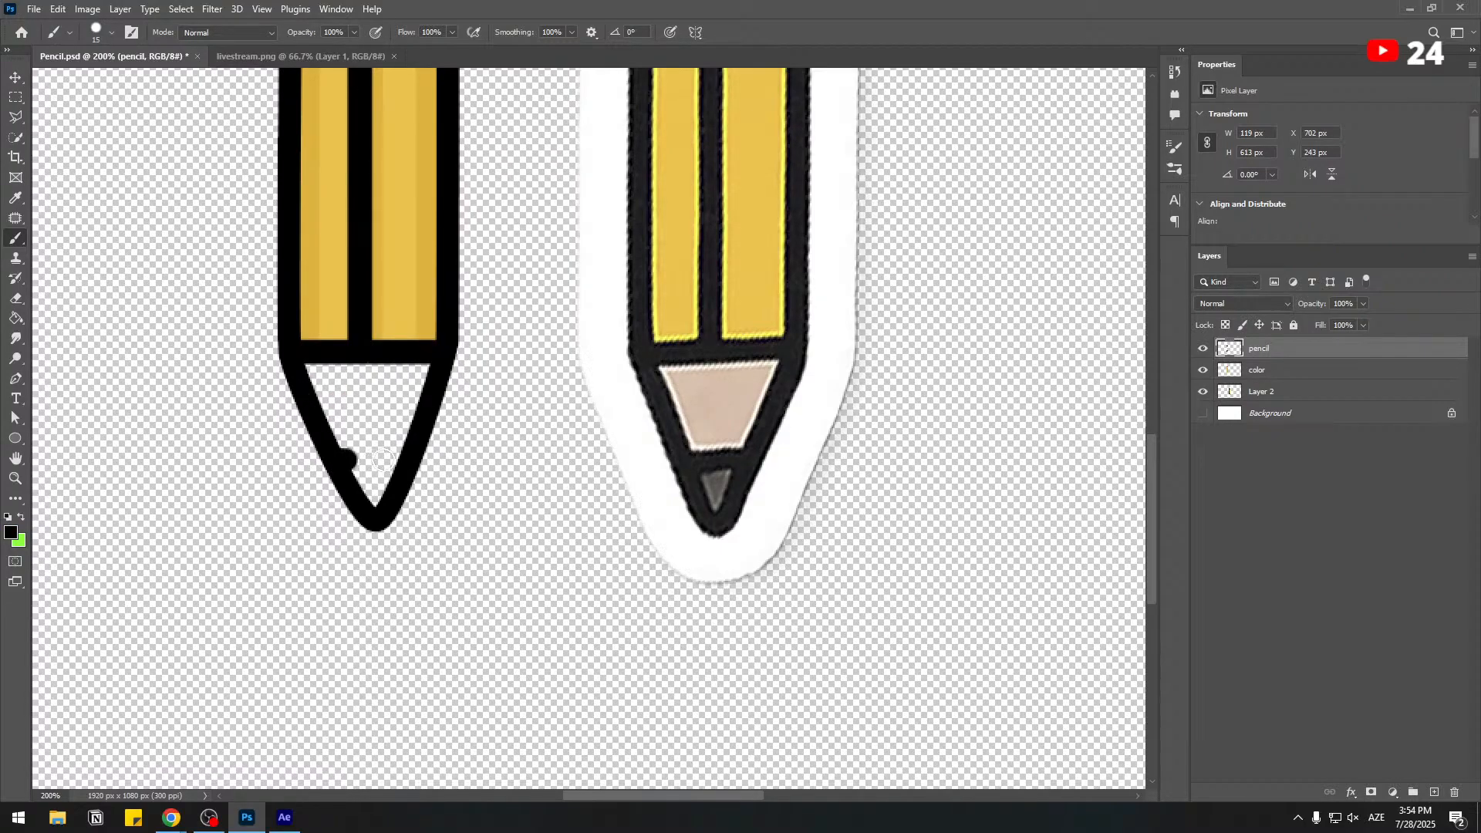
pyautogui.moveTo(382, 459); pyautogui.dragTo(436, 460)
pyautogui.press('v')
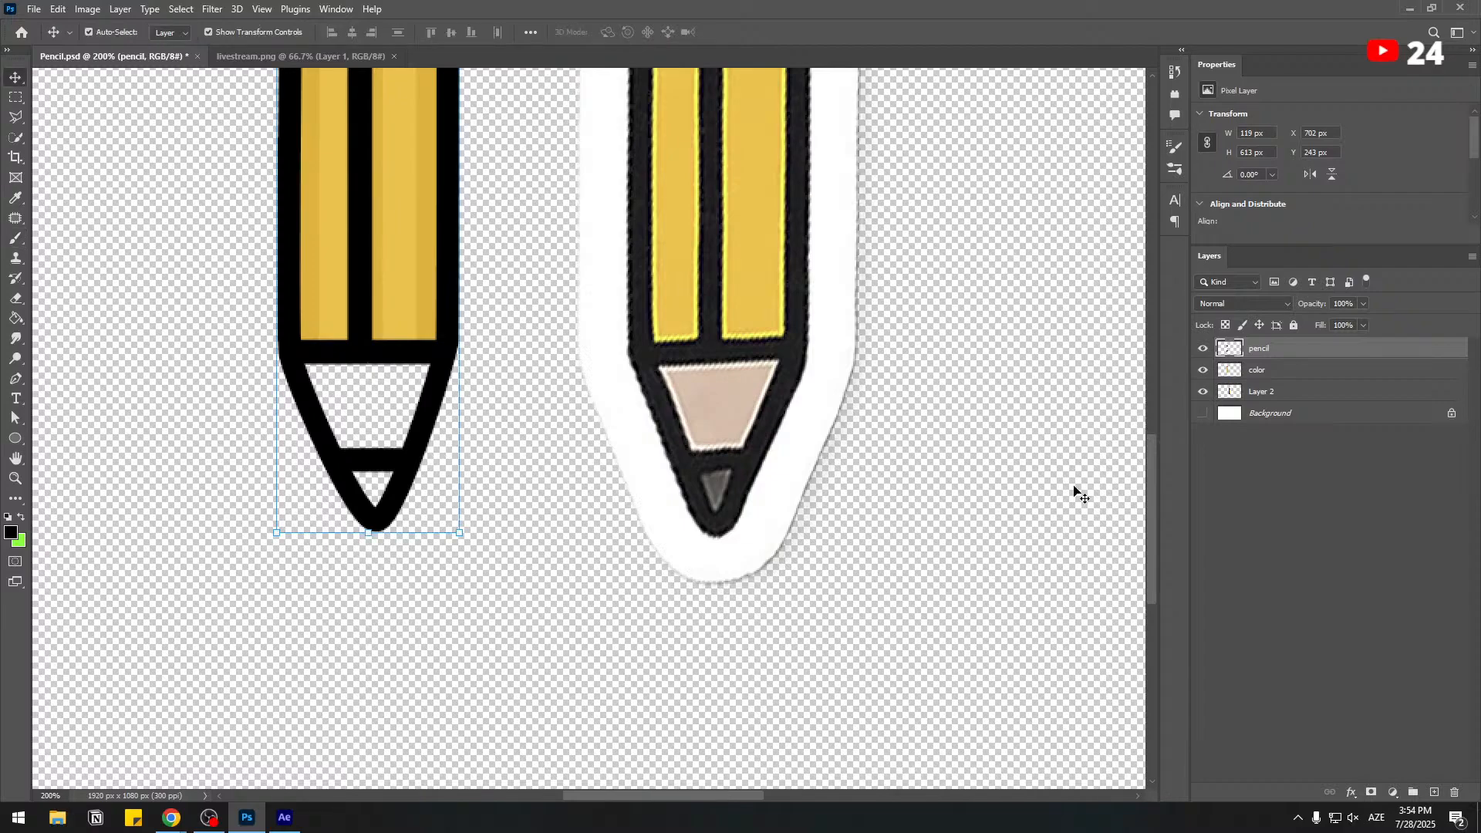
pyautogui.click(1288, 479)
# Fill the wood section above the pencil's lead with a pale cream-yellow on the color layer.
pyautogui.click(1259, 371)
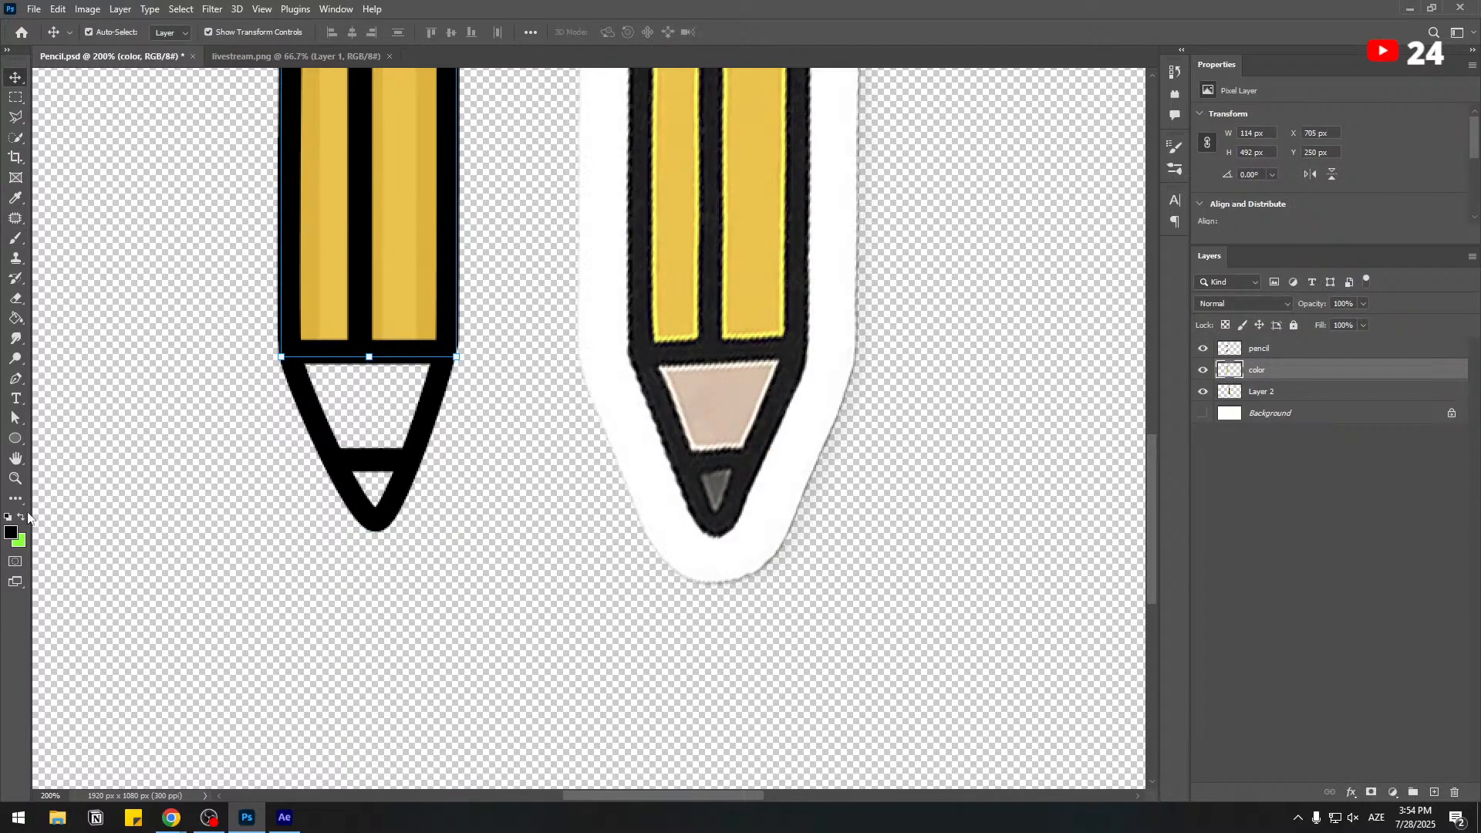
pyautogui.press('i')
pyautogui.click(10, 532)
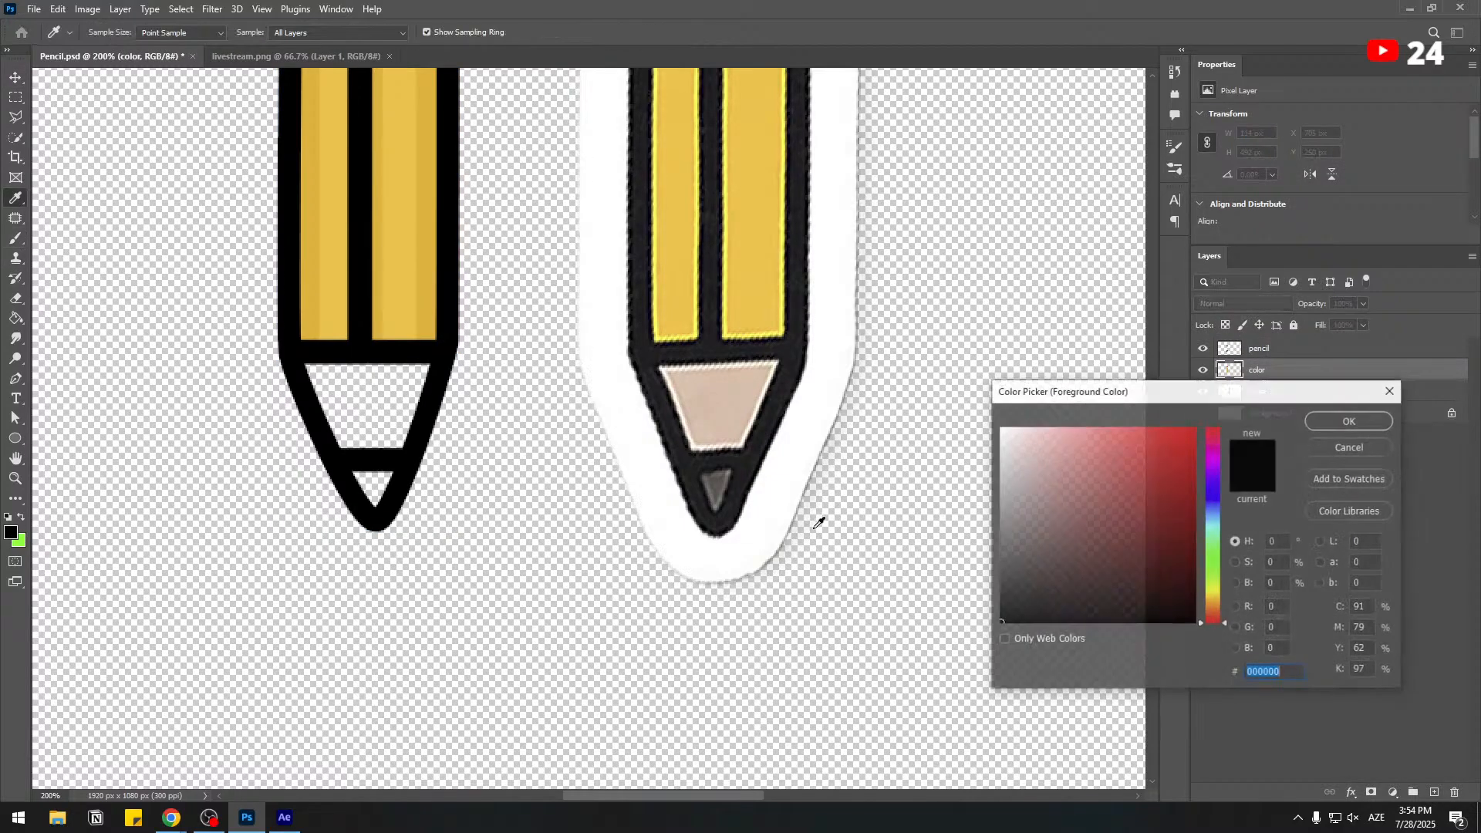
pyautogui.click(1216, 600)
pyautogui.click(1059, 423)
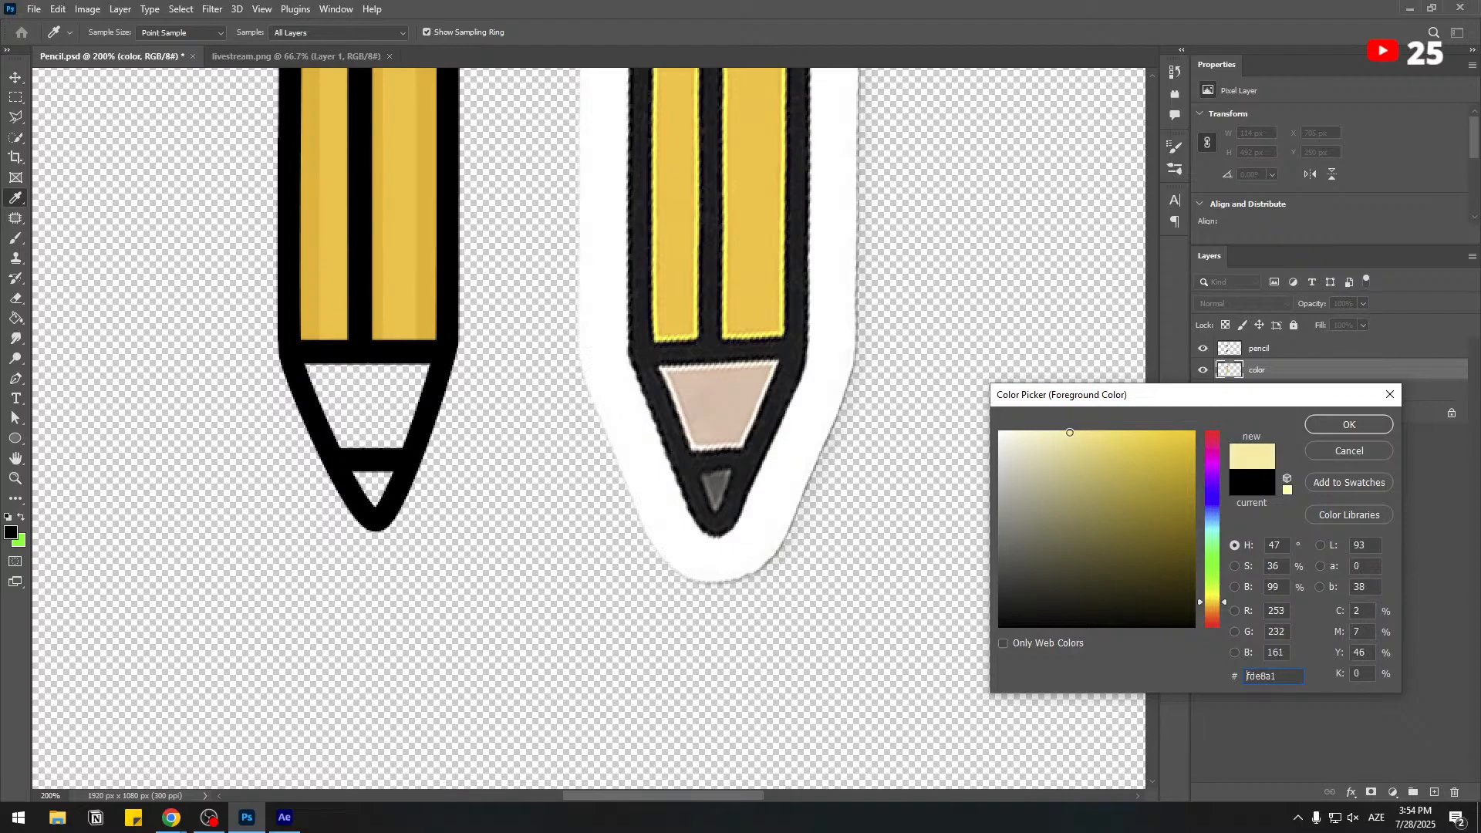
pyautogui.click(1055, 437)
pyautogui.click(1349, 424)
pyautogui.press('b')
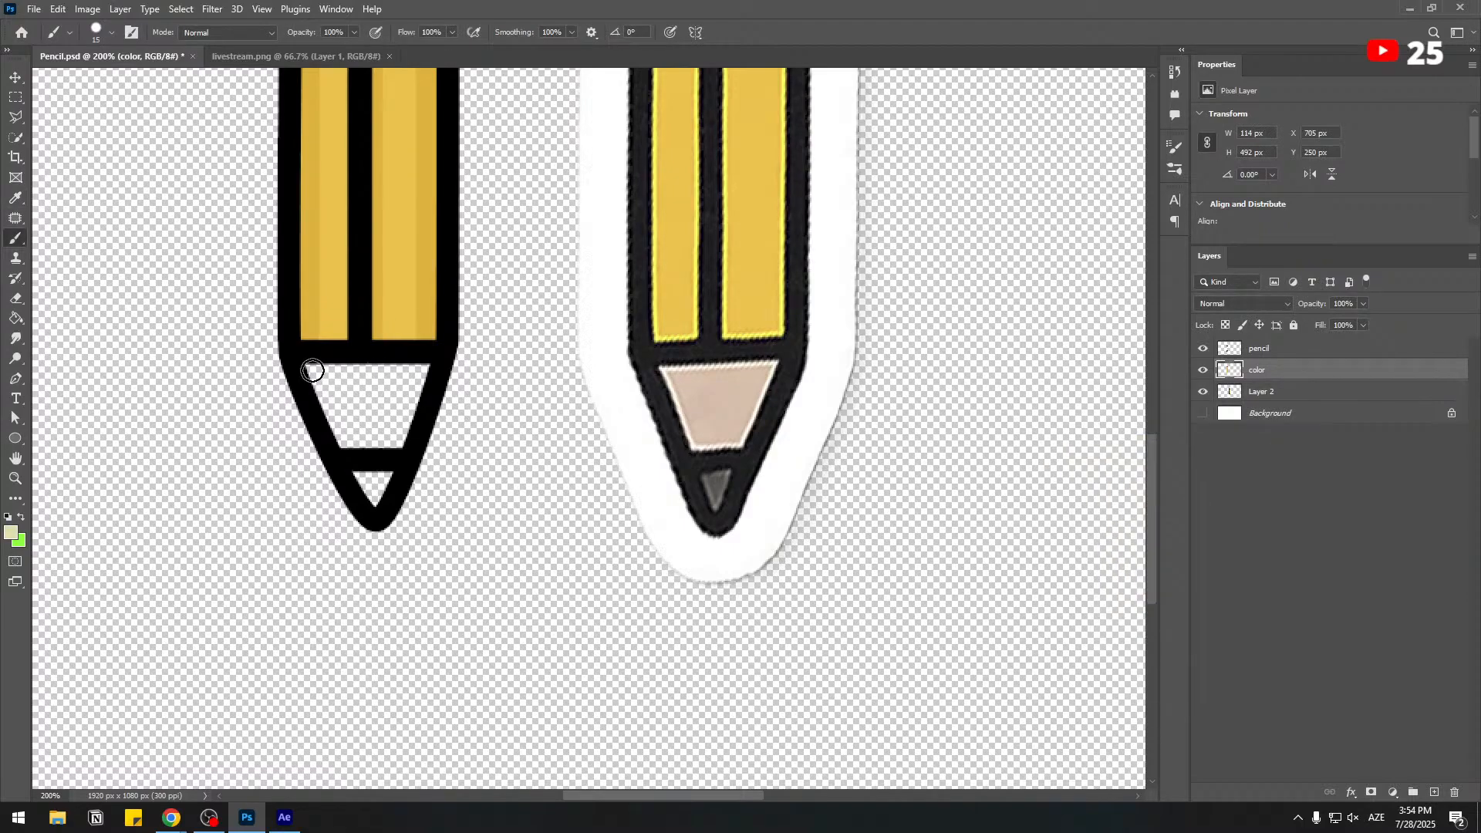
pyautogui.moveTo(312, 370)
pyautogui.mouseDown()
pyautogui.moveTo(408, 394)
pyautogui.moveTo(478, 394)
pyautogui.moveTo(471, 370)
pyautogui.moveTo(508, 373)
pyautogui.mouseUp()
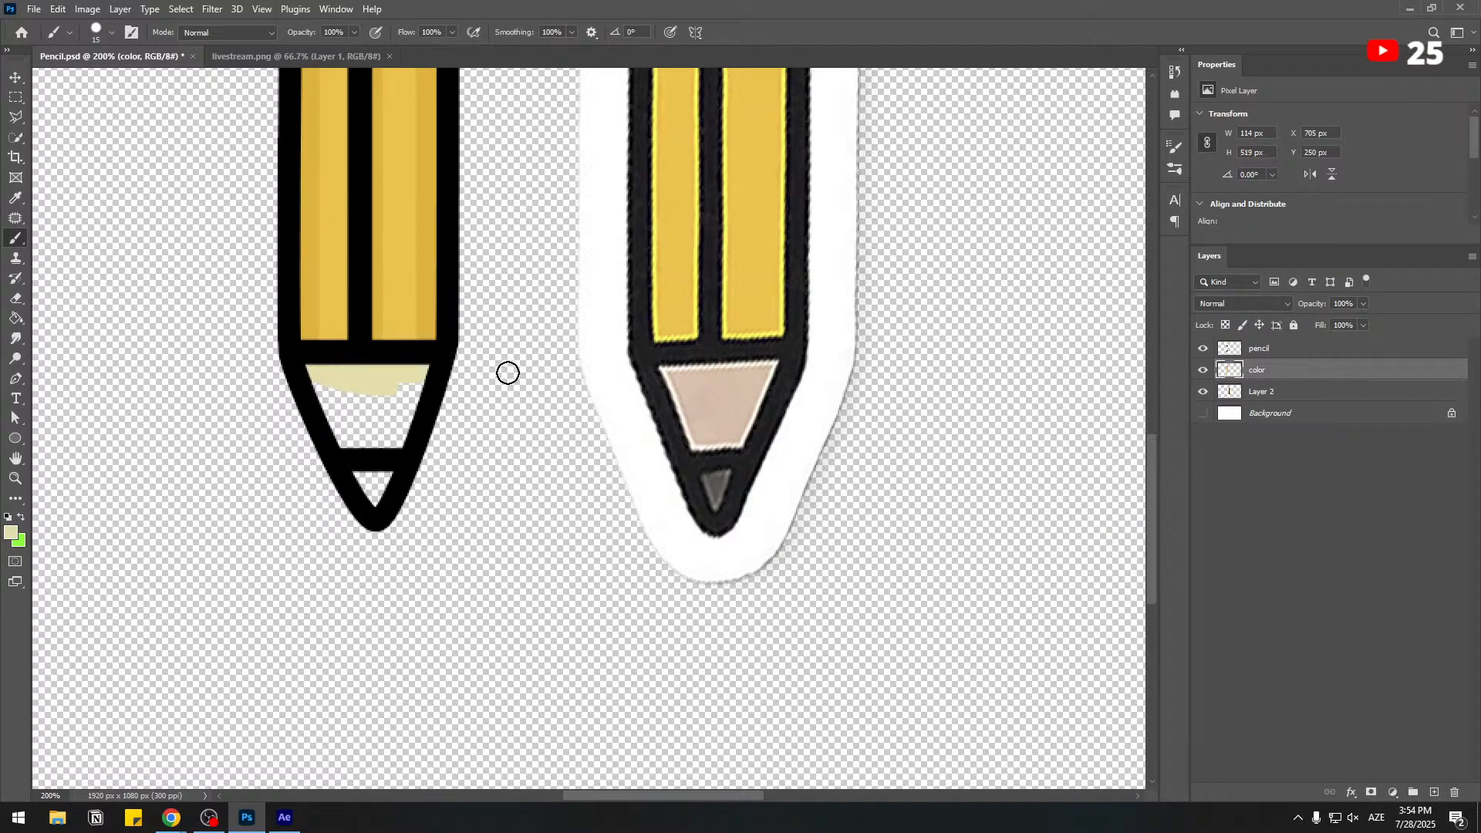
pyautogui.moveTo(417, 378)
pyautogui.mouseDown()
pyautogui.moveTo(375, 493)
pyautogui.moveTo(328, 390)
pyautogui.moveTo(298, 417)
pyautogui.moveTo(333, 389)
pyautogui.moveTo(393, 414)
pyautogui.moveTo(297, 447)
pyautogui.mouseUp()
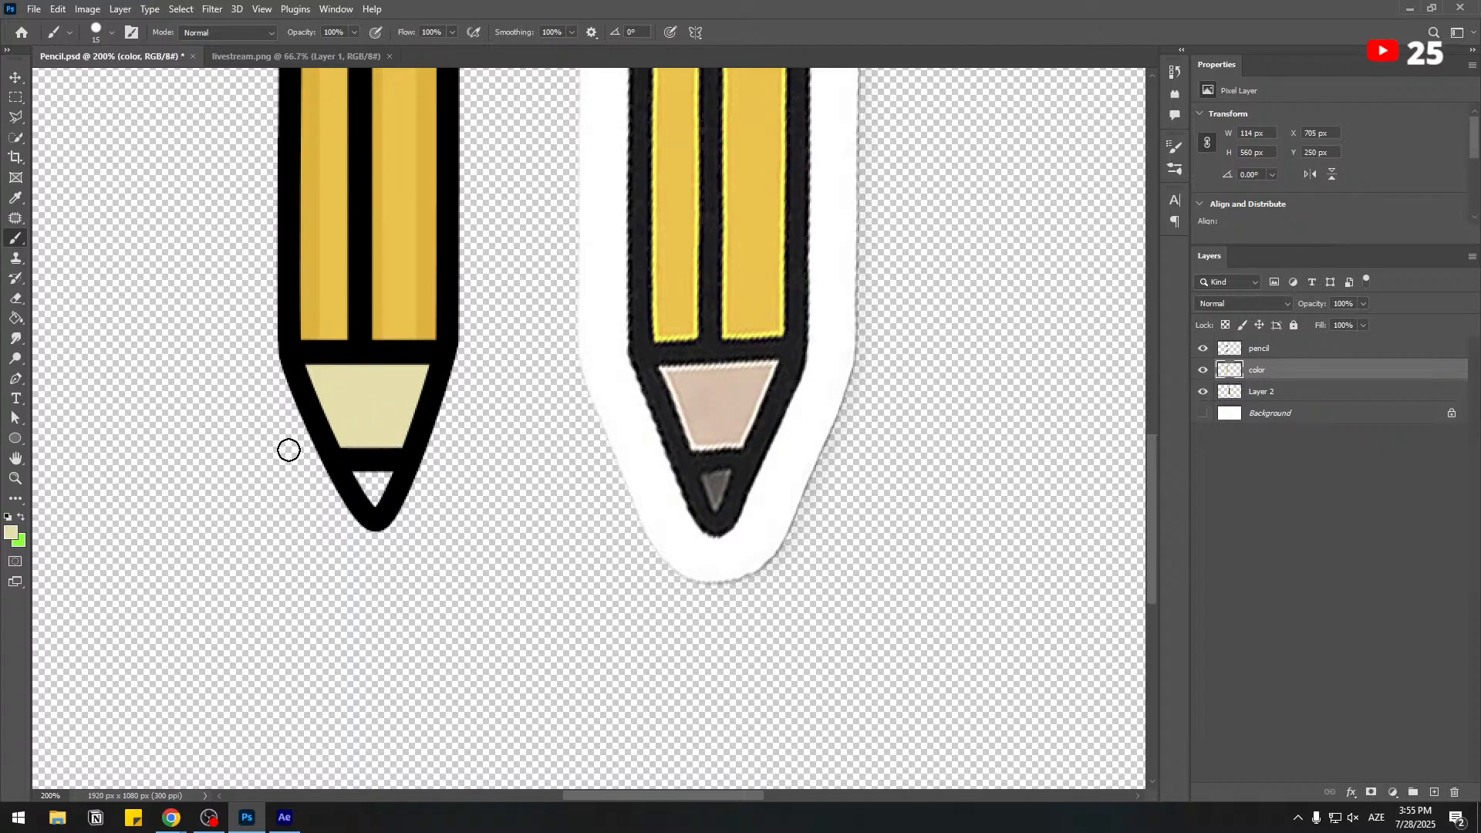
# Shade the upper edge of the wood section with a darker beige, #d5c489.
pyautogui.click(11, 533)
pyautogui.moveTo(1053, 446); pyautogui.dragTo(1065, 462)
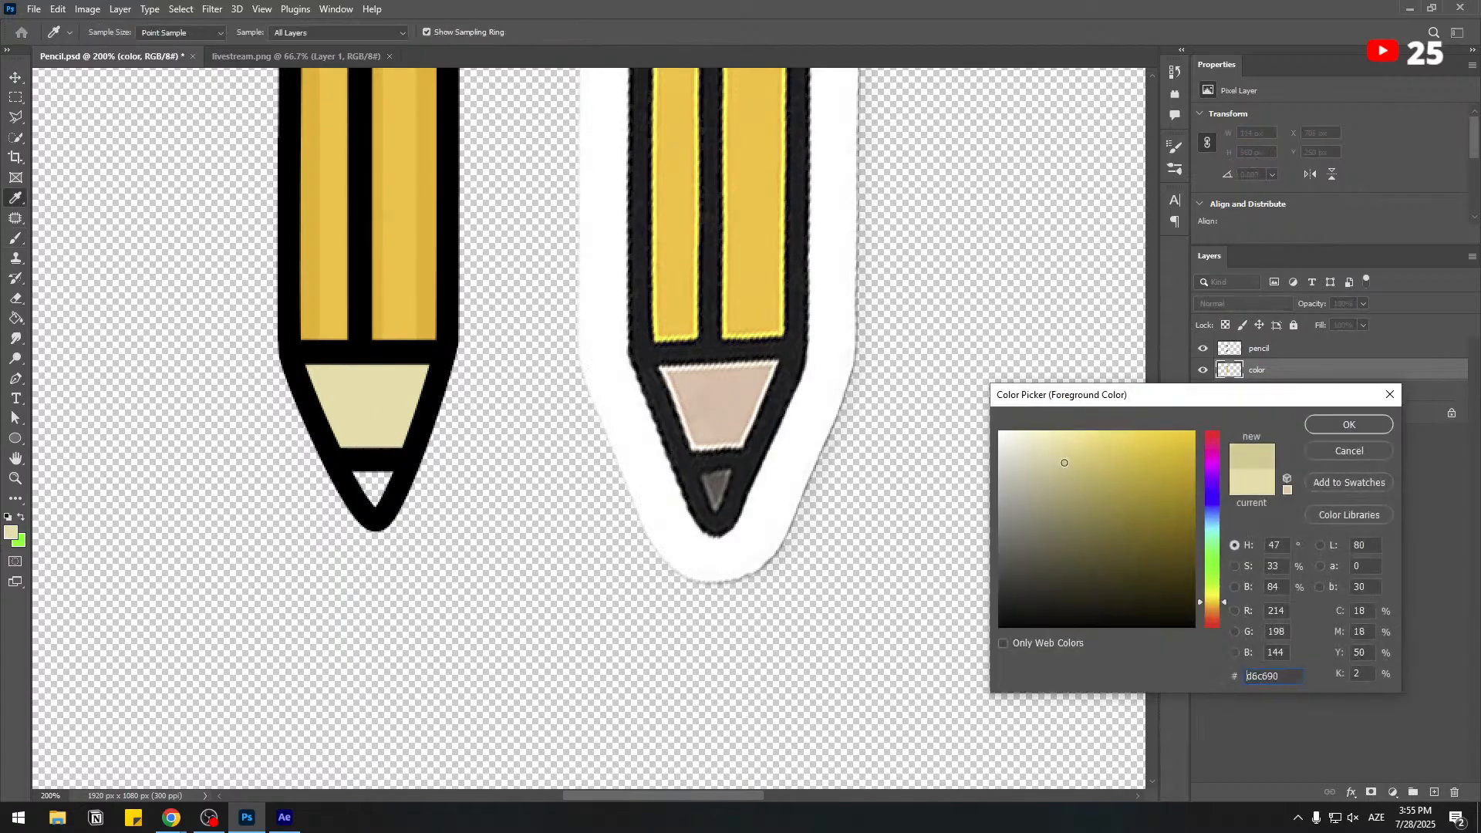
pyautogui.click(1334, 424)
pyautogui.moveTo(296, 370); pyautogui.dragTo(541, 369)
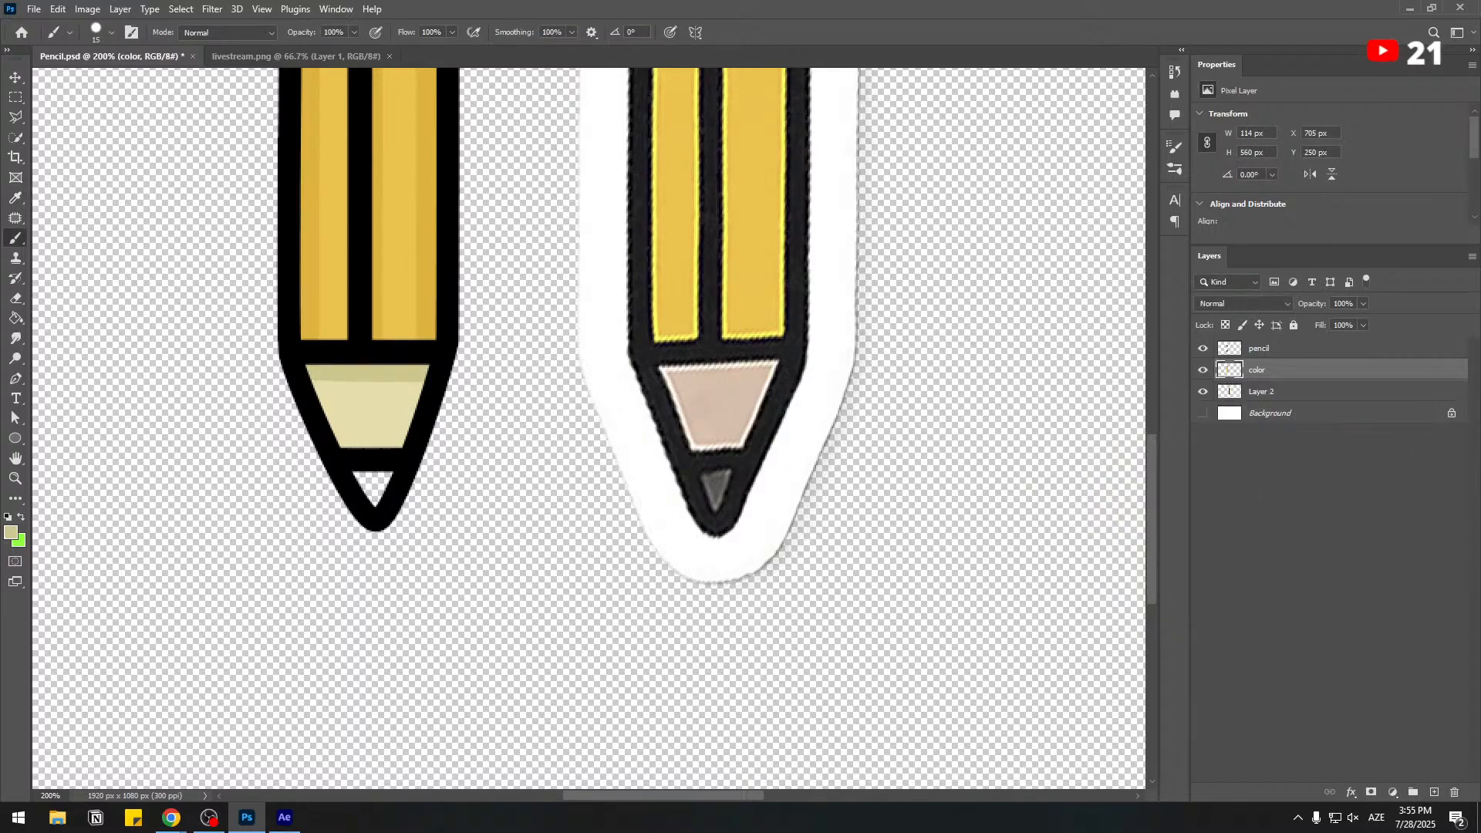
# Fill the small lead triangle at the tip with dark grey #413f3a.
pyautogui.click(11, 531)
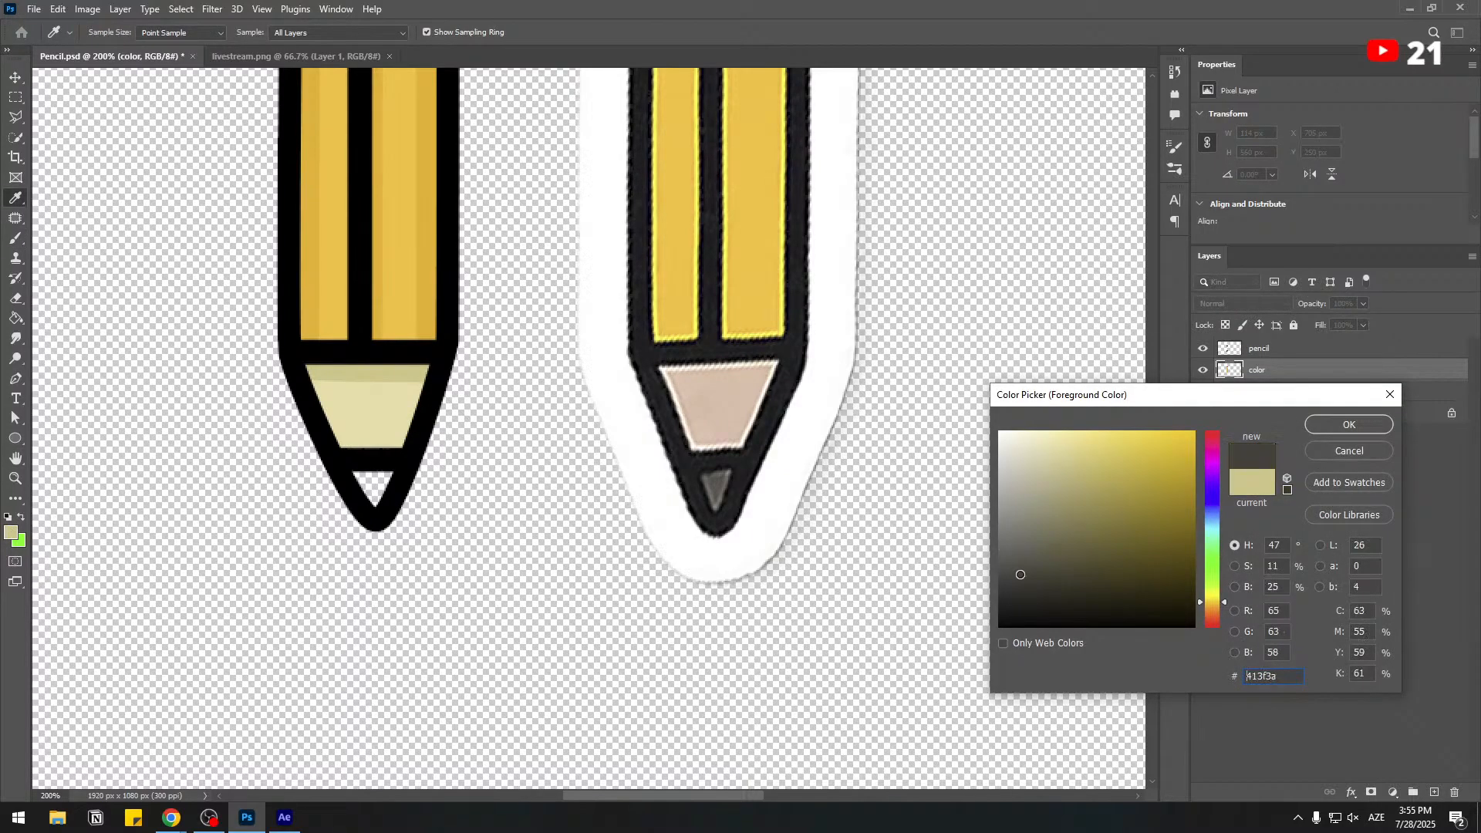
pyautogui.click(1346, 425)
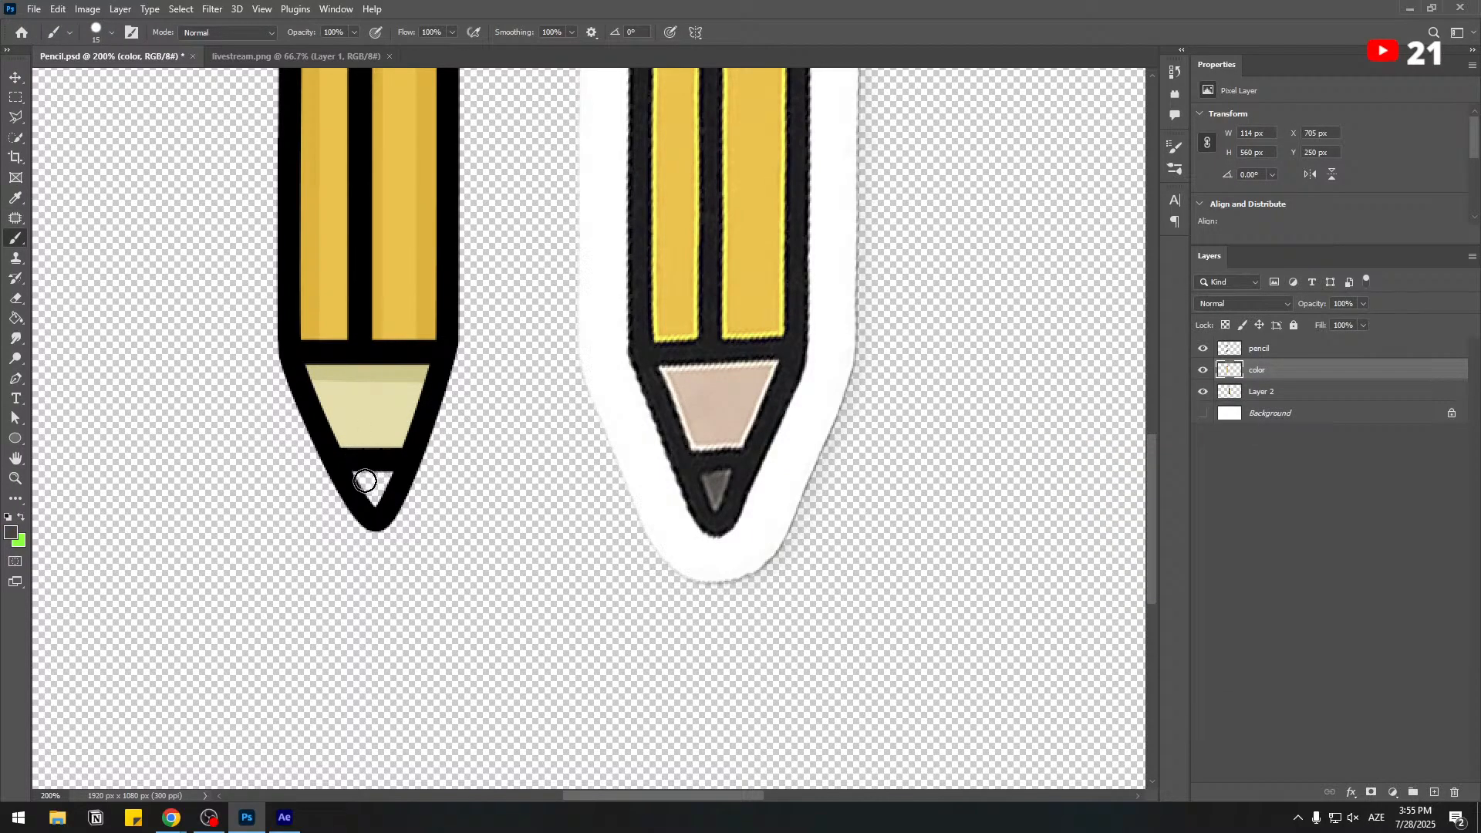
pyautogui.moveTo(365, 481)
pyautogui.mouseDown()
pyautogui.moveTo(384, 526)
pyautogui.moveTo(388, 487)
pyautogui.mouseUp()
# Set the foreground colour to a darker grey, #292722, for shading the lead.
pyautogui.click(10, 531)
pyautogui.click(1027, 594)
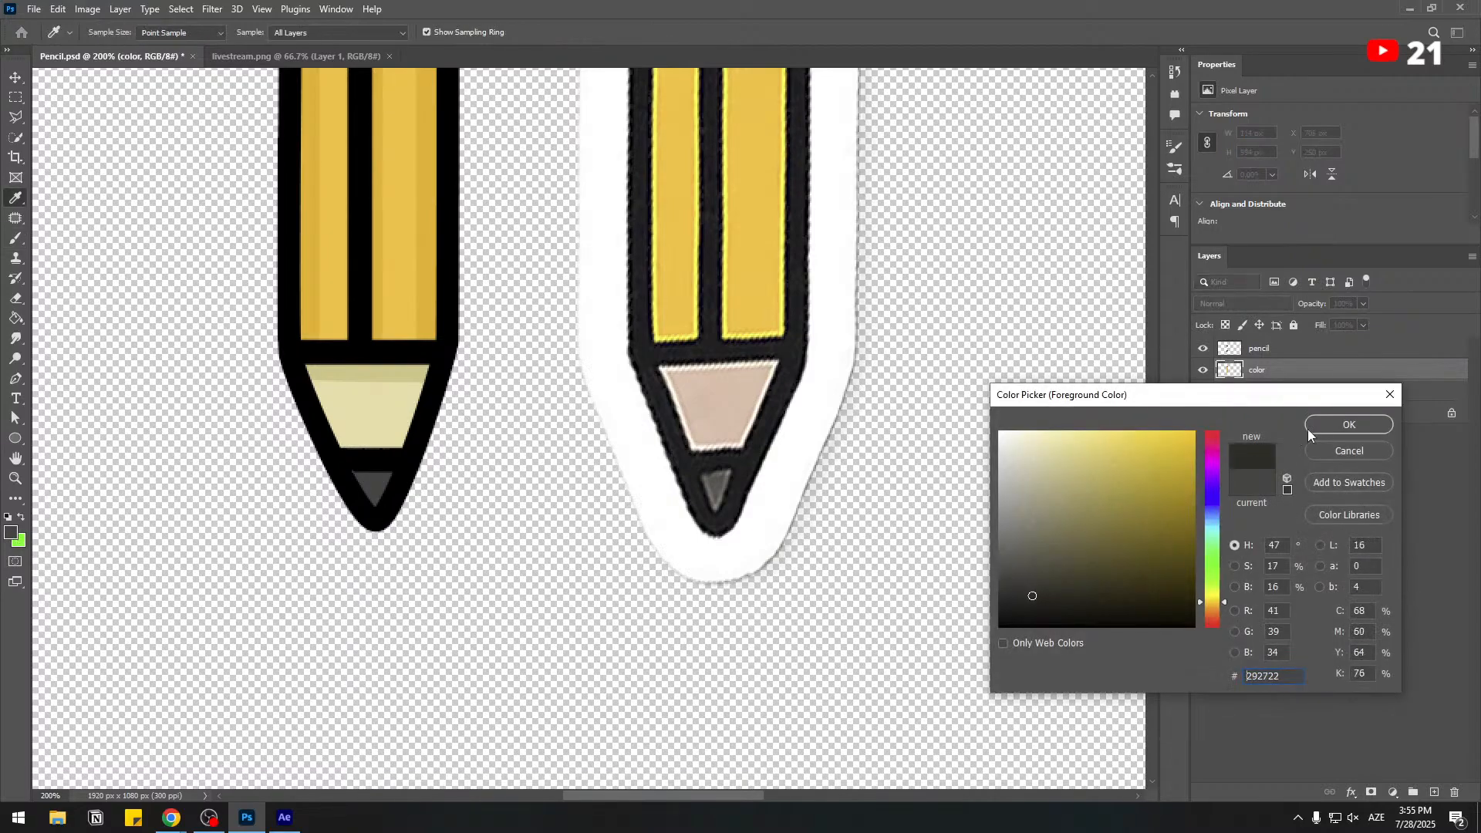
pyautogui.click(1346, 425)
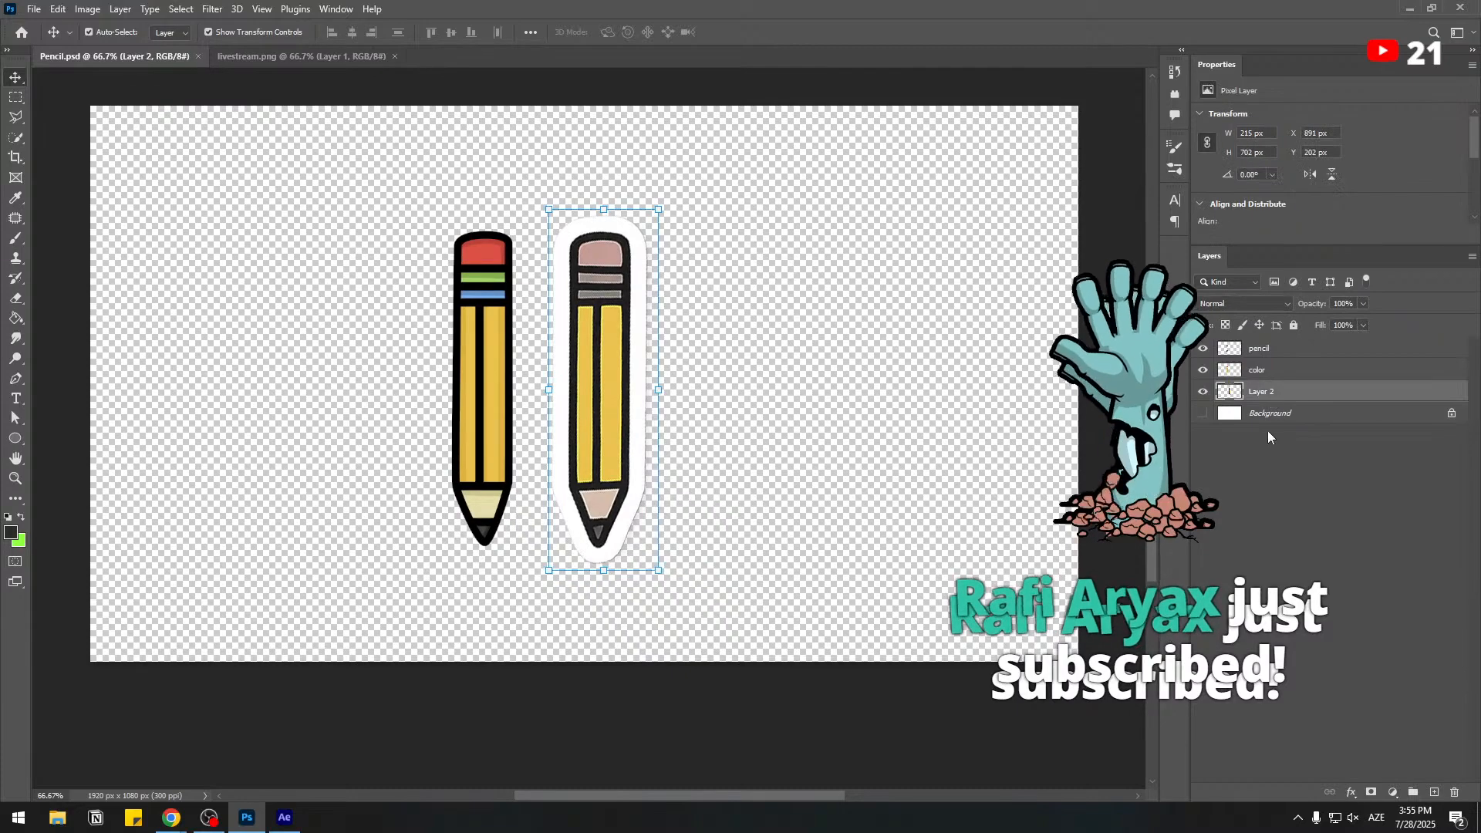
# Delete the reference pencil on Layer 2 and convert the pencil and color layers into one smart object.
pyautogui.press('Delete')
pyautogui.click(1263, 368)
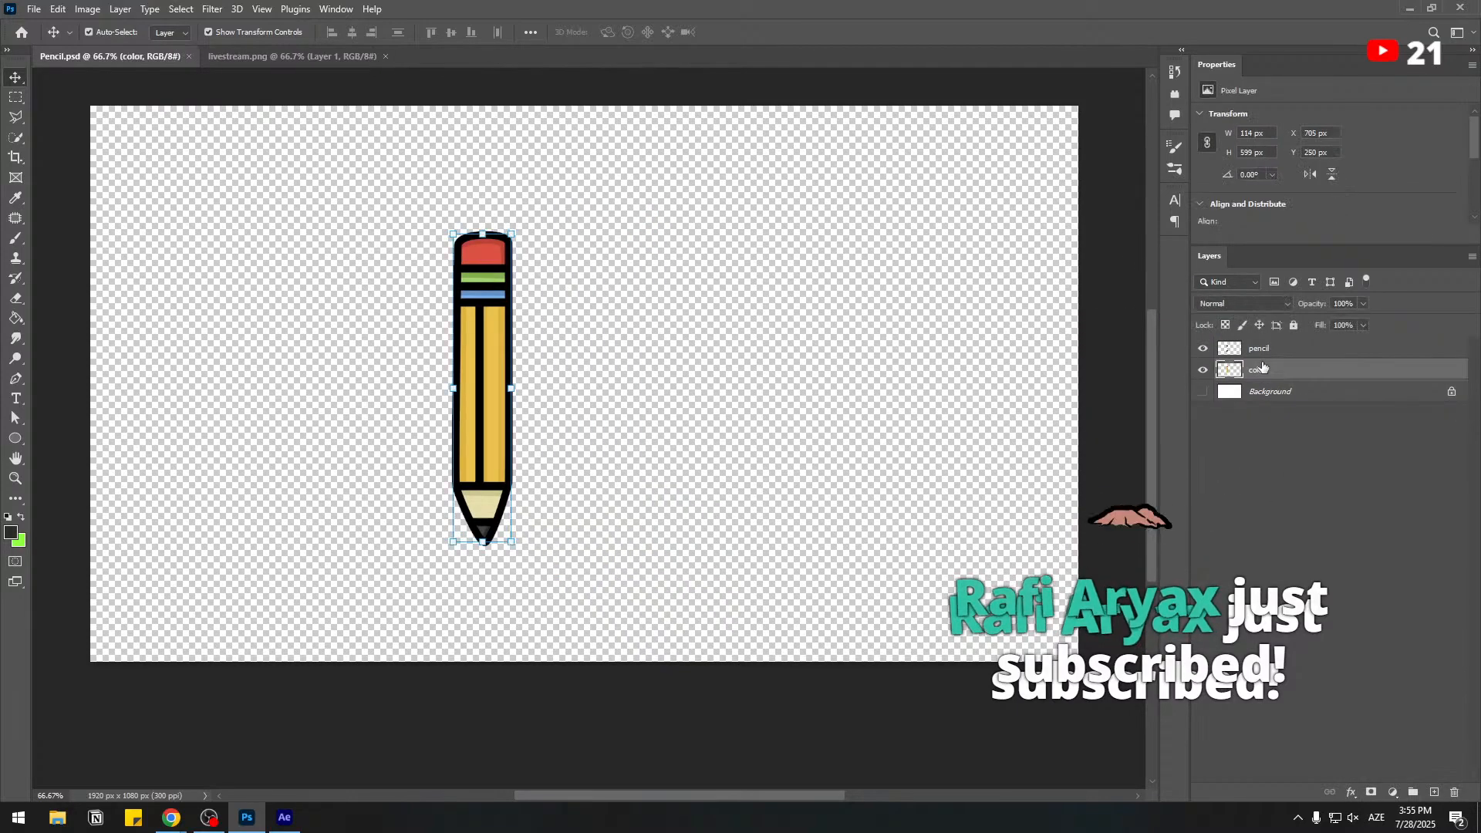
pyautogui.keyDown('ctrl'); pyautogui.click(1264, 350); pyautogui.keyUp('ctrl')
pyautogui.rightClick(1266, 361)
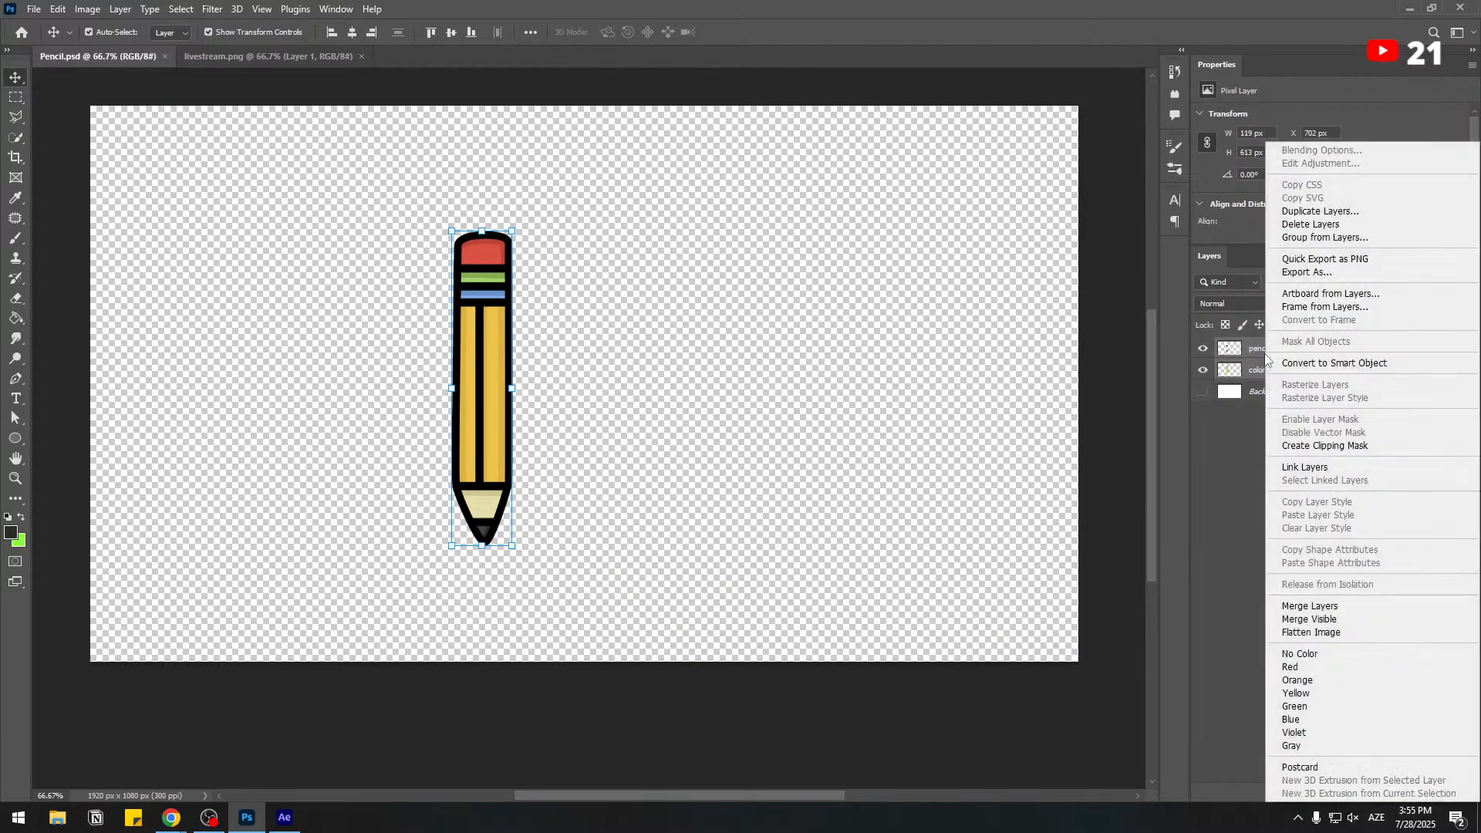
pyautogui.click(1326, 363)
# Scale the pencil smart object proportionally to about 130% and move it closer to the middle of the canvas.
pyautogui.moveTo(513, 227); pyautogui.dragTo(531, 139)
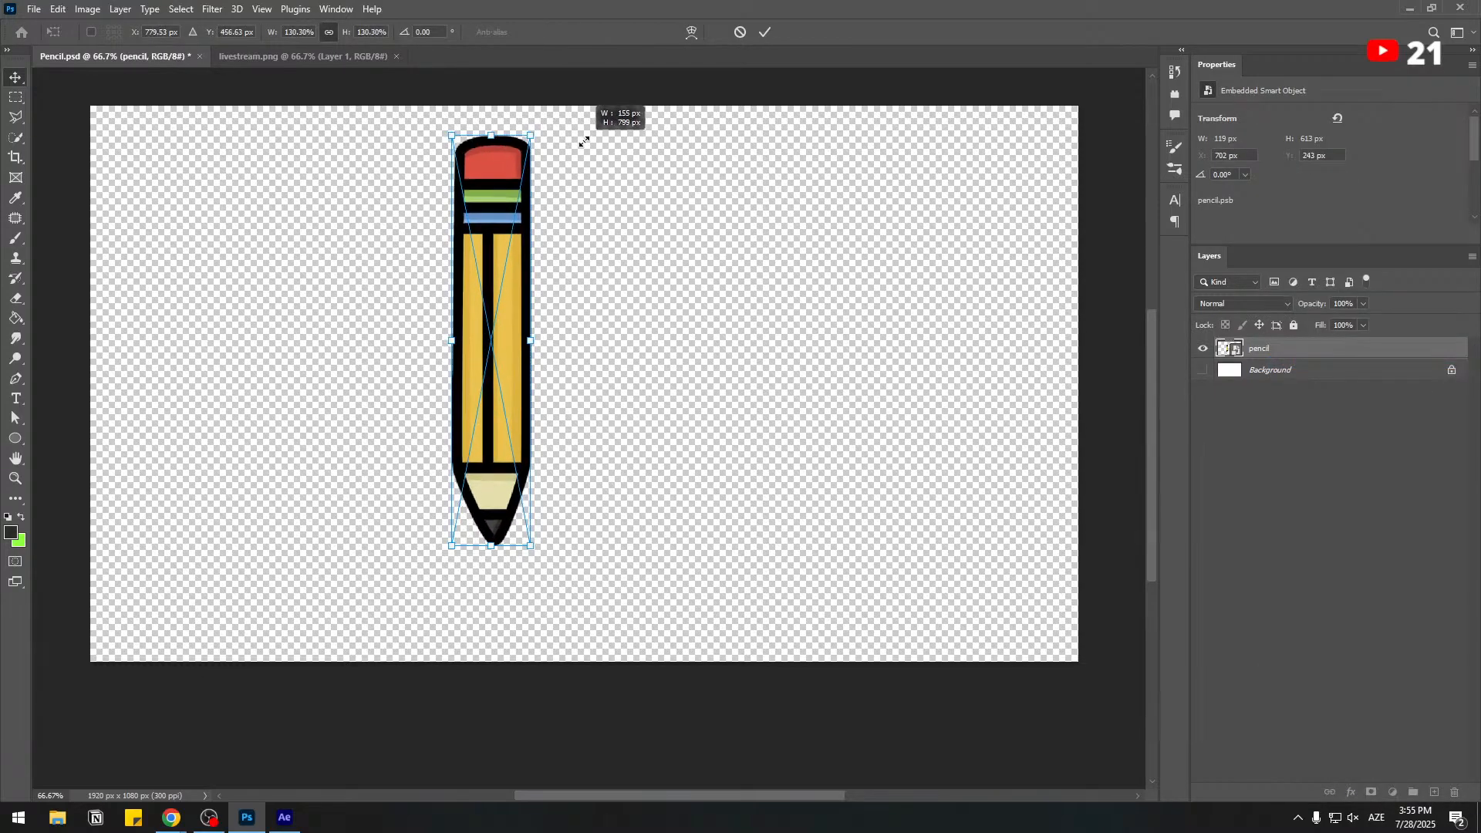
pyautogui.moveTo(512, 195); pyautogui.dragTo(563, 219)
pyautogui.press('Return')
pyautogui.click(1309, 457)
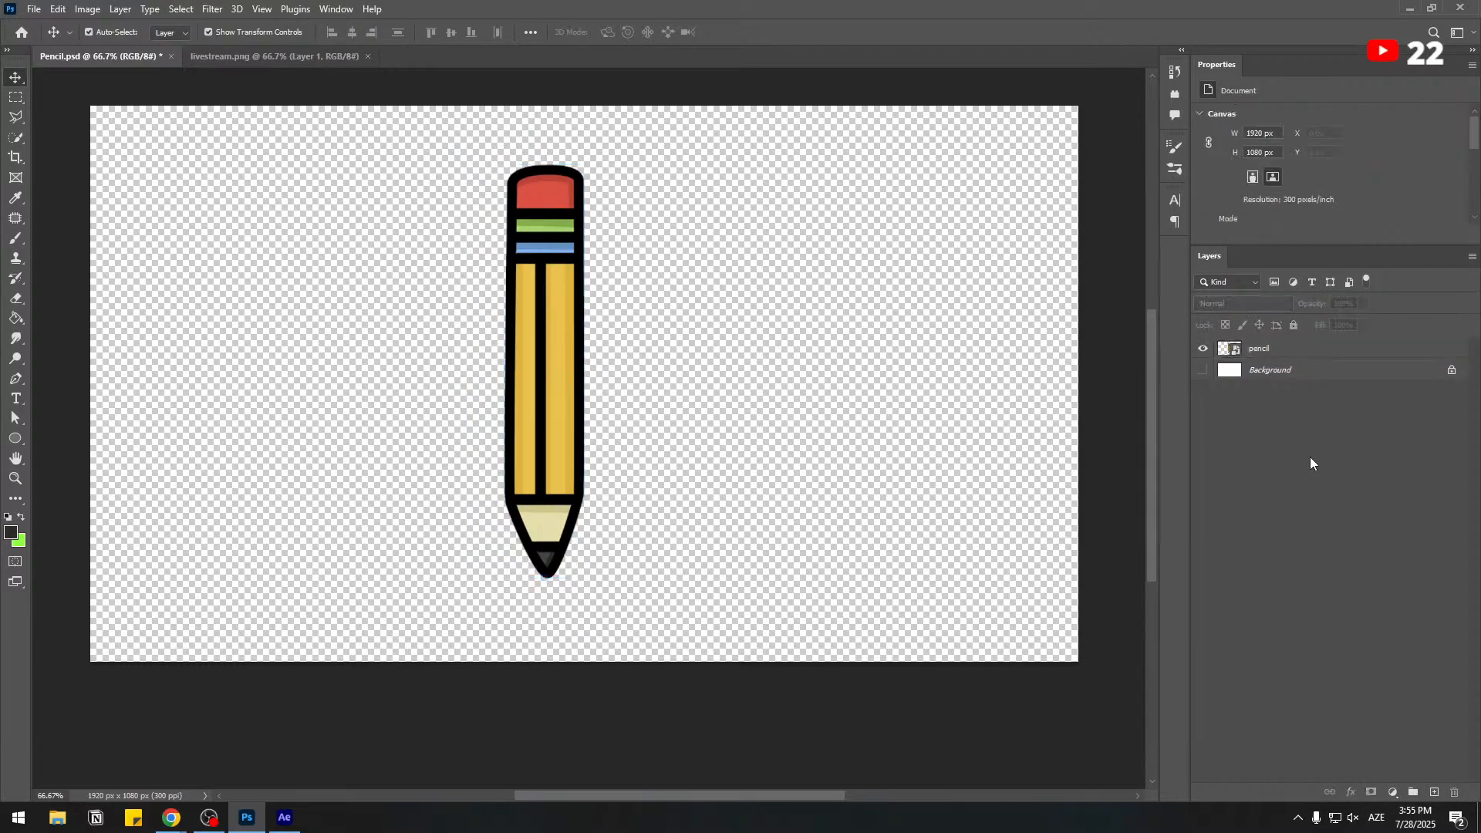
# Switch to After Effects and open the context options for the empty area of the project's item list.
pyautogui.click(284, 817)
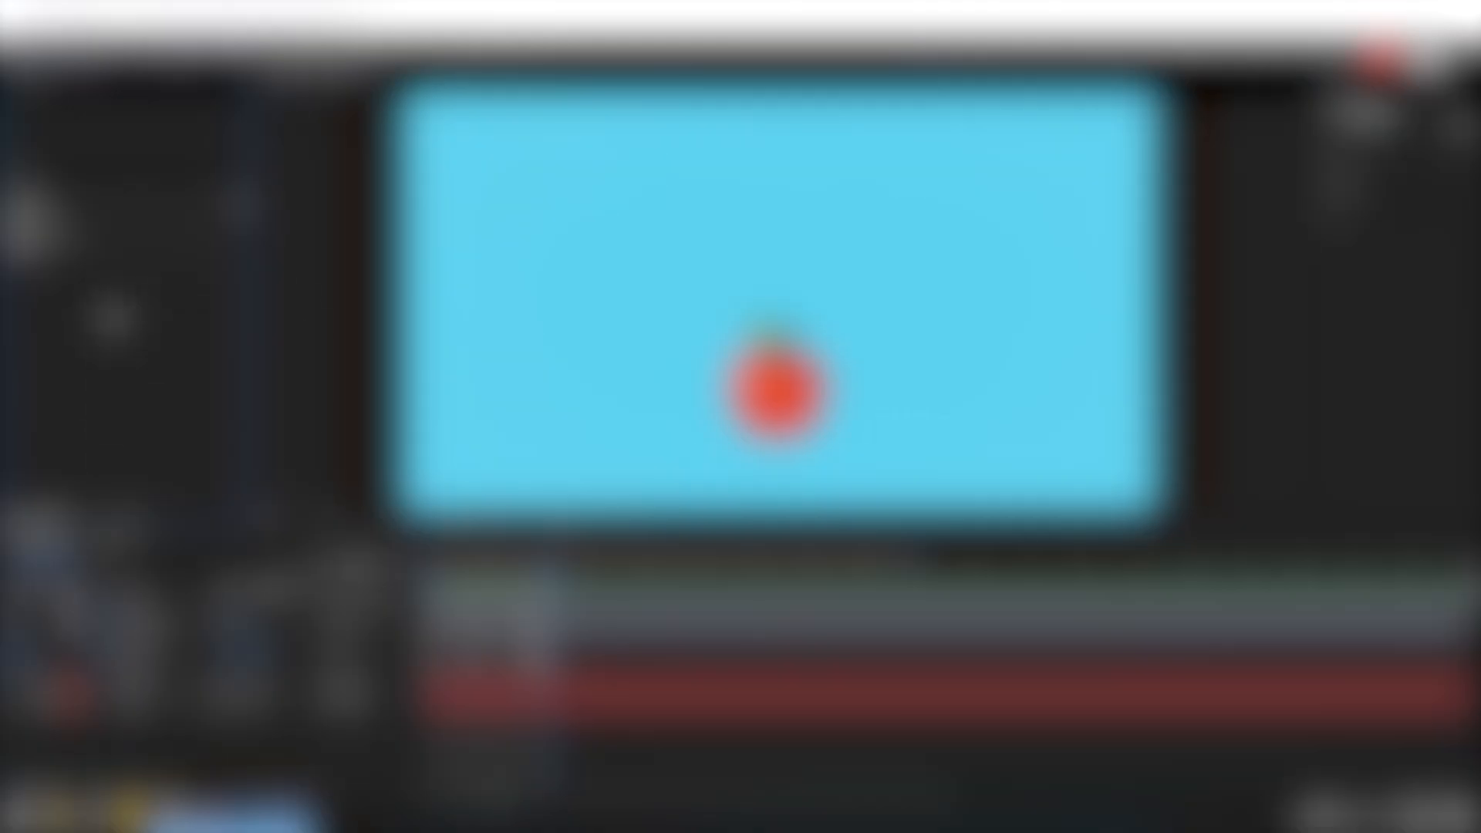
pyautogui.rightClick(101, 299)
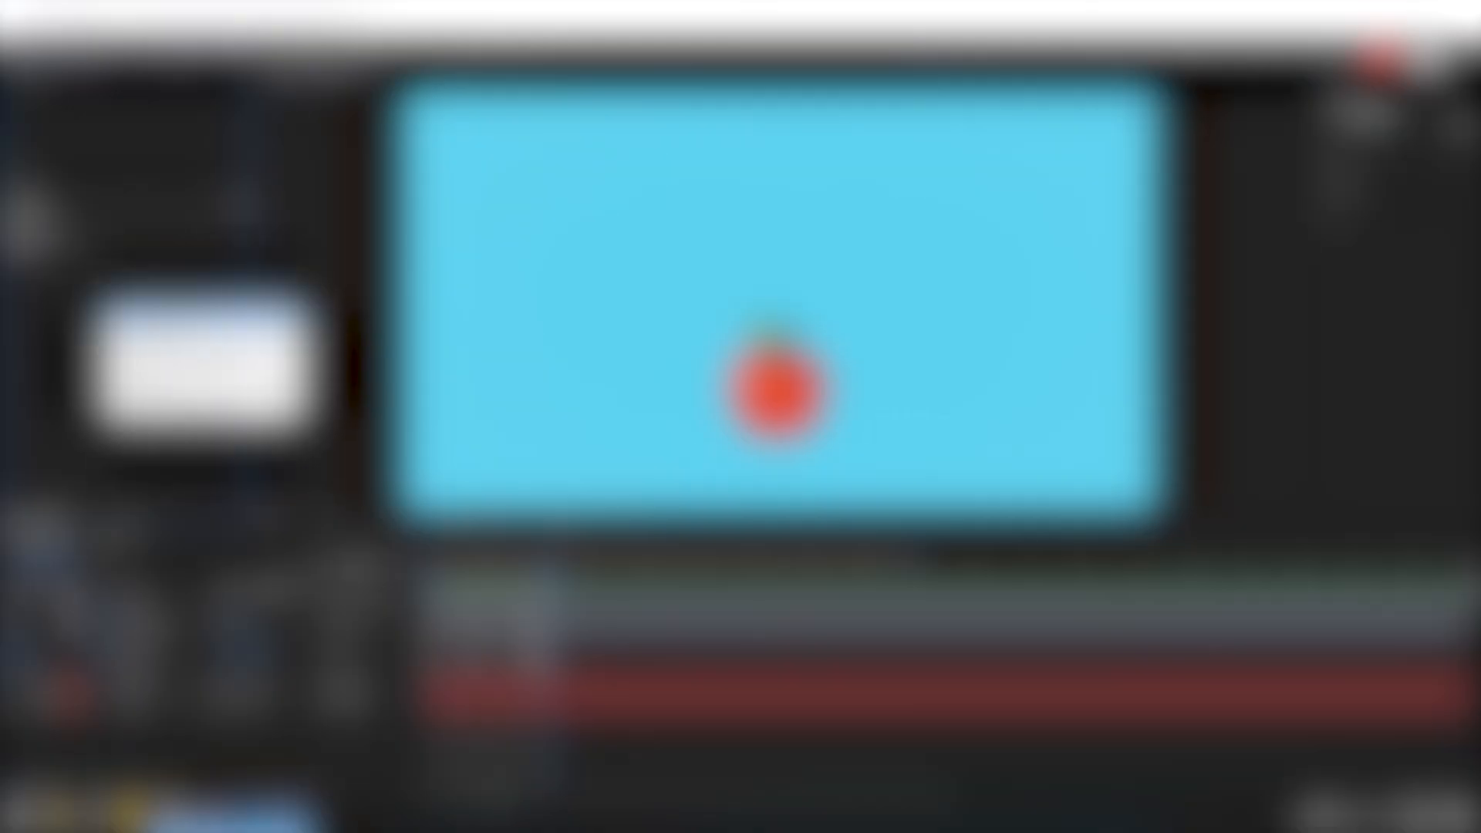